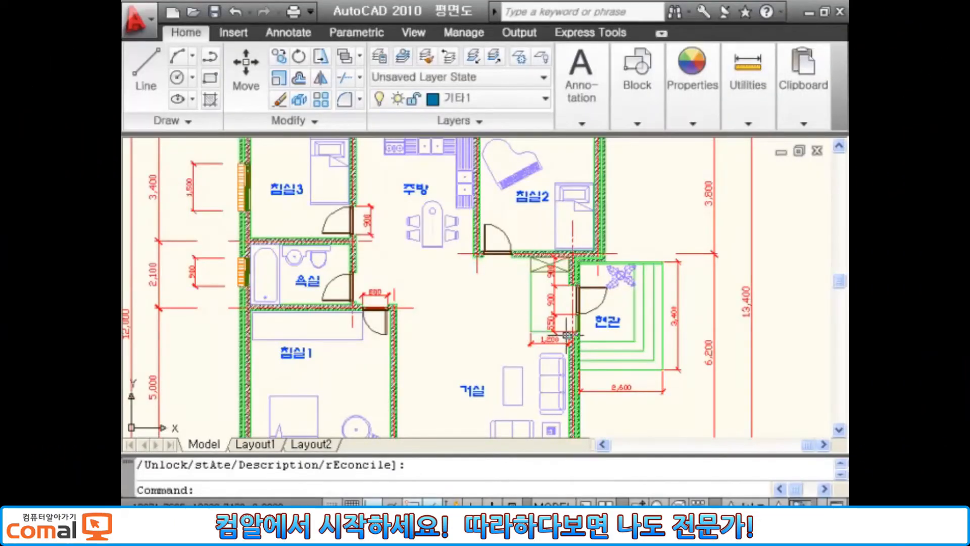
Turn off the dimension layer 치수 and the balcony hatch layer 해칭2 in the floor plan.
mouse_move(426, 368)
middle_down()
mouse_move(461, 385)
mouse_move(481, 353)
mouse_move(473, 333)
middle_up()
scroll(504, 405, down, 2)
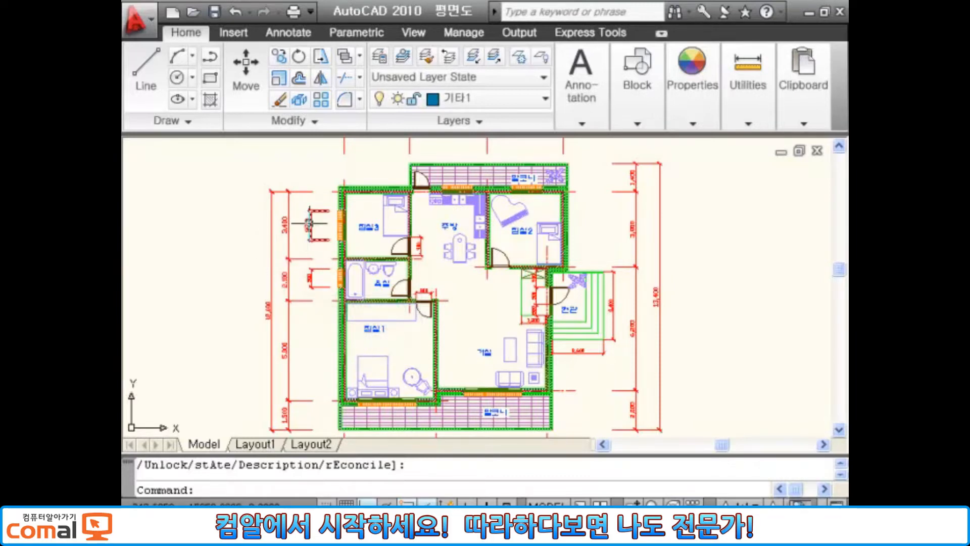
mouse_move(310, 223)
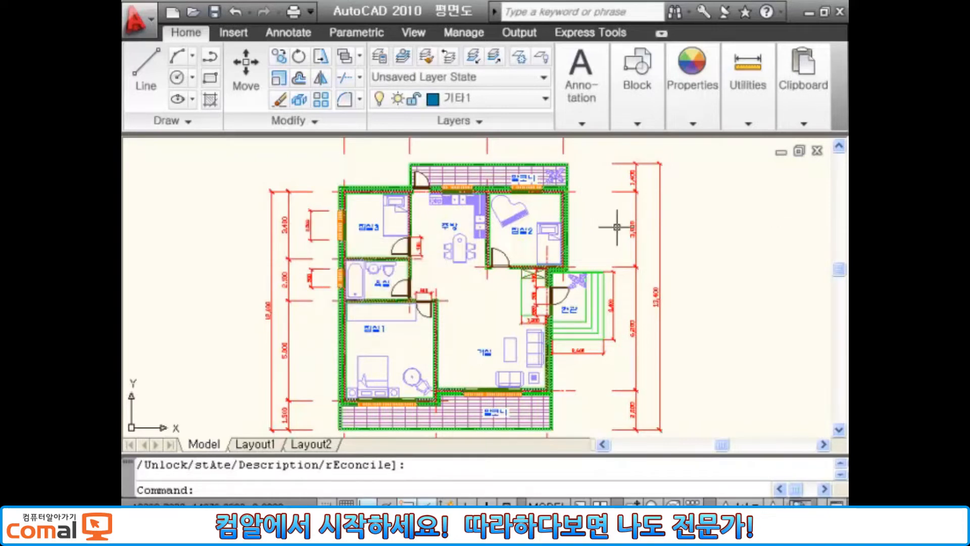
click(545, 100)
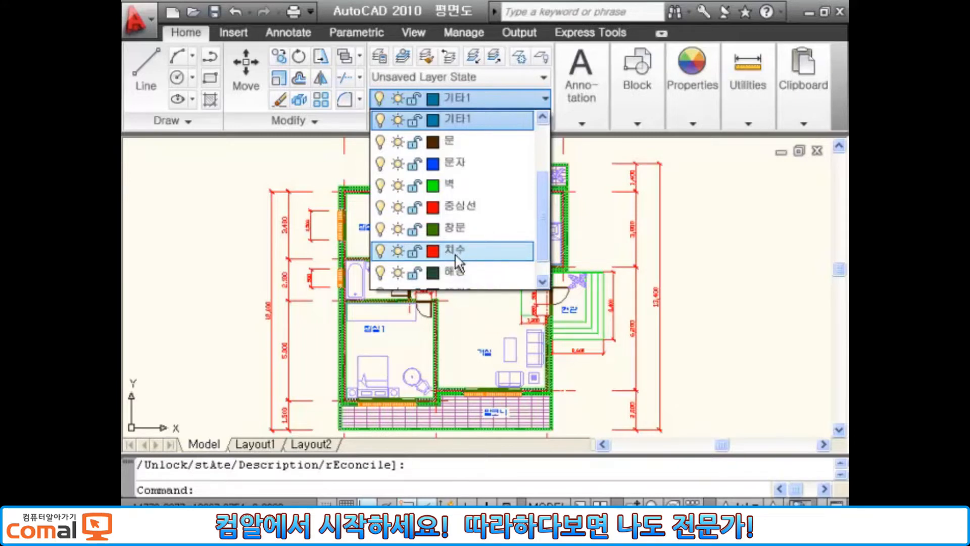
click(382, 252)
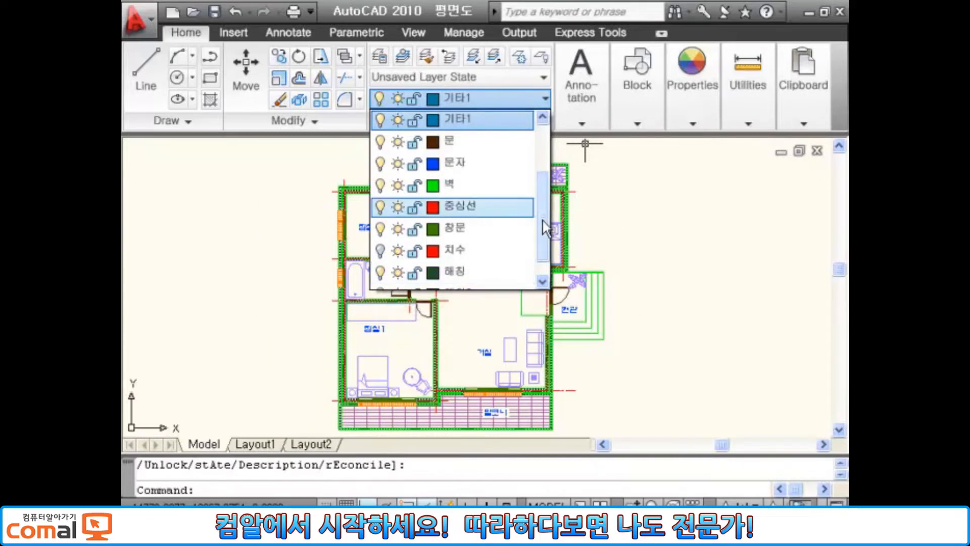
scroll(542, 235, down, 1)
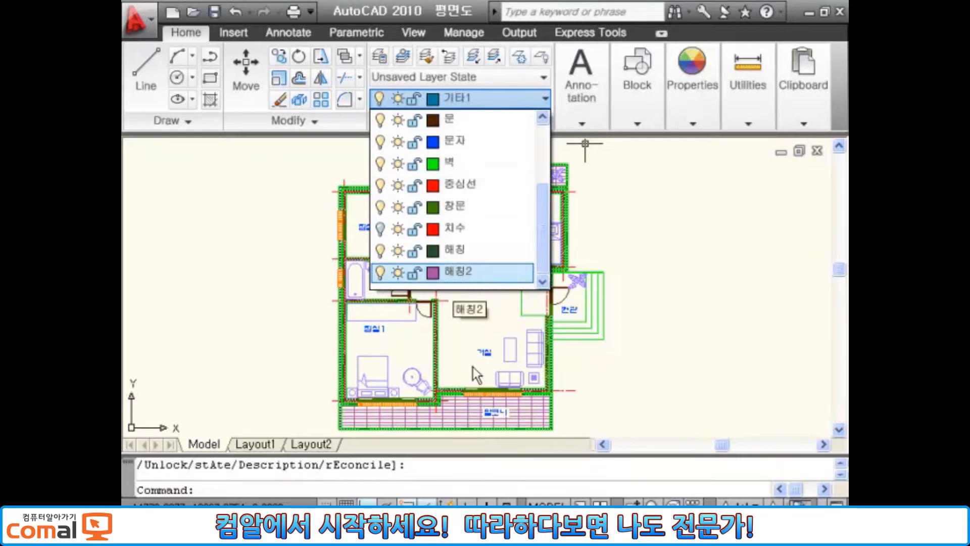
click(380, 274)
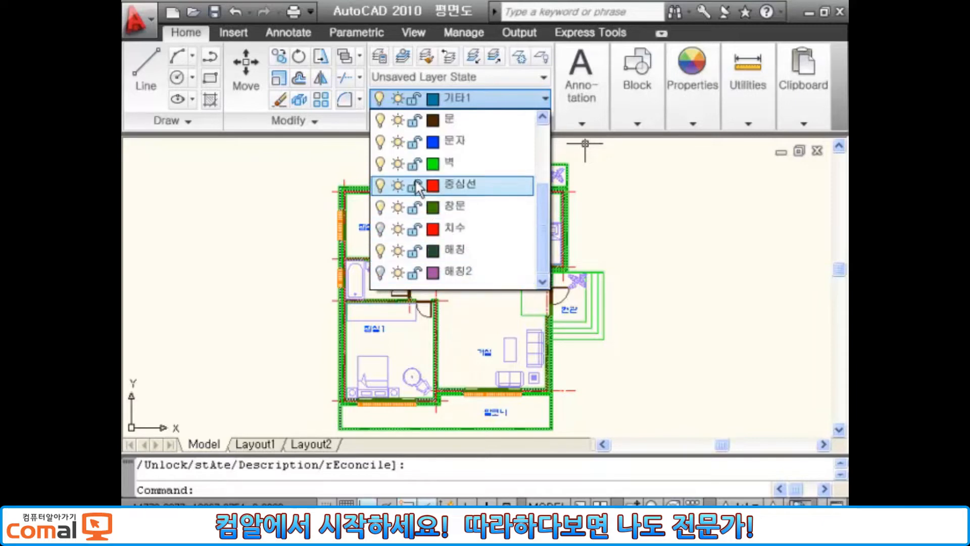
Freeze the furniture layer 가구 and lock the 기타 layer.
drag(540, 187, 552, 160)
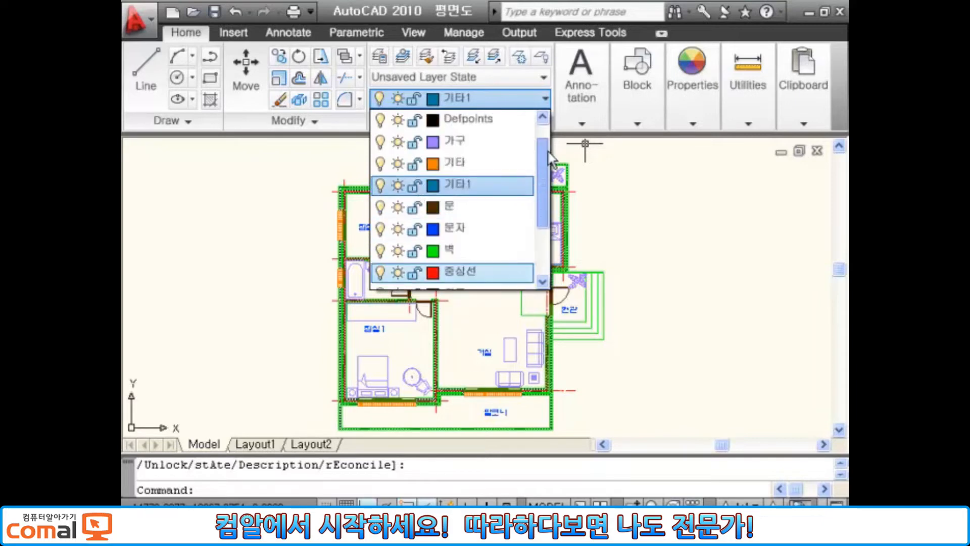
click(398, 143)
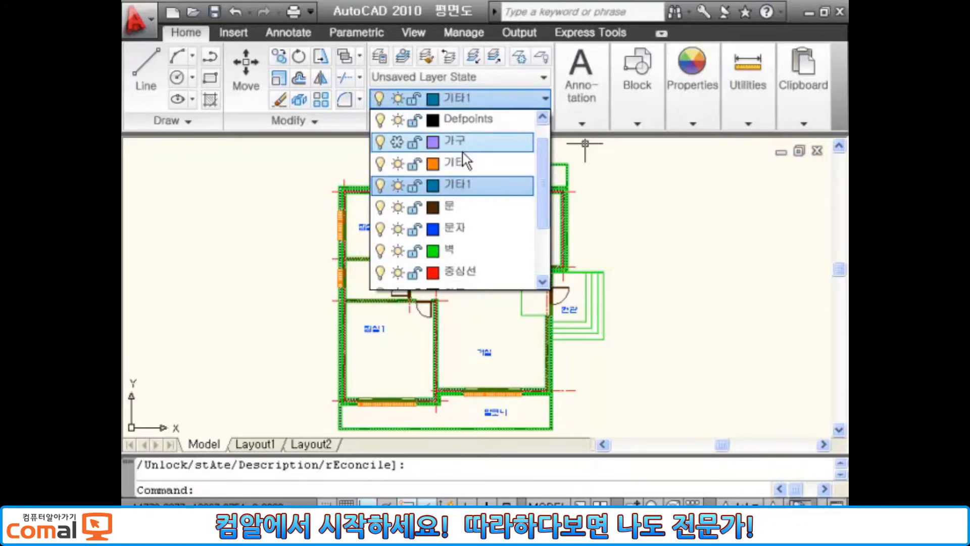
click(412, 164)
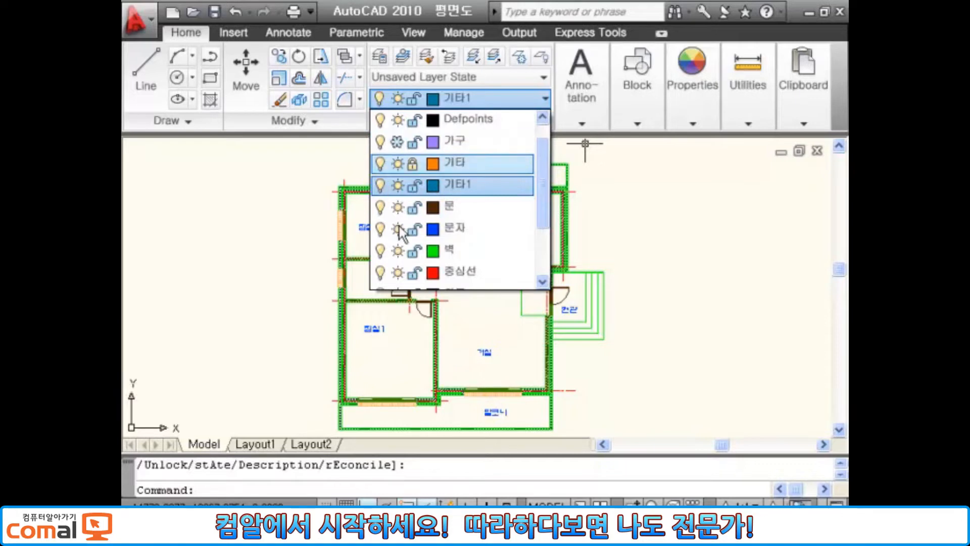
scroll(396, 277, down, 2)
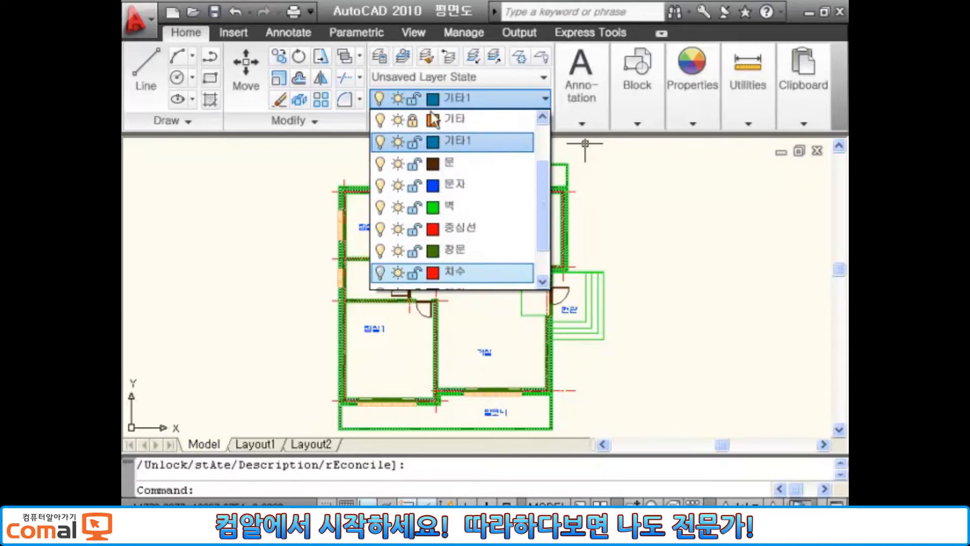
click(381, 268)
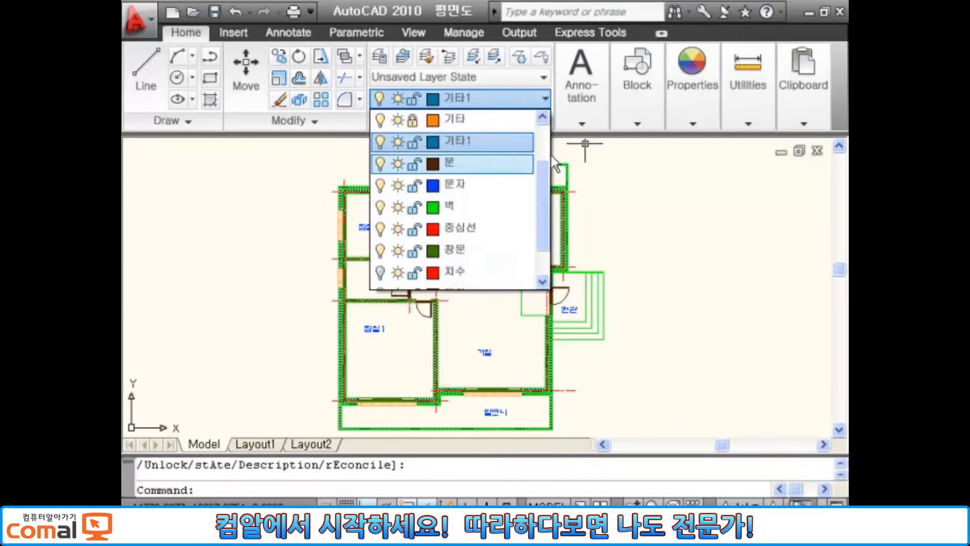
drag(543, 176, 541, 144)
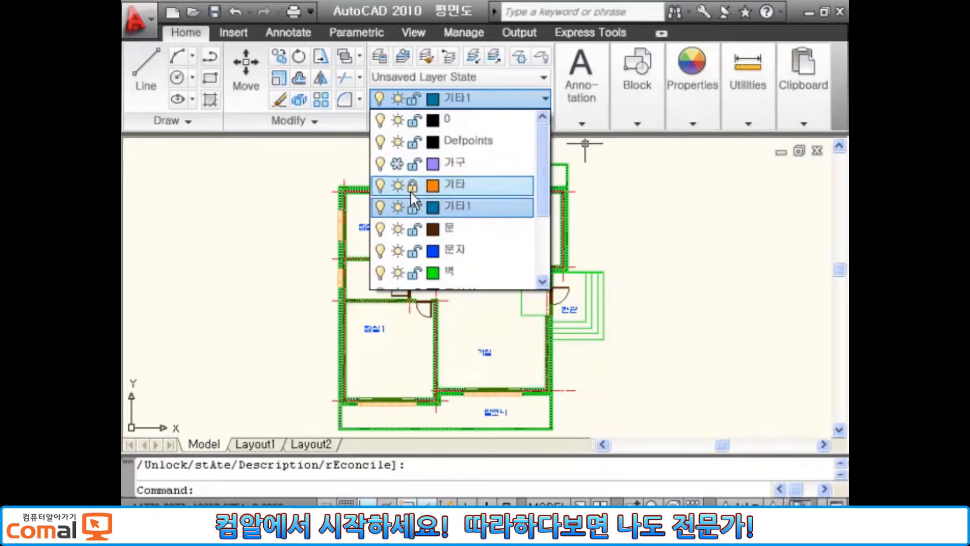
click(253, 208)
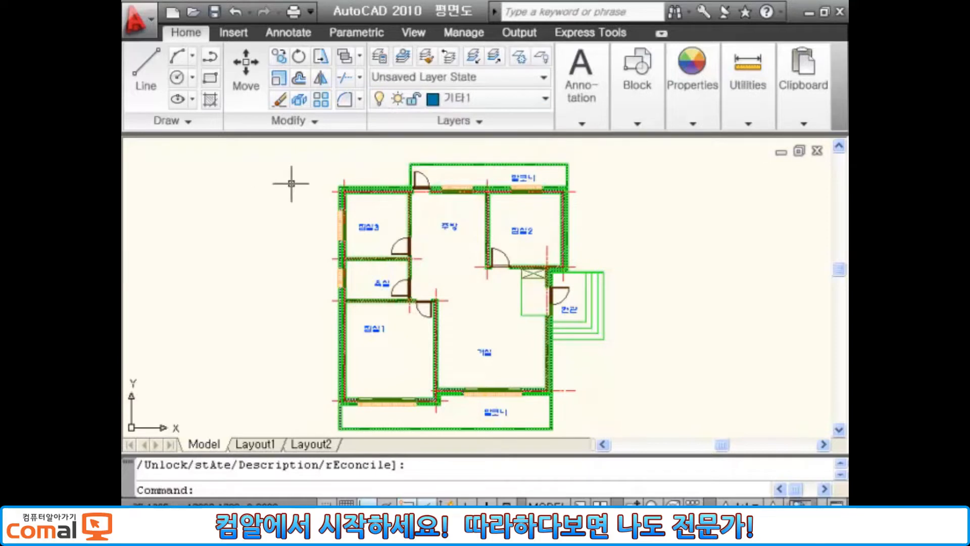
Try to select the orange lines below the living room window, which lie on the locked 기타 layer.
scroll(485, 388, up, 3)
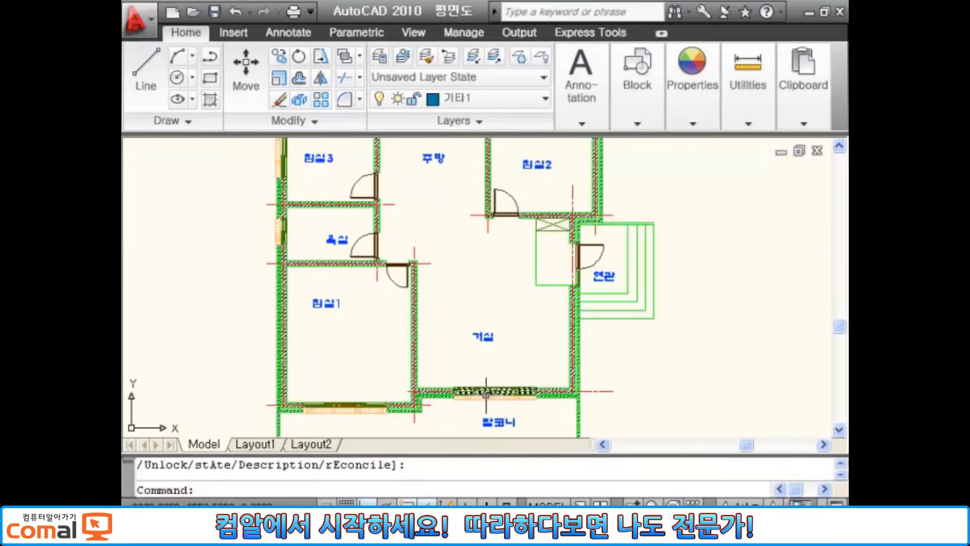
middle_drag(553, 409, 559, 310)
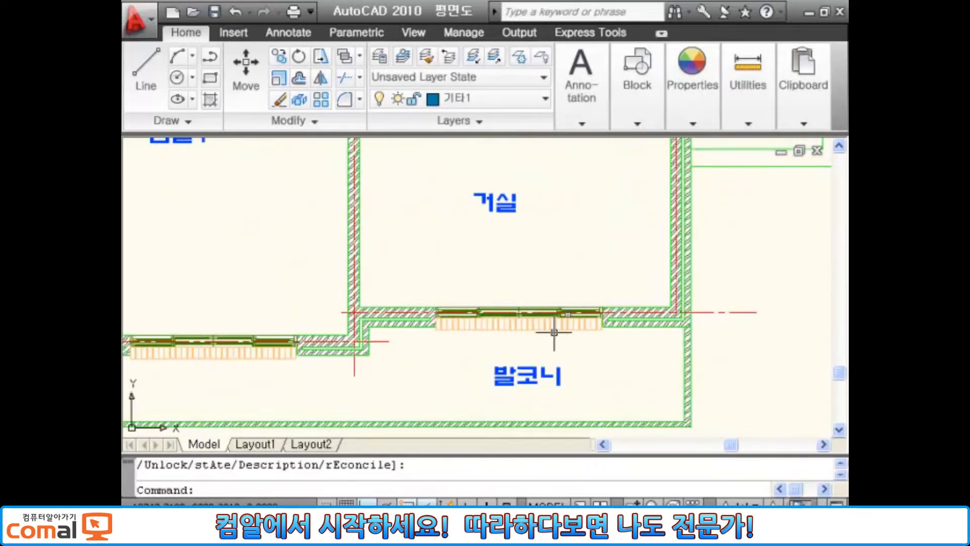
scroll(553, 334, up, 2)
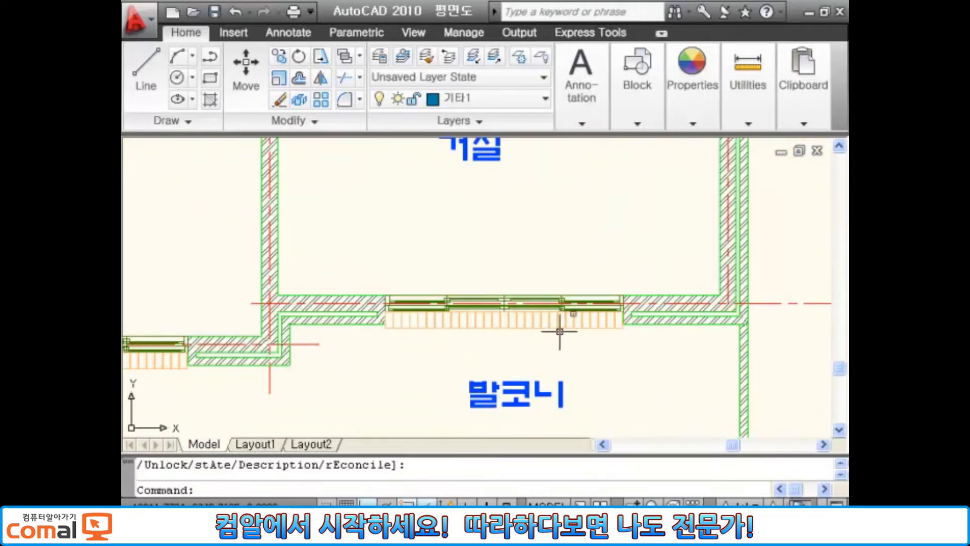
click(537, 326)
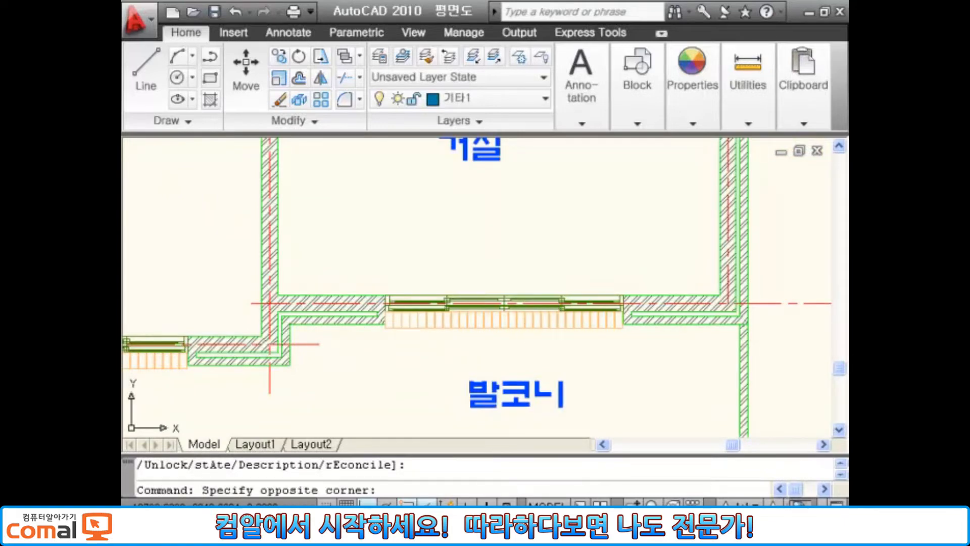
click(526, 322)
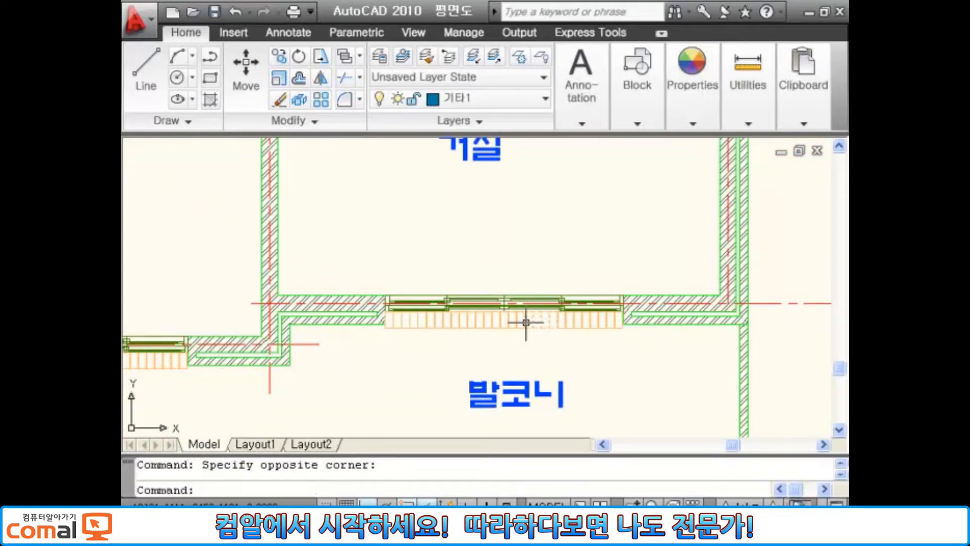
click(555, 305)
key(Escape)
Try to erase the orange lines below the living room window with Erase, leaving the command without deleting other objects.
text(e)
key(Return)
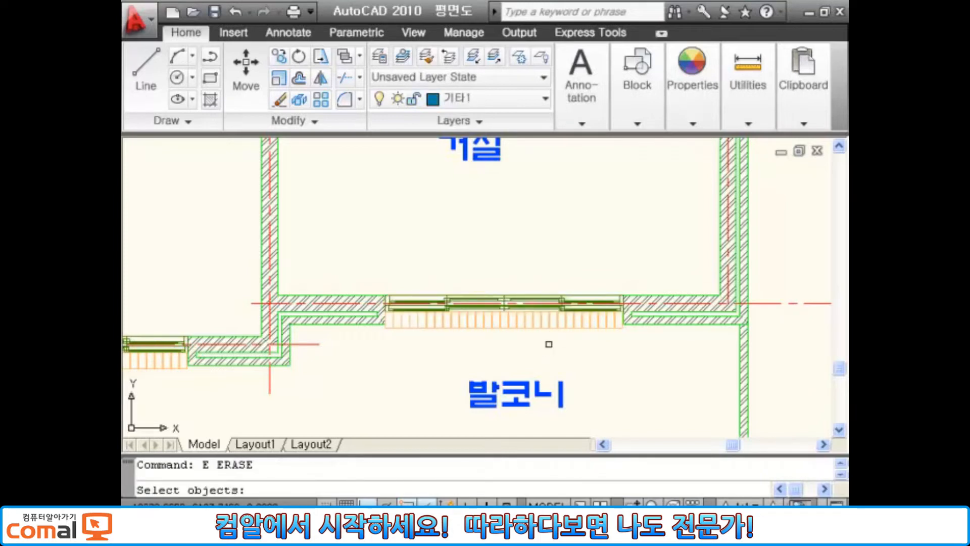
click(550, 345)
click(503, 316)
click(551, 351)
click(486, 319)
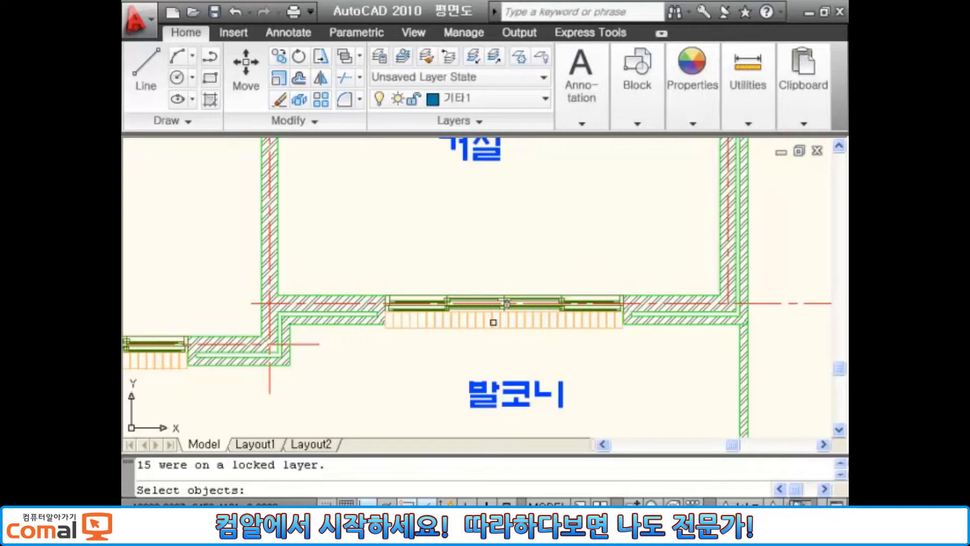
key(Escape)
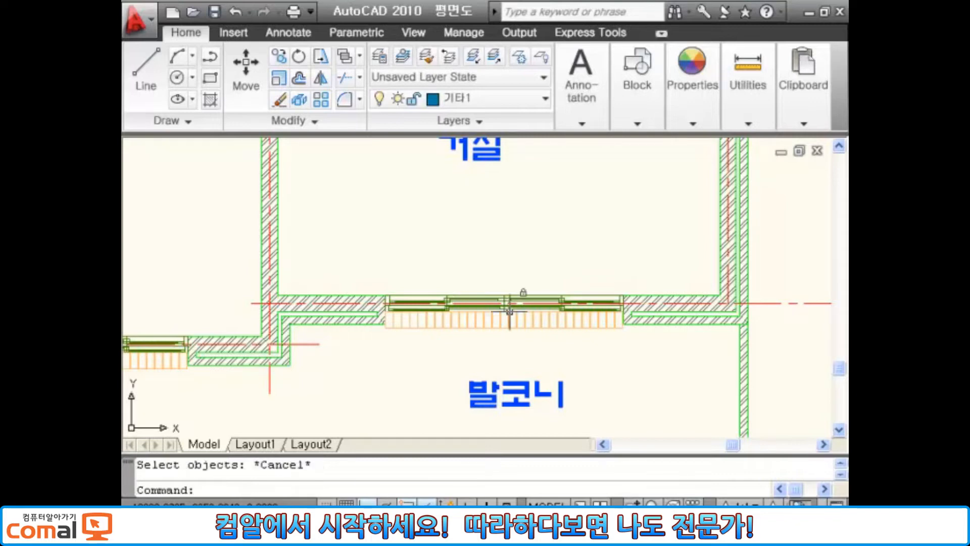
Turn the dimension layer 치수 back on and thaw the furniture layer 가구.
click(547, 100)
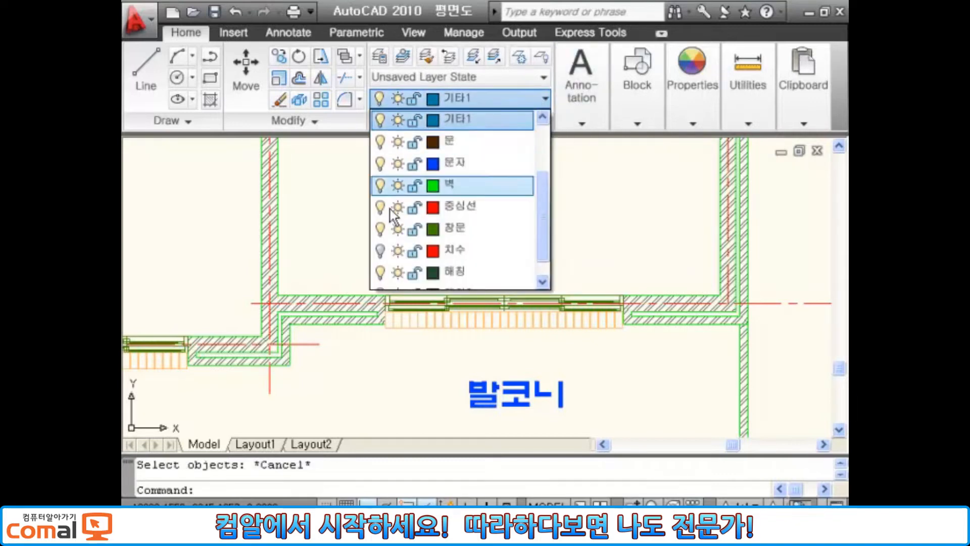
click(380, 250)
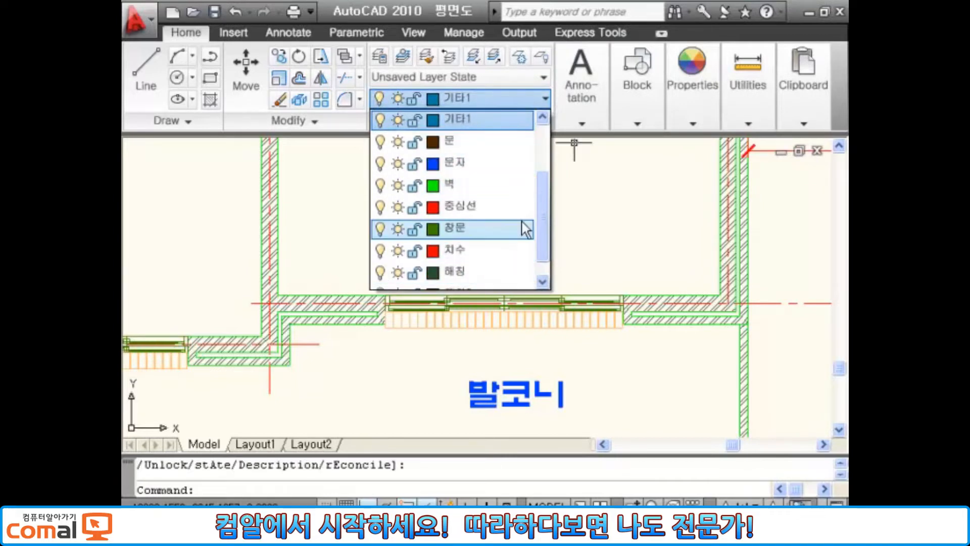
drag(541, 222, 534, 142)
click(399, 162)
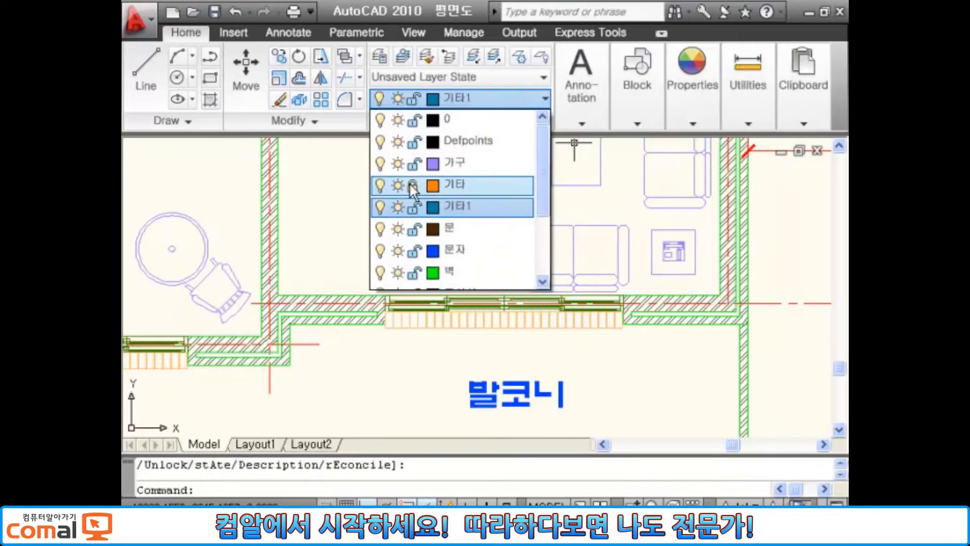
Unlock the 기타 layer and turn the balcony hatch layer 해칭2 back on.
click(412, 185)
drag(537, 186, 541, 266)
click(380, 274)
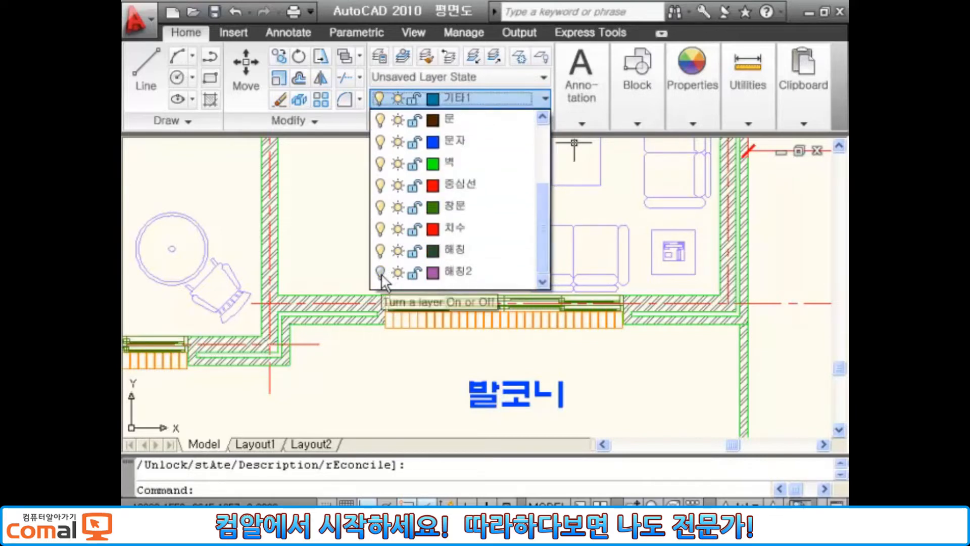
click(380, 274)
click(334, 255)
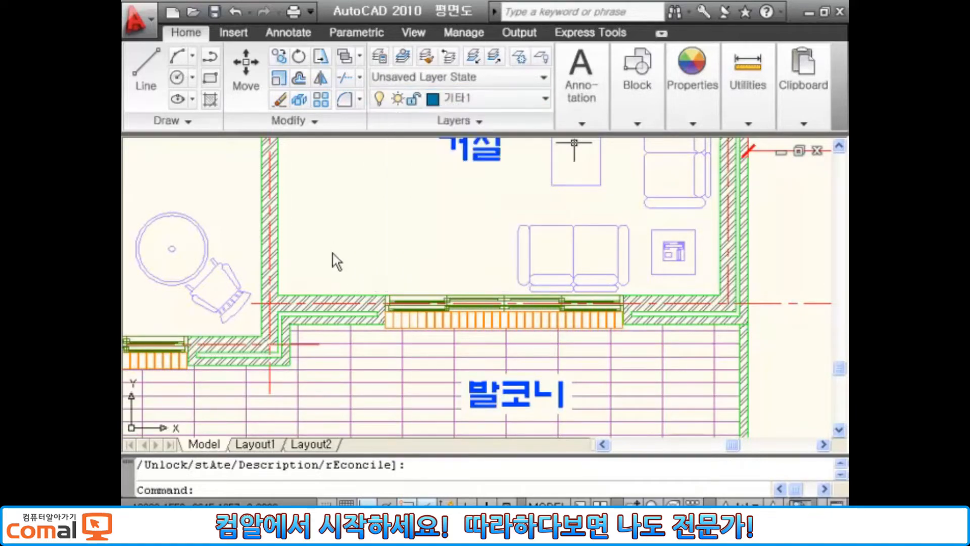
Examine the floor plan's rooms, dimensions, furniture and balcony hatching with all layers shown.
key(Escape)
scroll(427, 268, down, 2)
middle_drag(429, 270, 647, 325)
scroll(626, 317, down, 2)
middle_drag(579, 315, 461, 329)
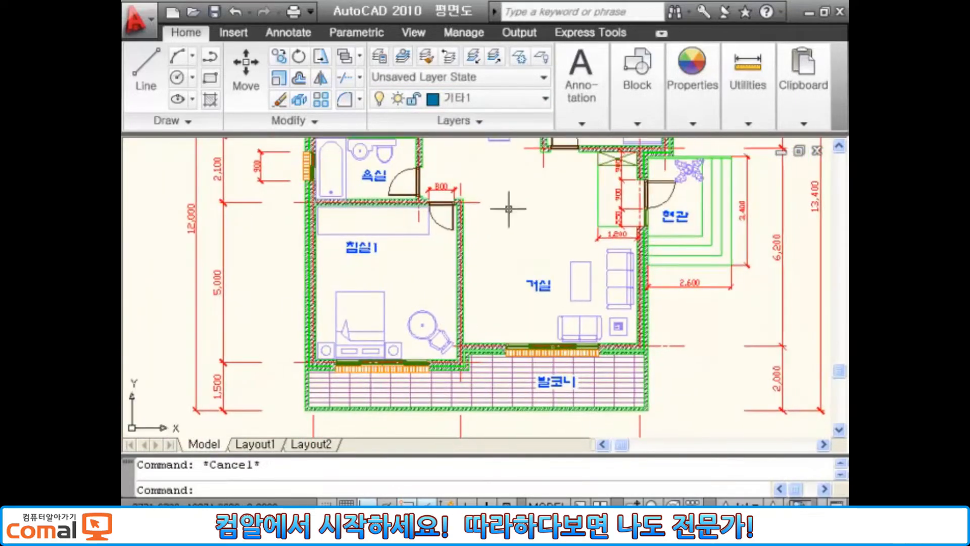
scroll(492, 235, up, 3)
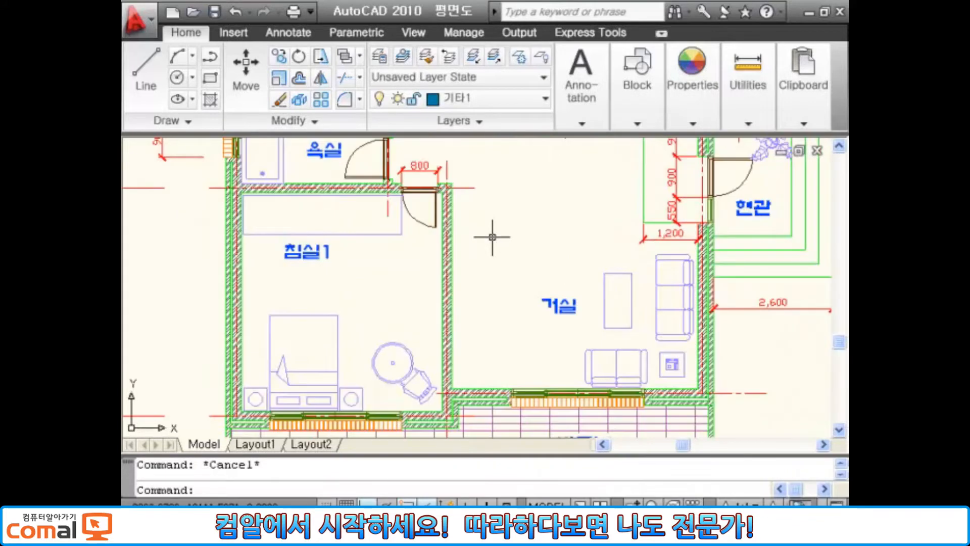
middle_drag(498, 273, 495, 381)
scroll(495, 365, up, 3)
scroll(500, 258, down, 4)
scroll(497, 259, down, 2)
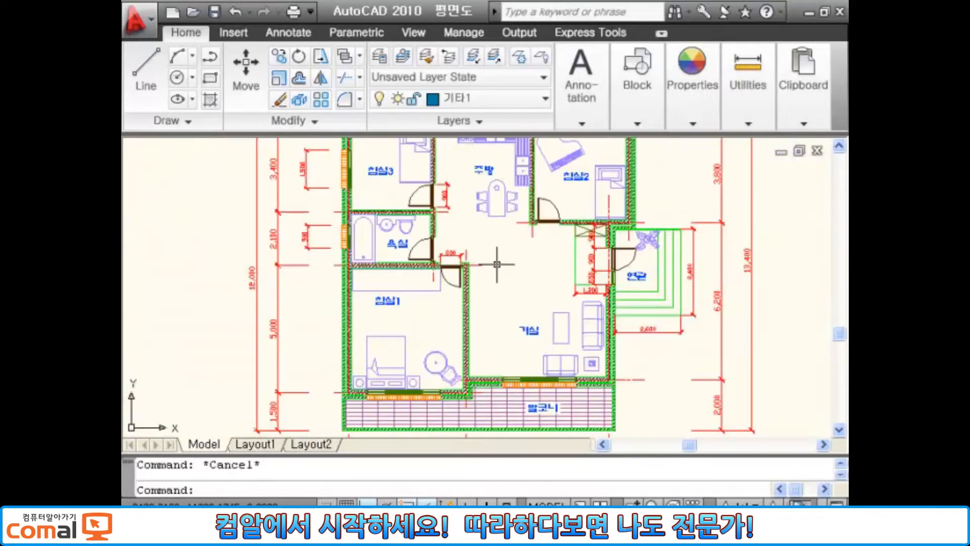
middle_drag(498, 261, 446, 298)
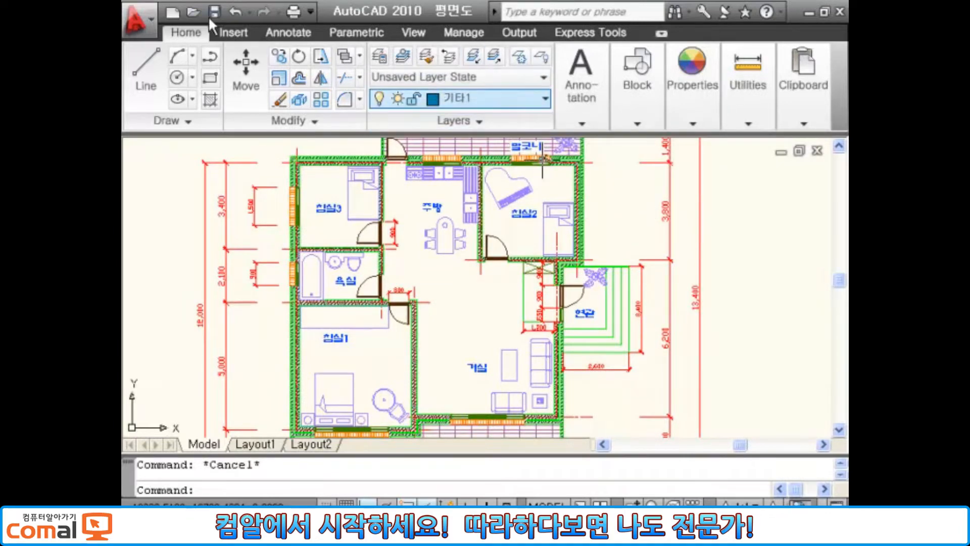
Create a new metric drawing with no template and check which layers it contains.
click(172, 12)
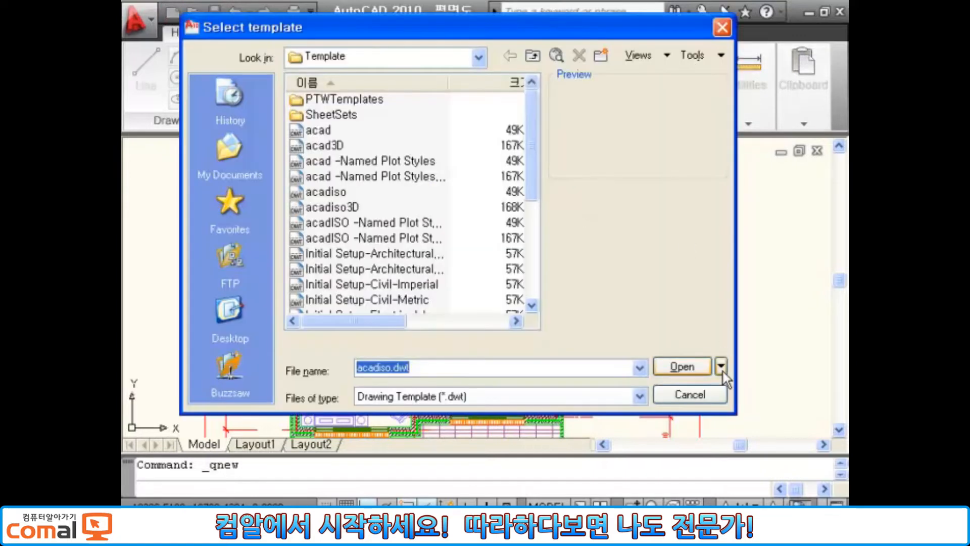
click(722, 367)
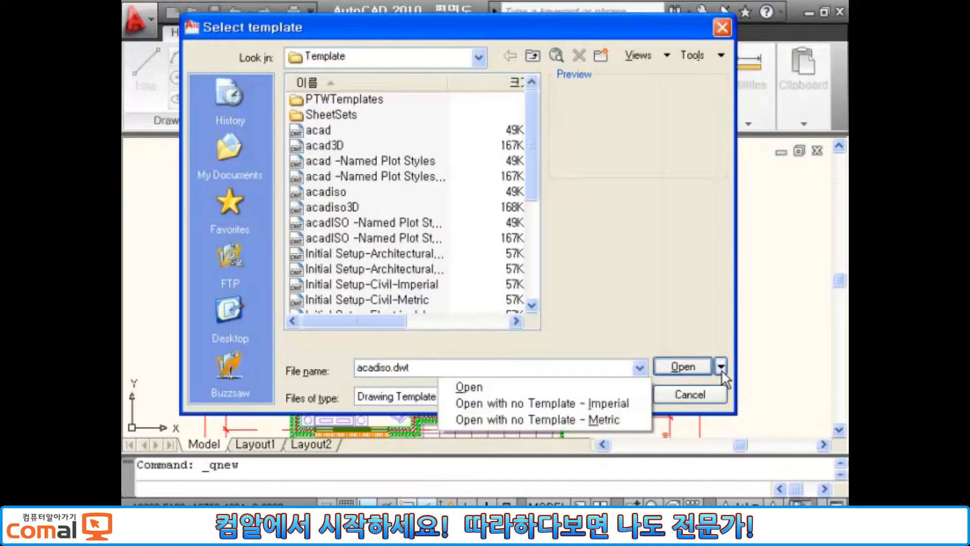
click(591, 420)
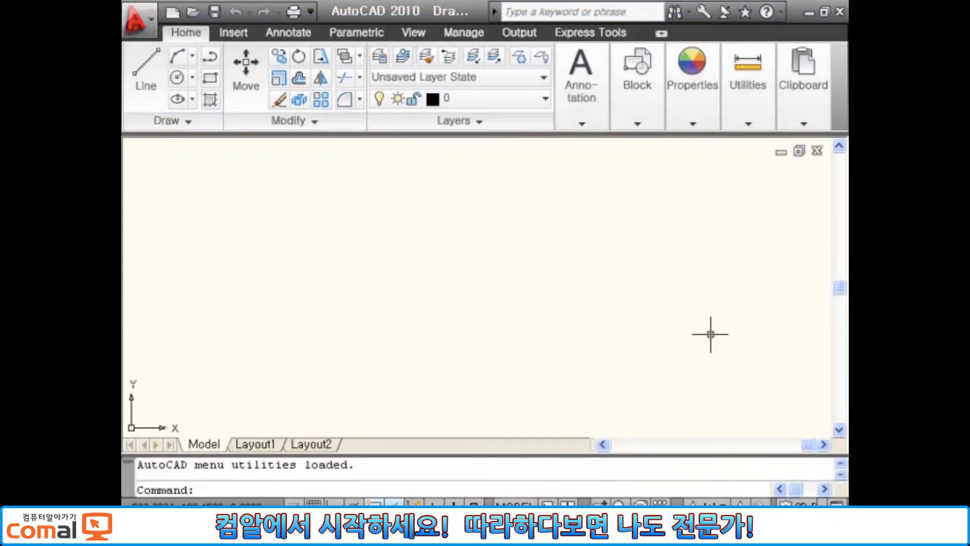
click(545, 100)
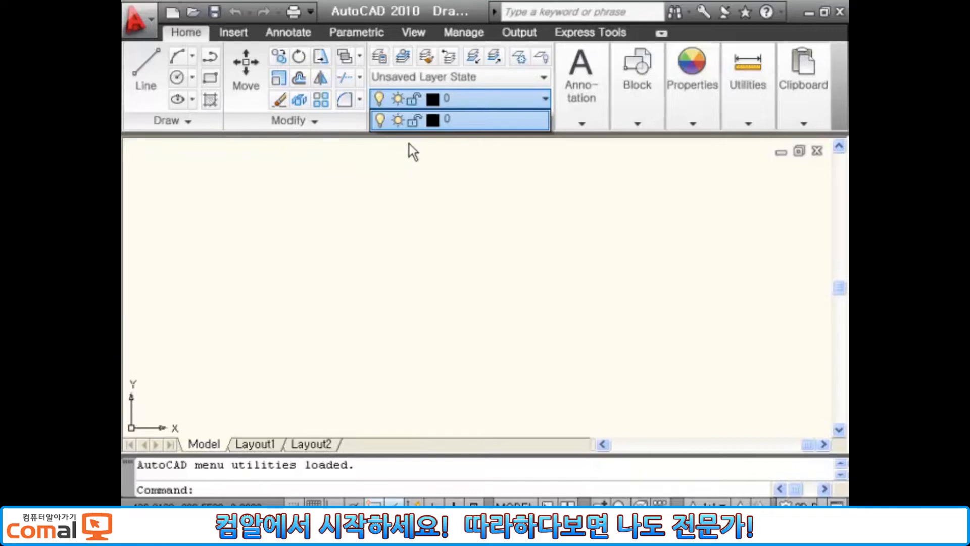
click(478, 121)
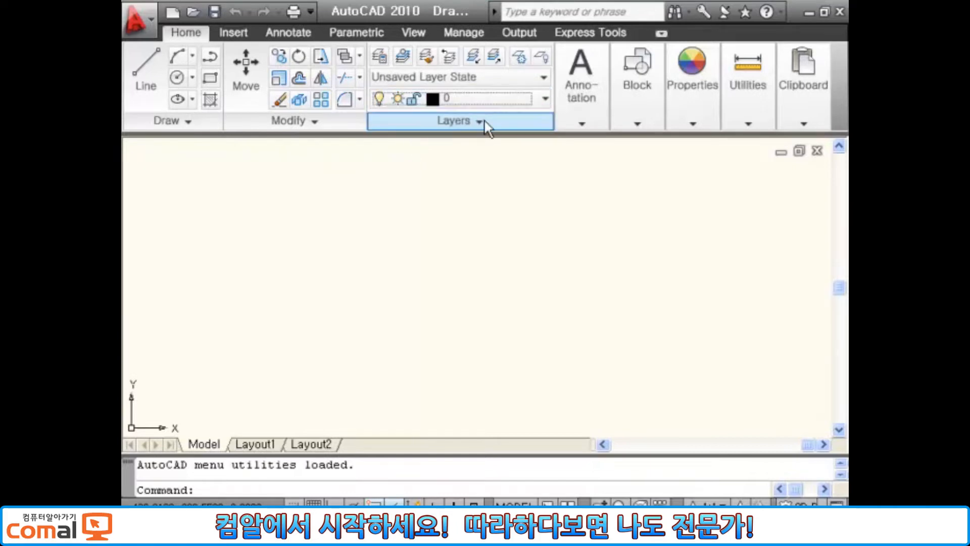
Open the Layer Properties Manager and create a new layer named A.
click(480, 121)
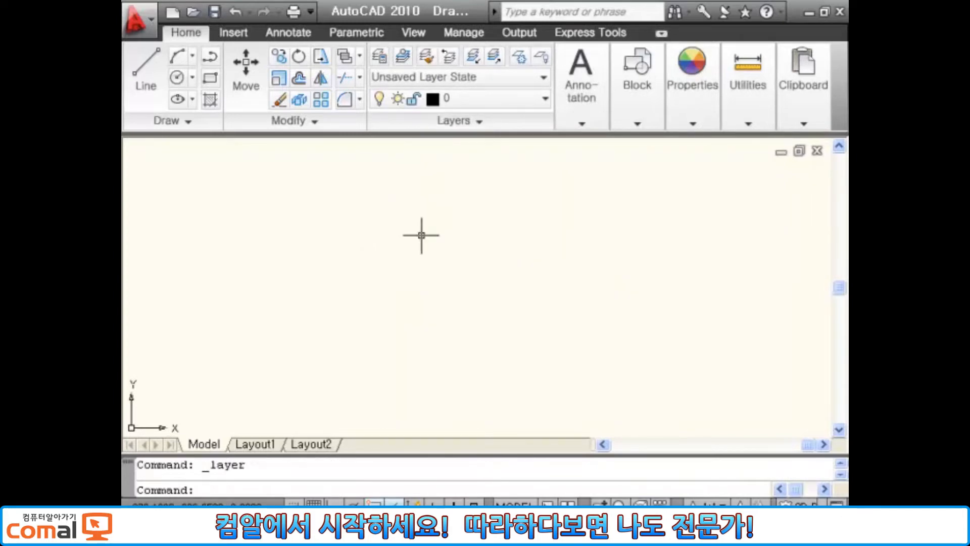
click(380, 57)
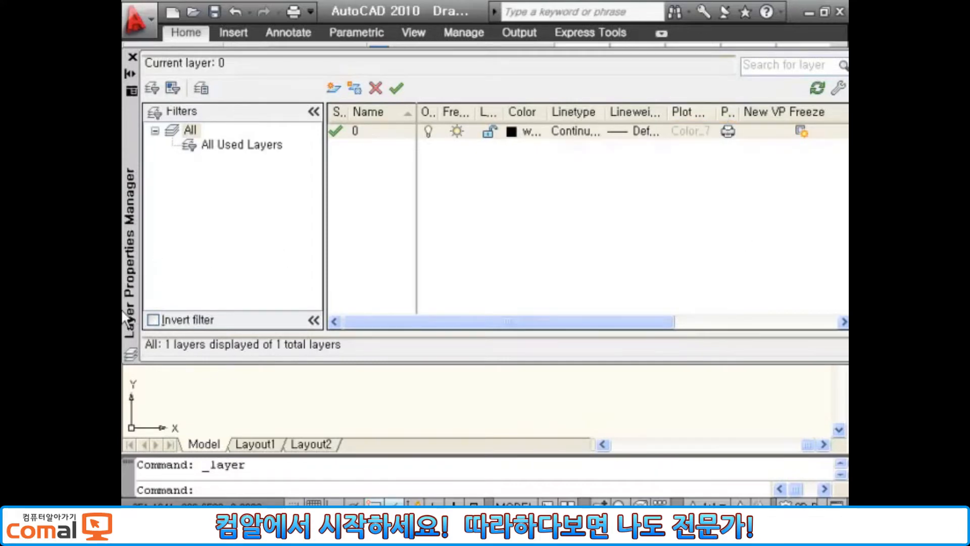
drag(122, 310, 287, 257)
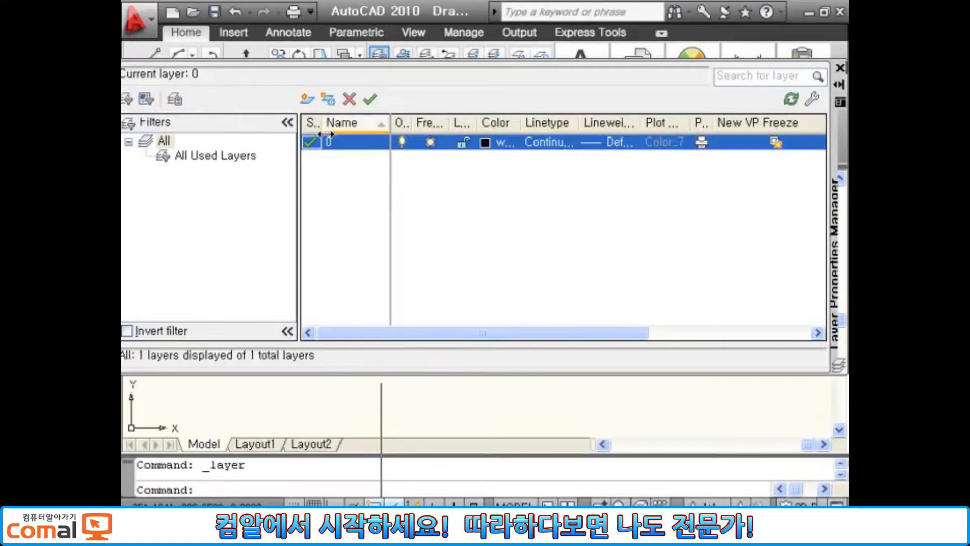
click(307, 101)
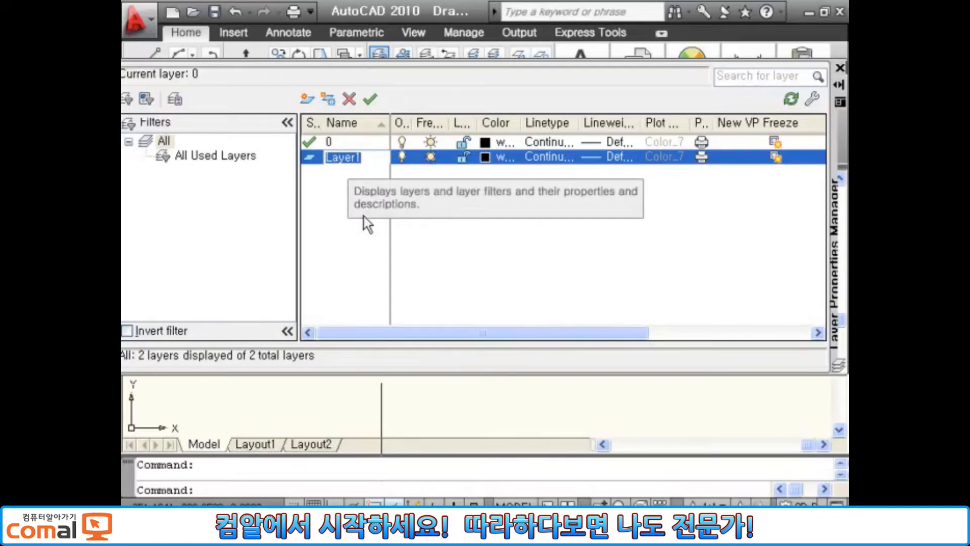
text(A)
key(Return)
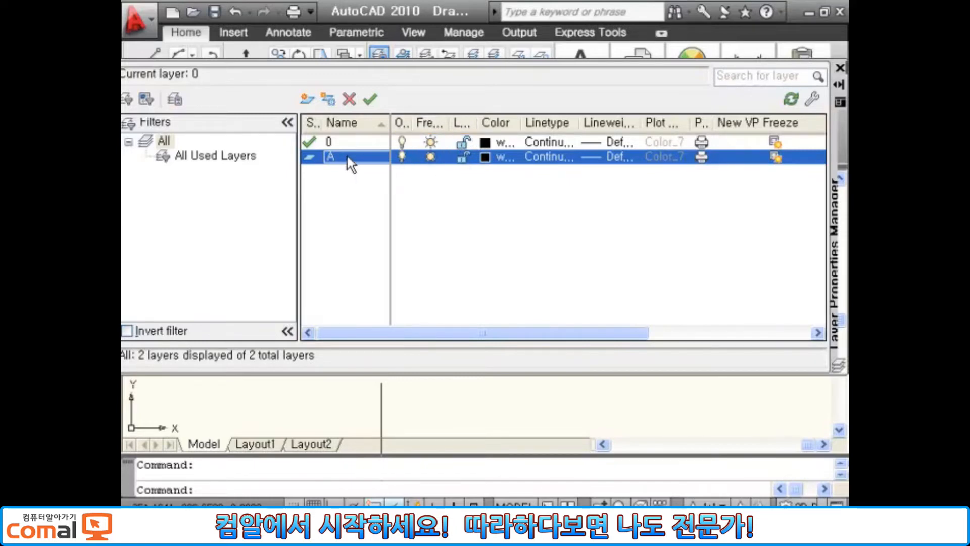
Create three more layers named B, C and D, and close the layer manager.
click(307, 99)
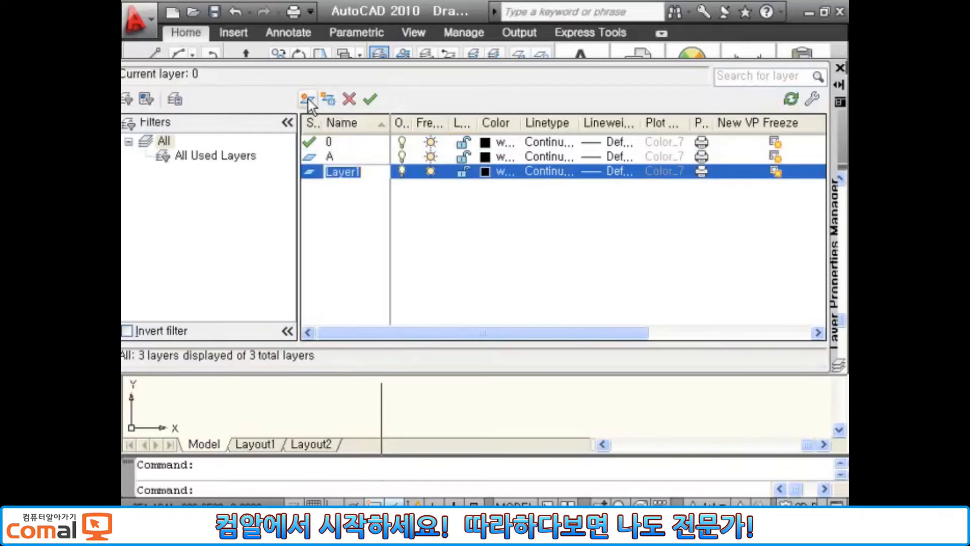
text(B)
click(307, 99)
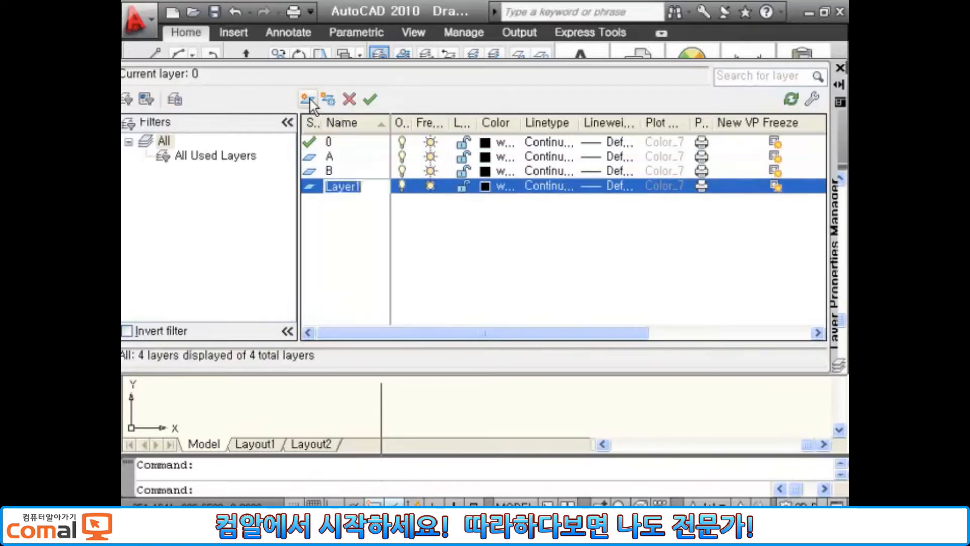
text(C)
click(307, 100)
text(D)
key(Return)
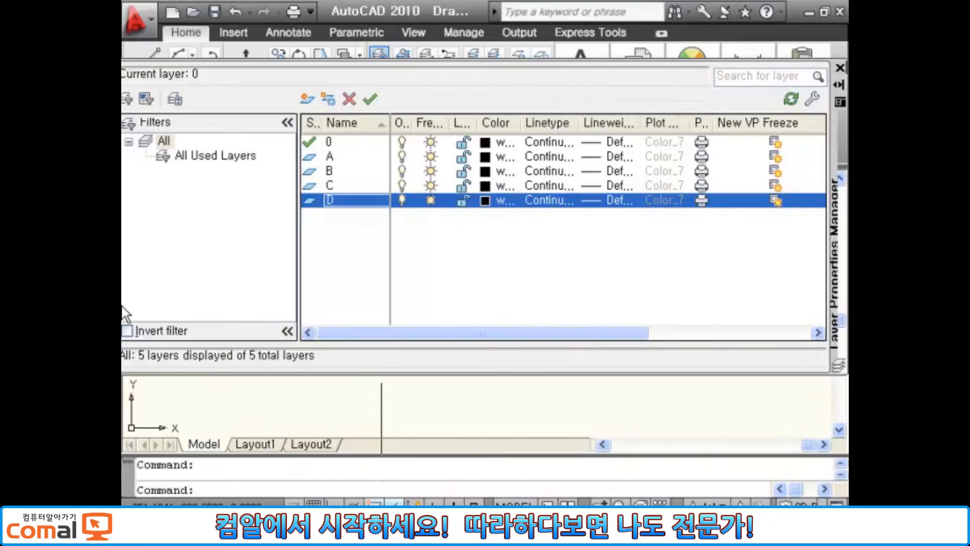
click(839, 68)
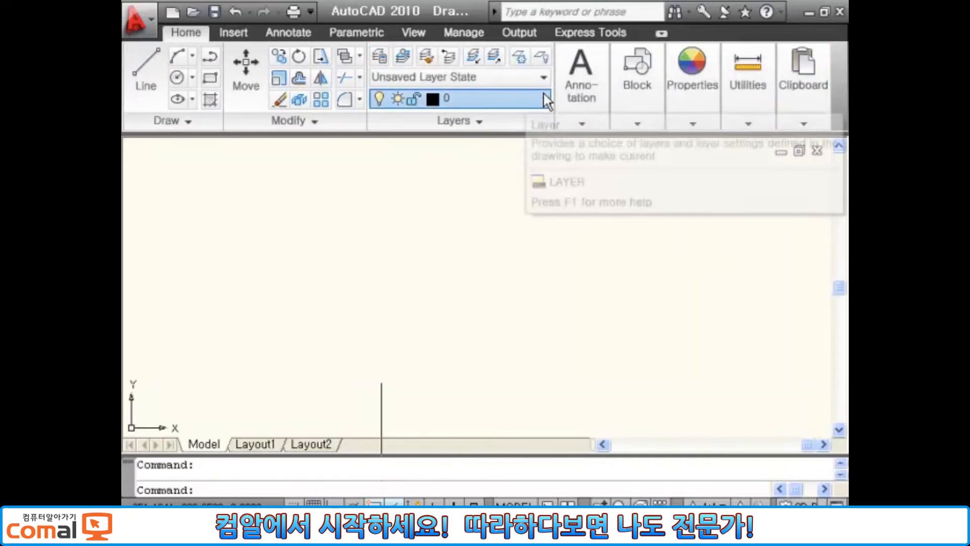
Keep layer 0 current and draw a circle of about 41 radius at the far left of the drawing.
click(546, 95)
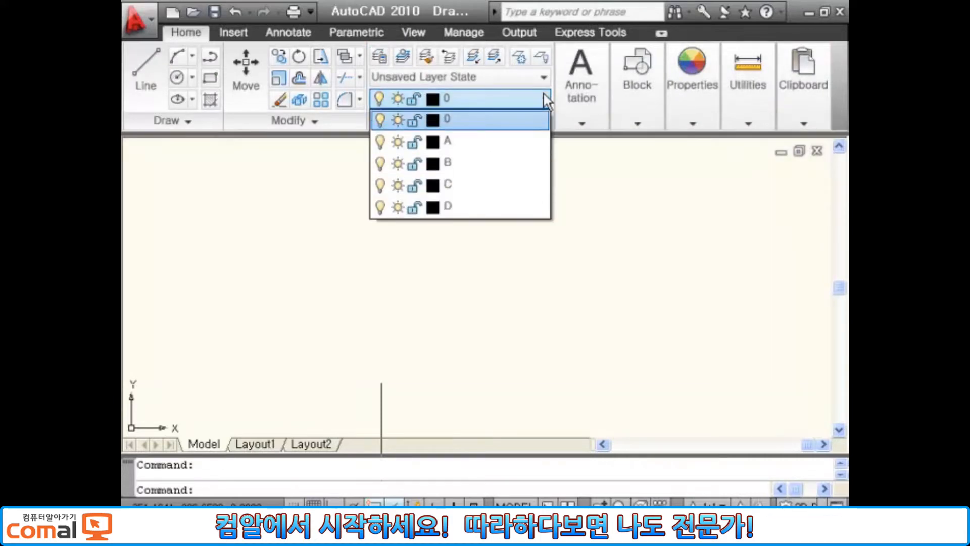
click(460, 125)
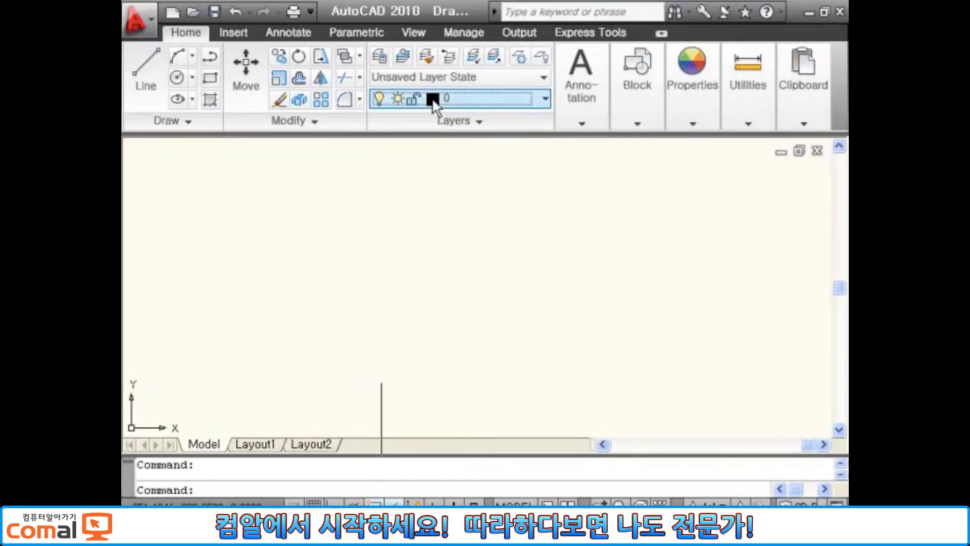
text(c)
key(Return)
click(219, 230)
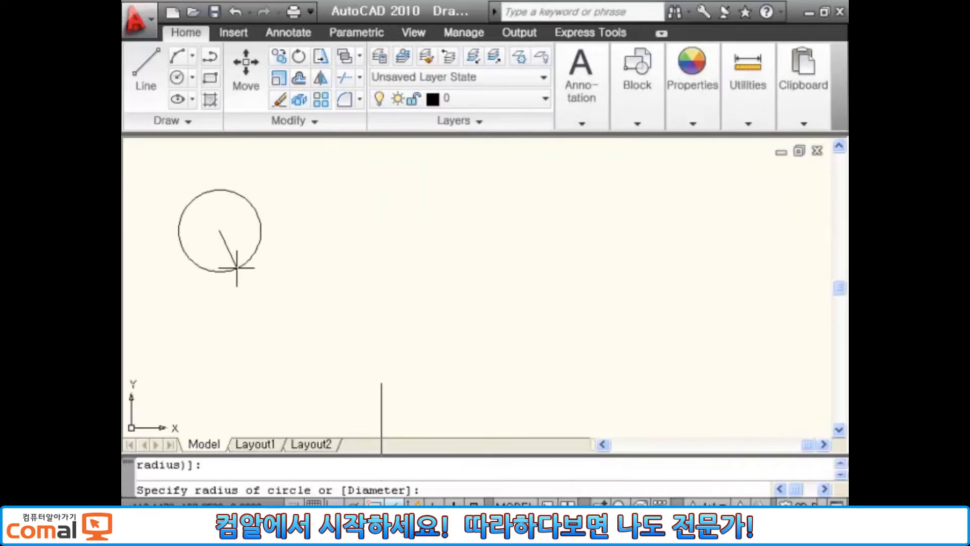
click(237, 267)
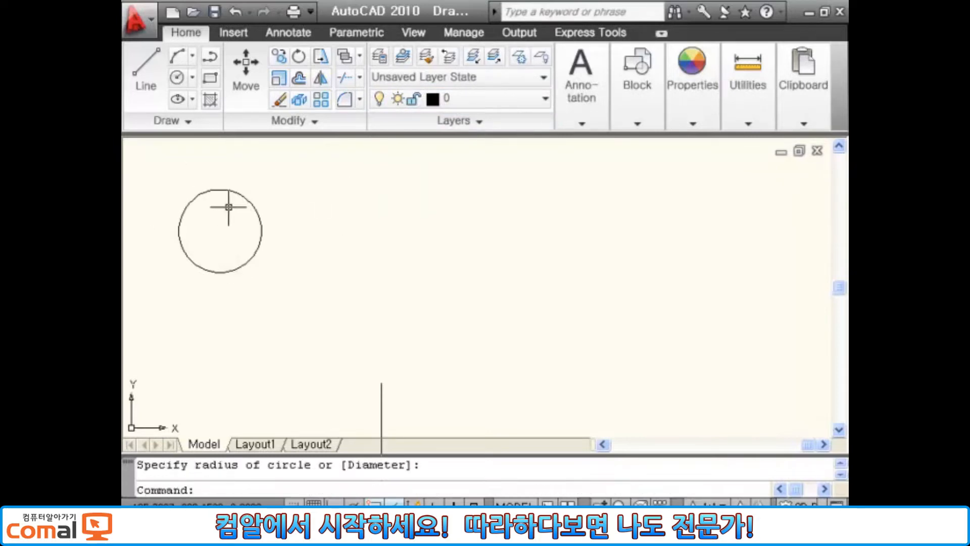
Make layer A current and draw a circle of about 70 radius to the right of the first circle.
click(545, 100)
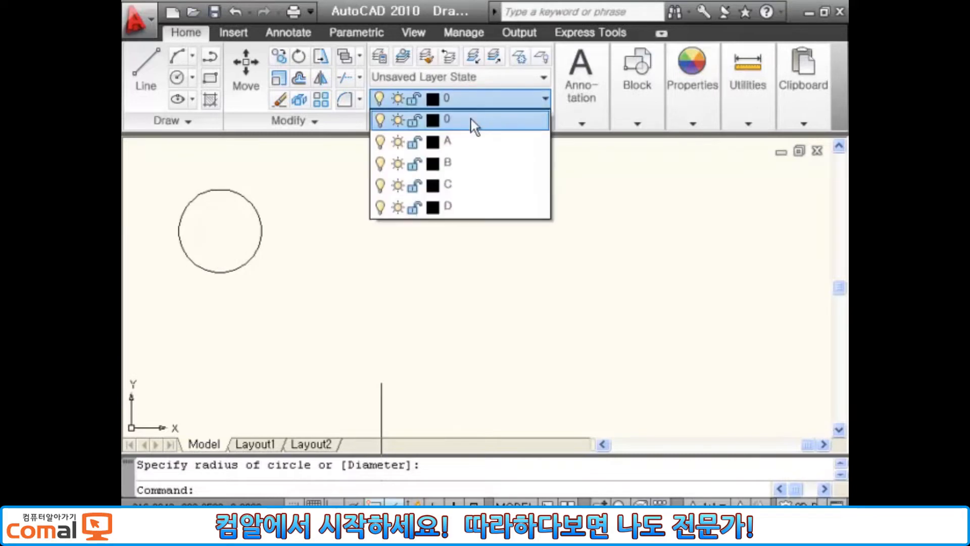
click(458, 143)
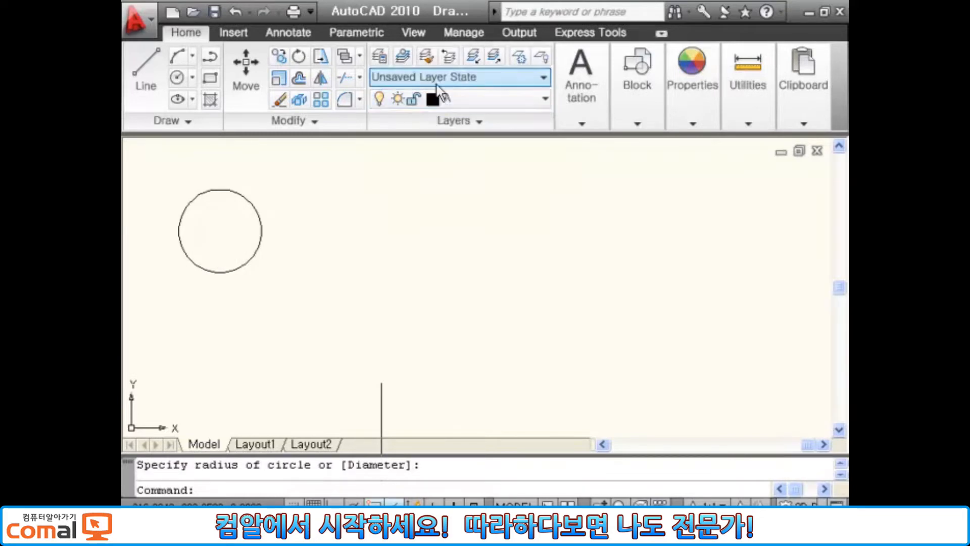
key(Return)
click(349, 233)
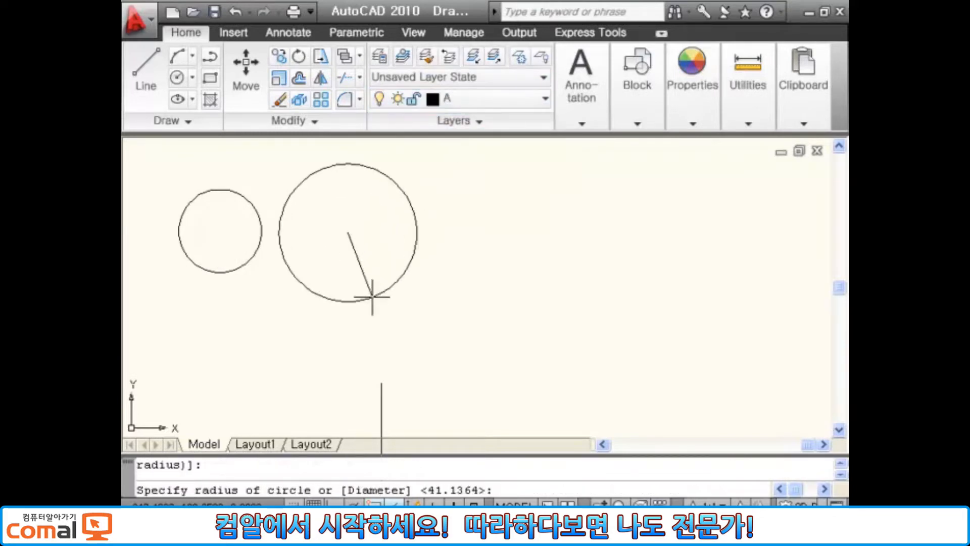
click(374, 297)
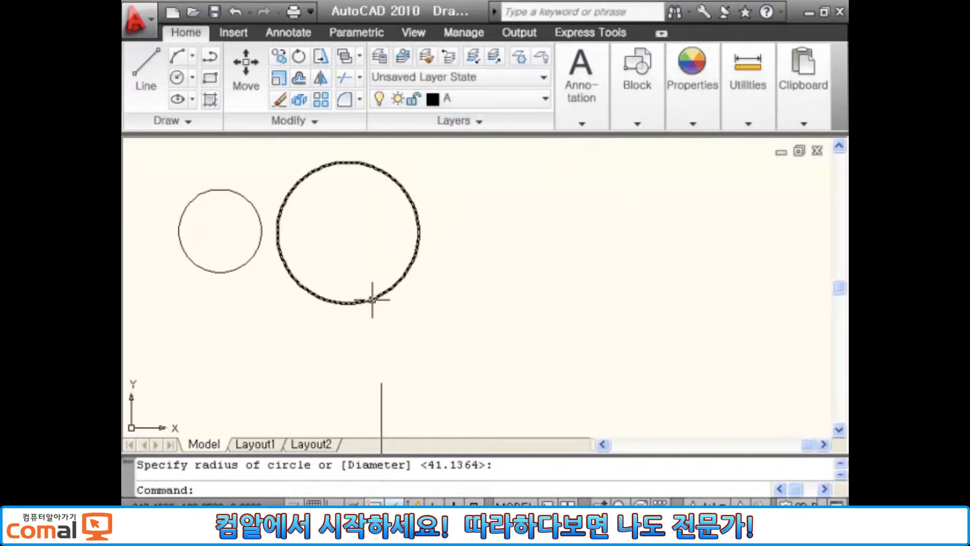
Make layer B current and draw a circle of about 96 radius to the right of the layer A circle.
click(545, 99)
click(450, 163)
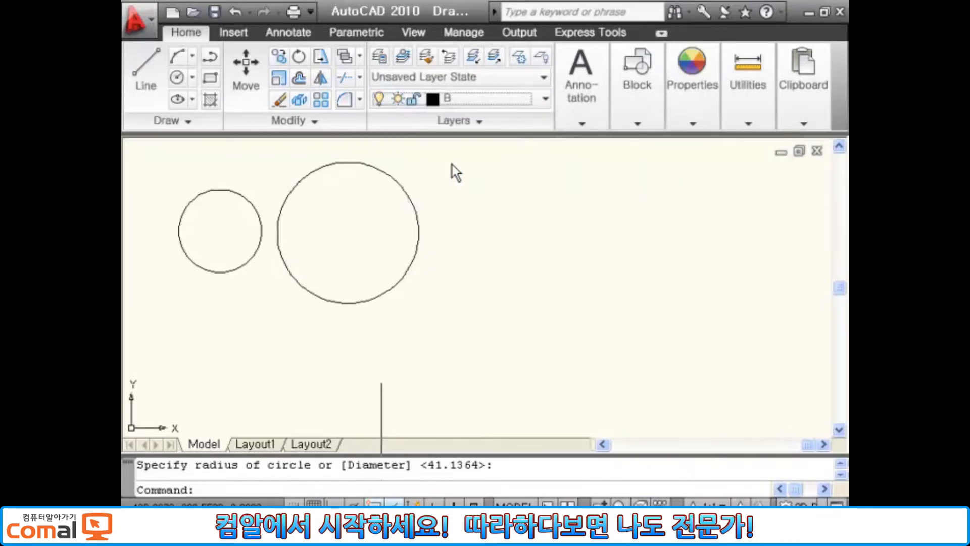
text(C)
key(Return)
click(532, 224)
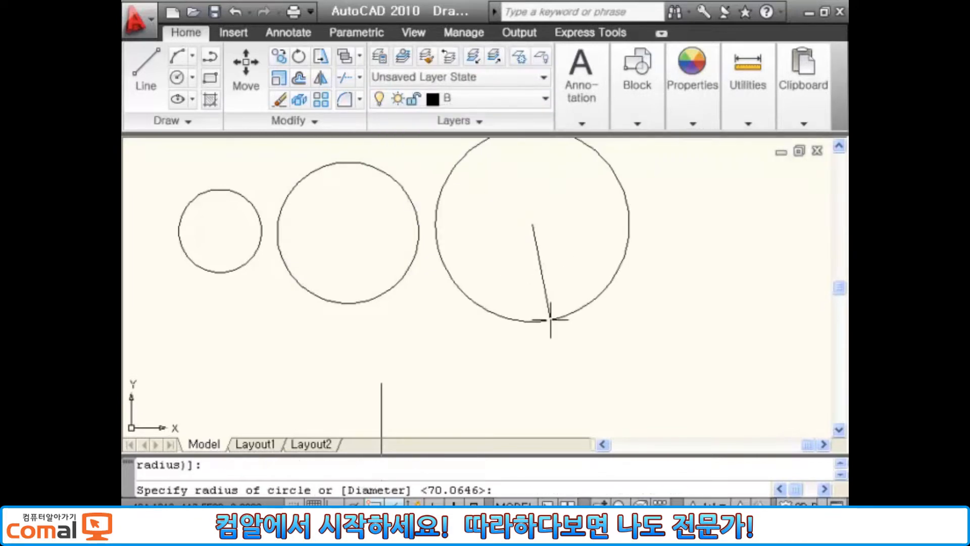
click(530, 129)
Make layer C current and draw a circle of about 74 radius to the right of the largest circle.
click(544, 98)
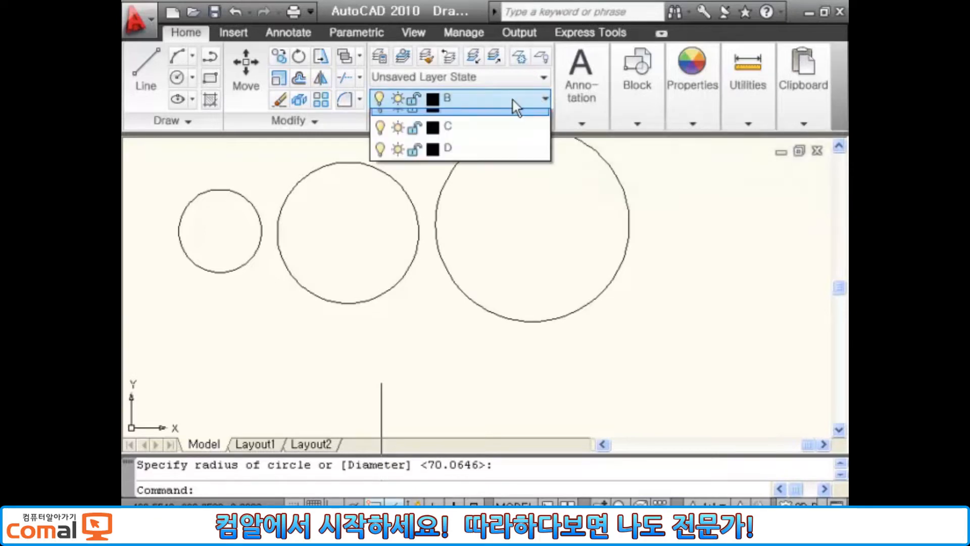
click(449, 187)
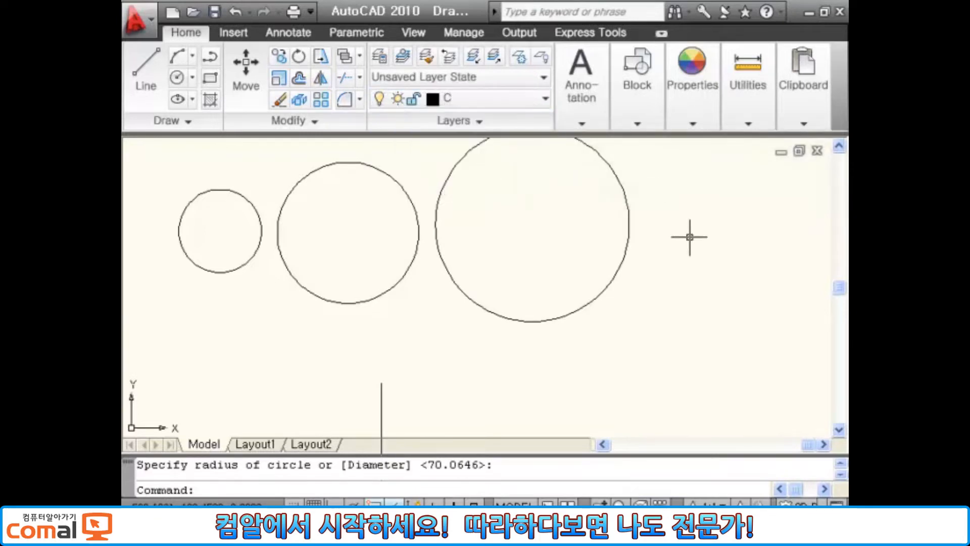
text(C)
key(Return)
click(706, 243)
click(712, 317)
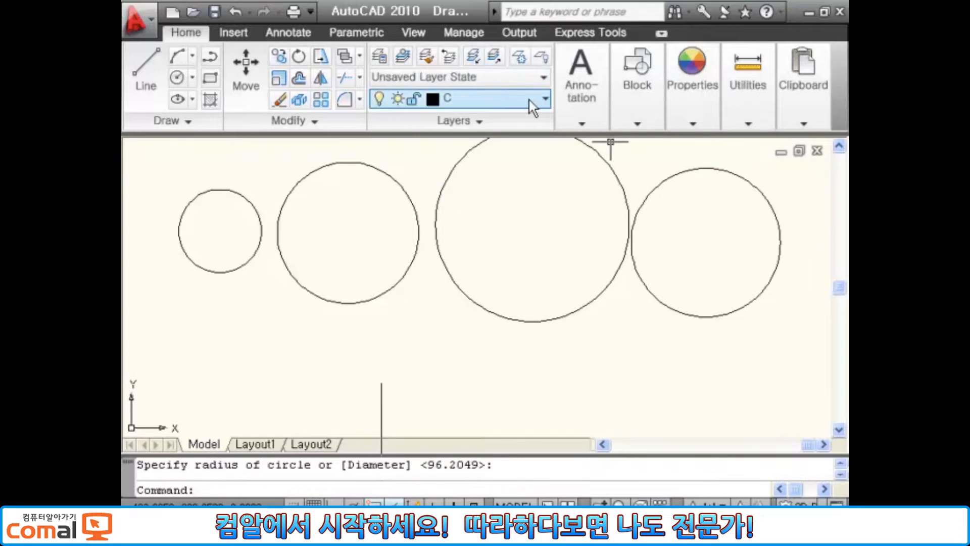
Make layer D current and draw a smaller circle below the gap between the layer A and layer B circles.
click(544, 99)
click(442, 205)
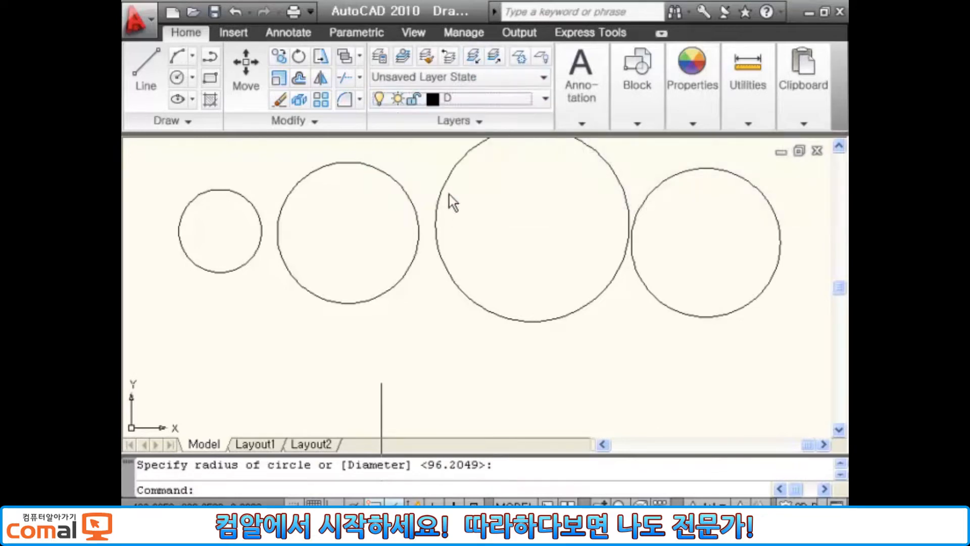
text(C)
key(Return)
click(421, 355)
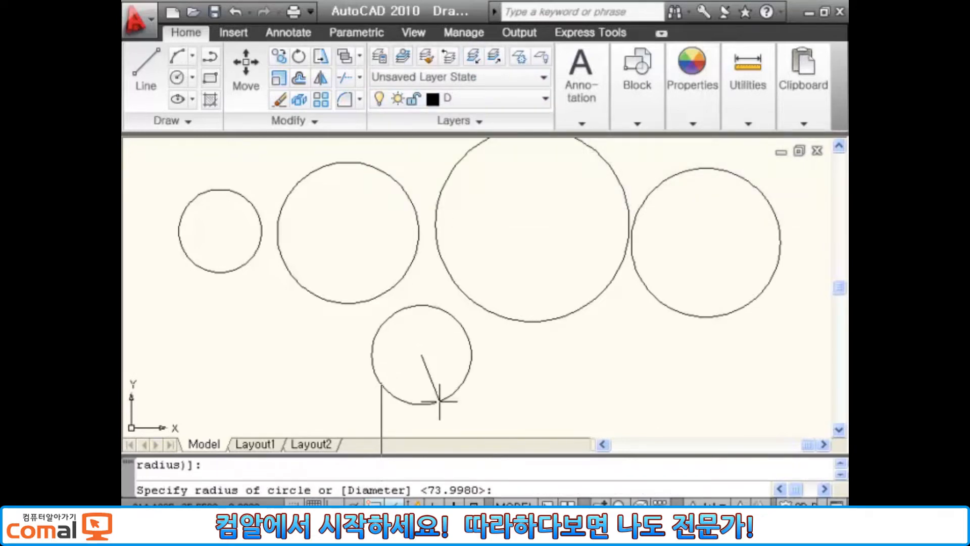
click(448, 399)
middle_drag(493, 321, 496, 346)
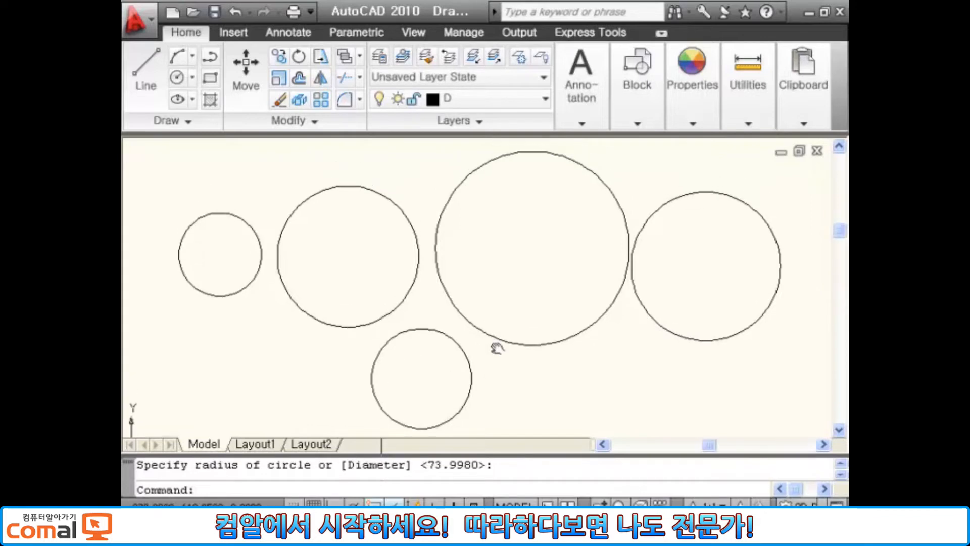
mouse_move(492, 335)
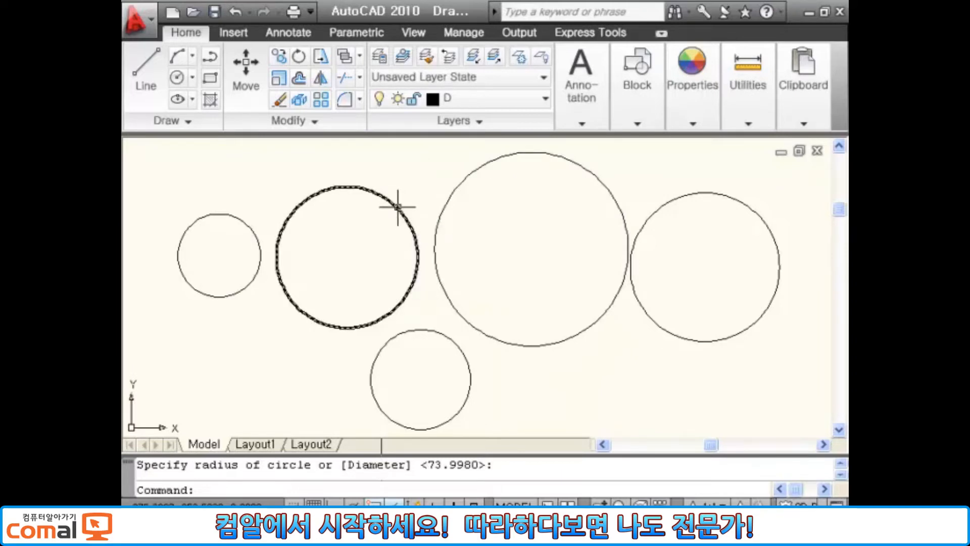
mouse_move(397, 207)
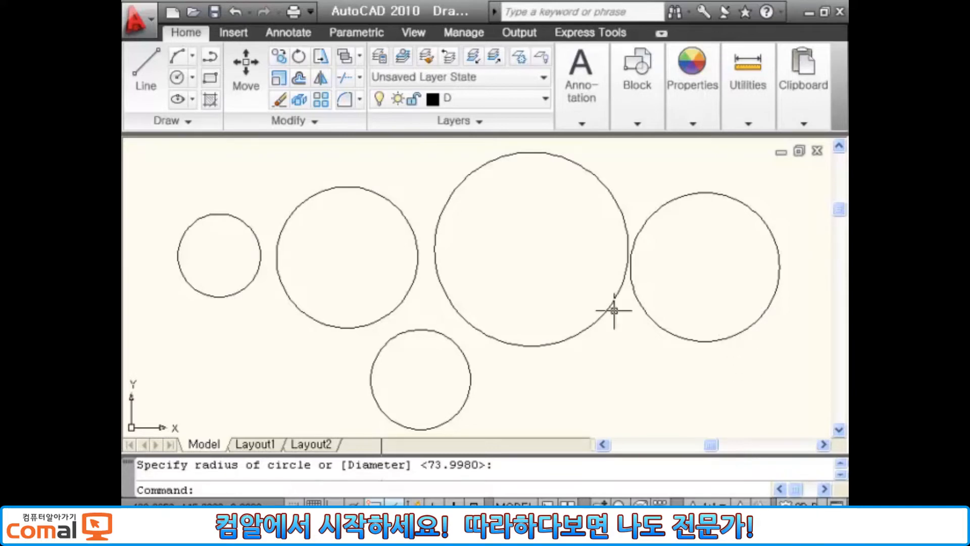
Set the color of layer A to red in the Layer Properties Manager.
click(378, 56)
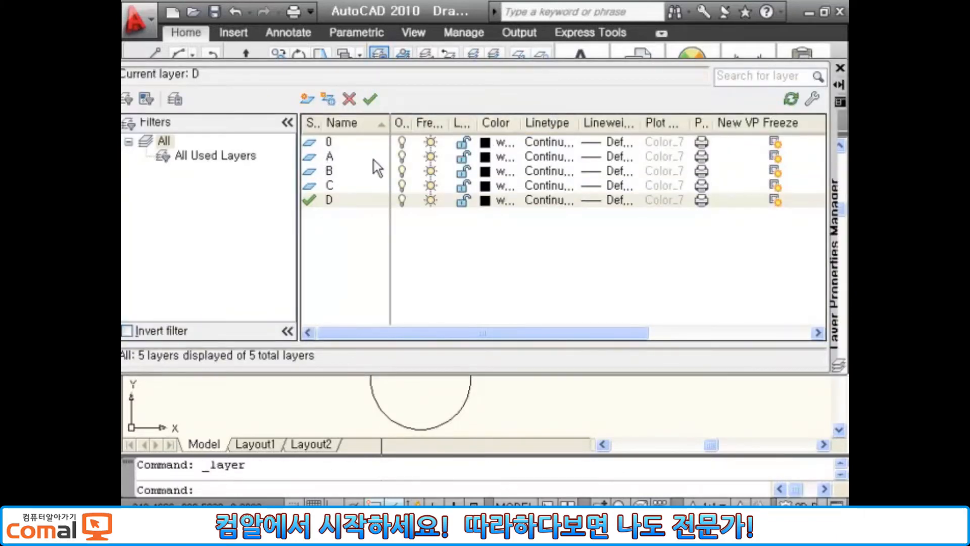
click(486, 157)
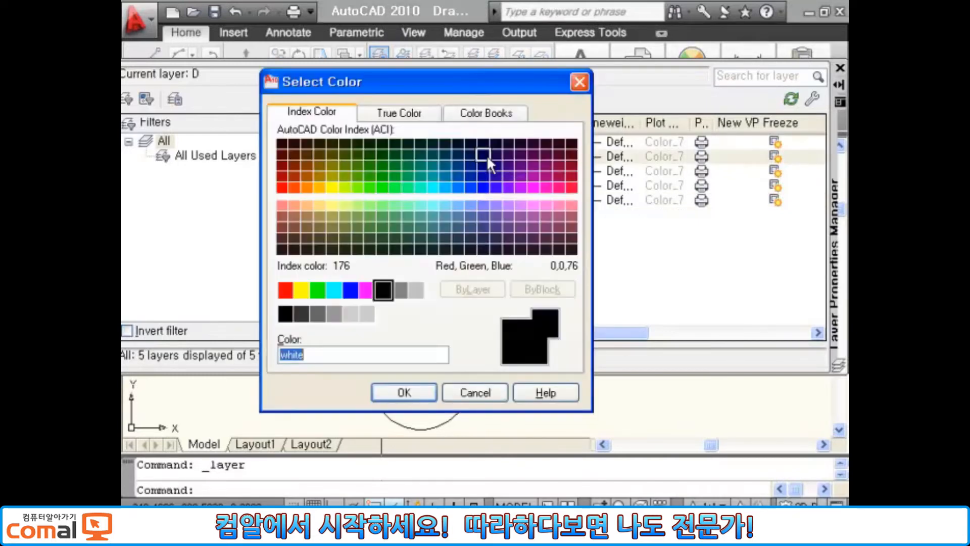
click(285, 290)
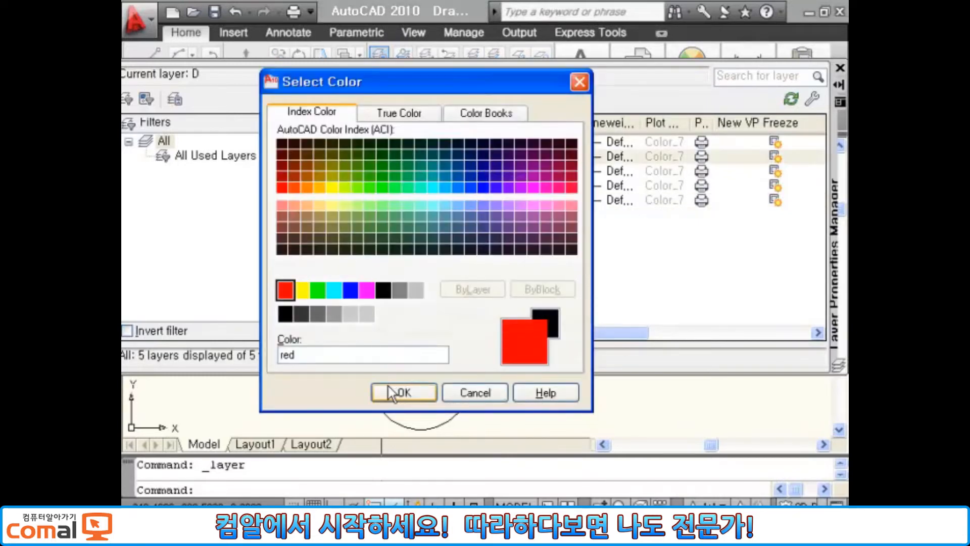
click(399, 392)
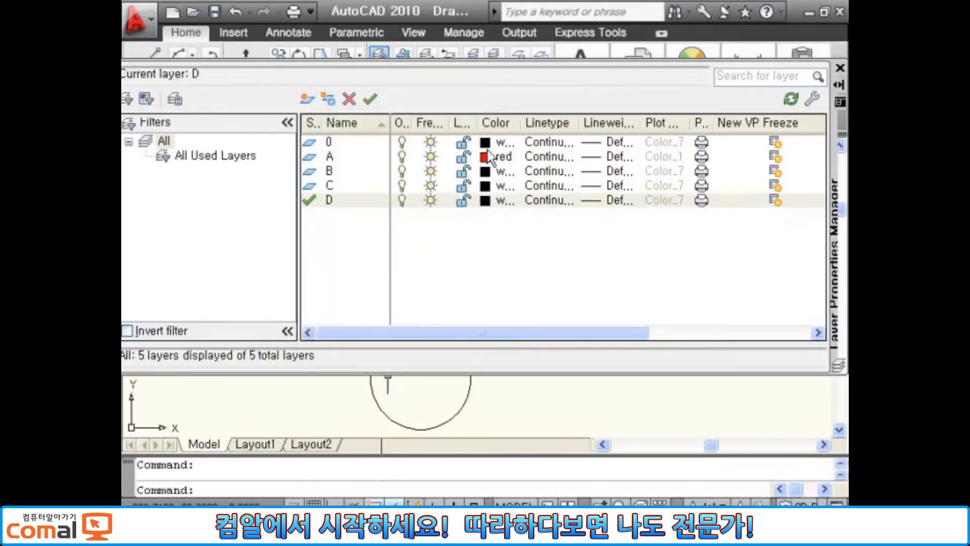
Open the linetype selection for layer A and load the CENTER and HIDDEN linetypes from acadiso.lin.
click(552, 158)
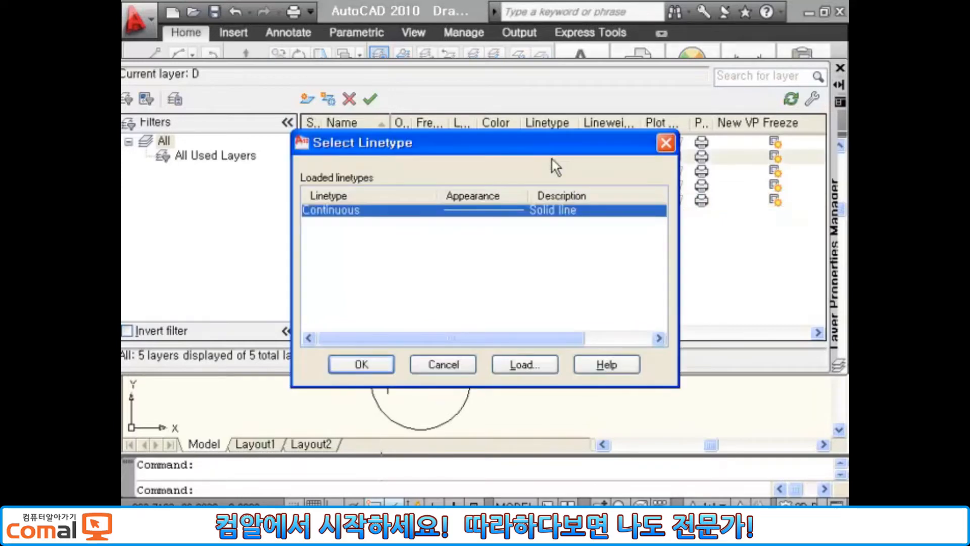
drag(531, 141, 464, 121)
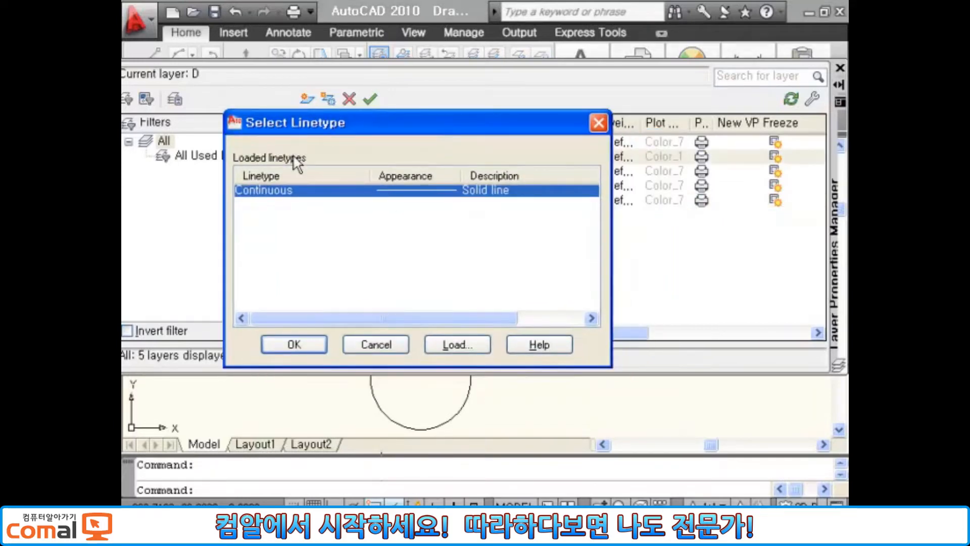
click(442, 345)
drag(657, 184, 653, 235)
click(342, 258)
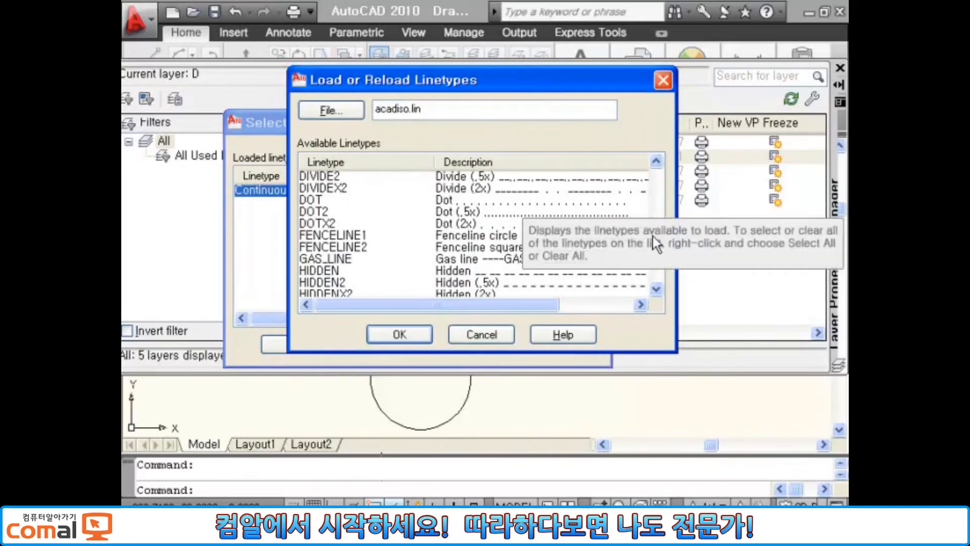
click(343, 272)
click(397, 335)
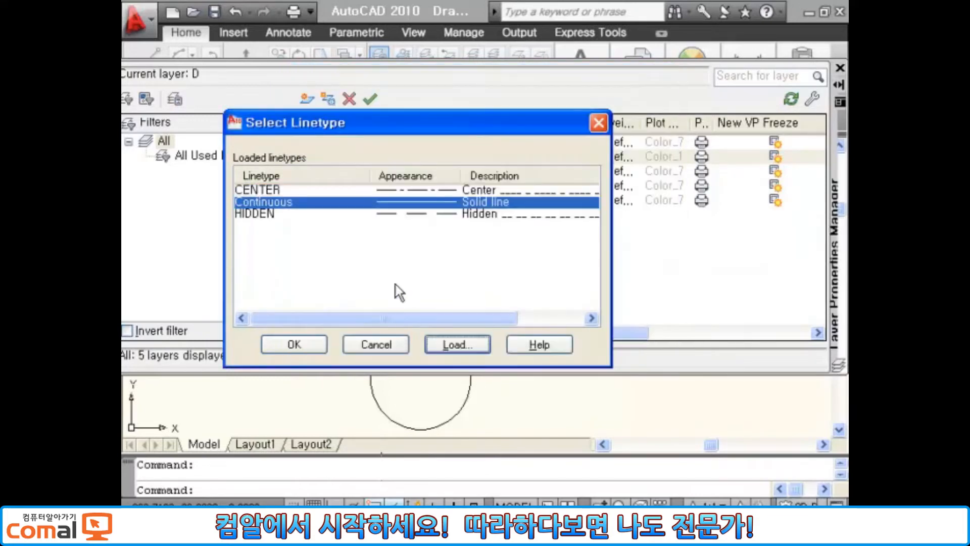
Assign the CENTER linetype to layer A and set the color of layer B to blue.
click(283, 191)
click(304, 346)
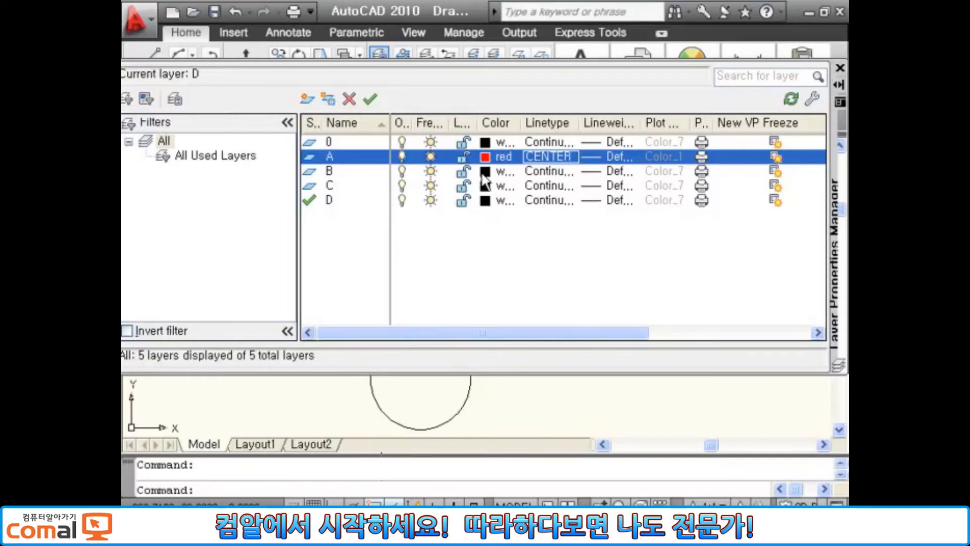
click(484, 172)
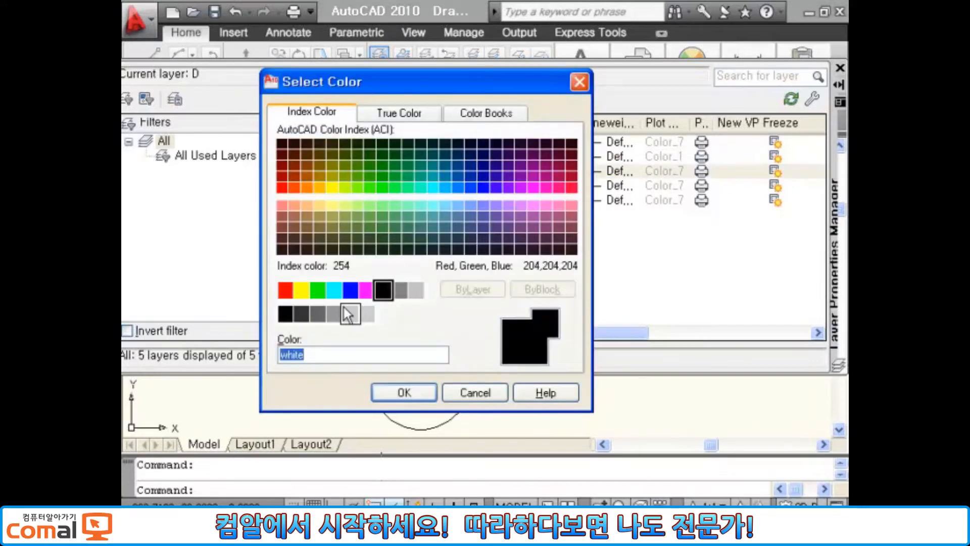
click(350, 289)
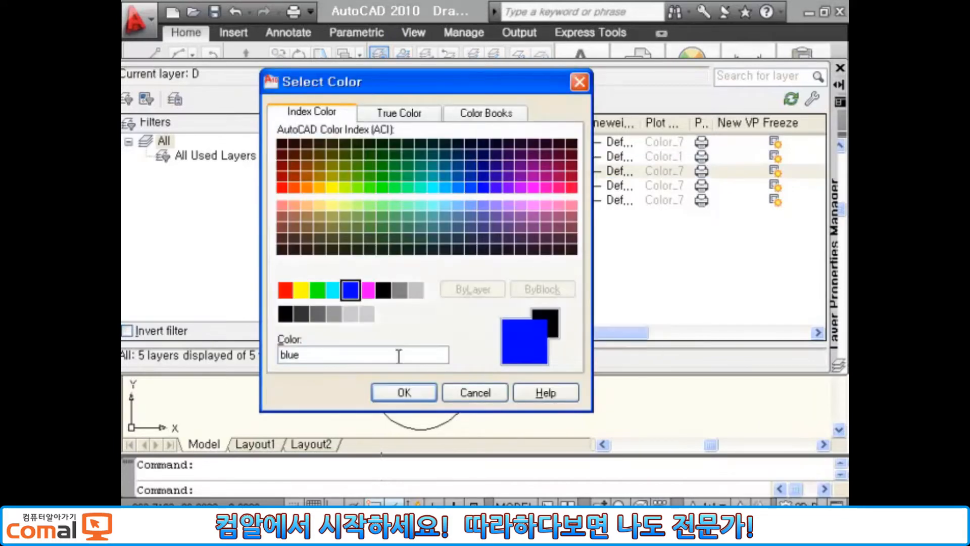
click(407, 395)
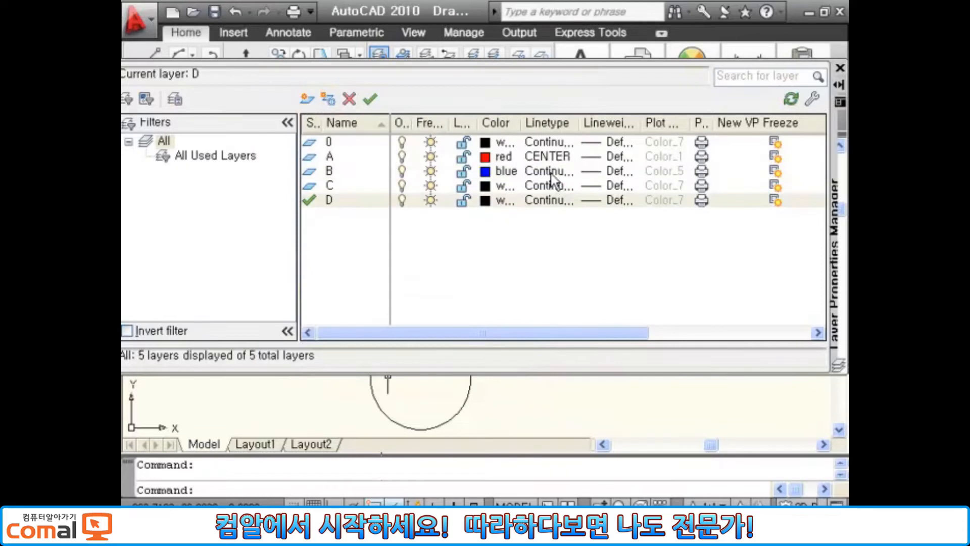
Set the linetype of layer B to HIDDEN and its lineweight to 0.30 mm.
click(552, 173)
click(300, 213)
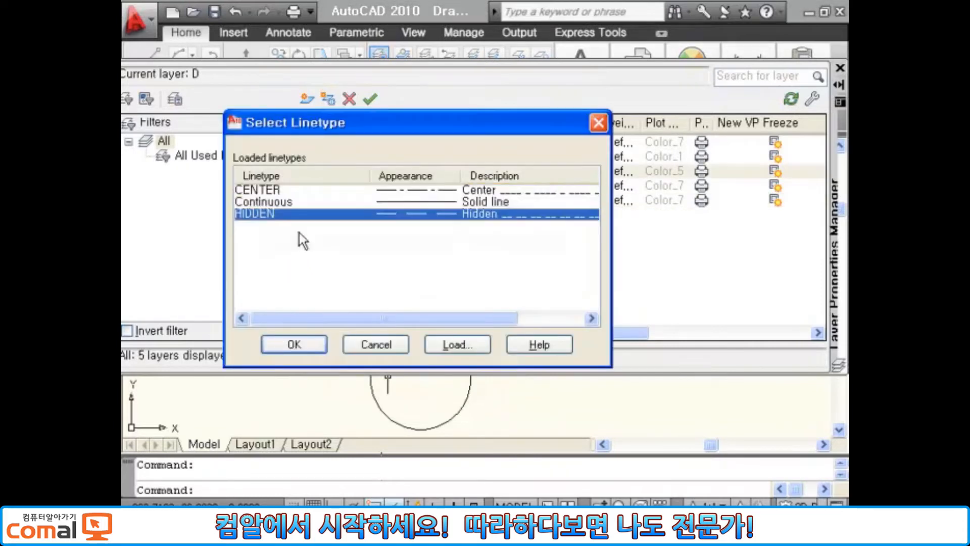
click(295, 346)
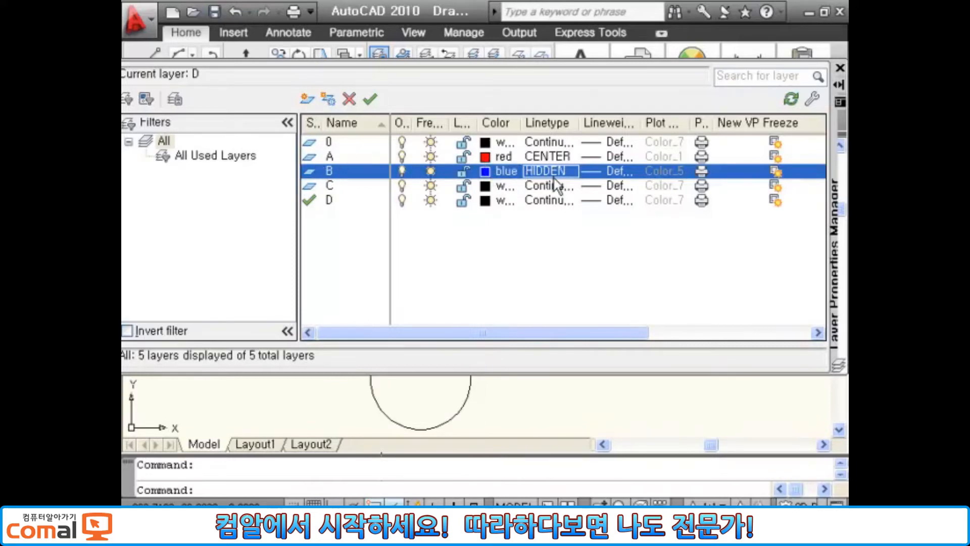
click(605, 169)
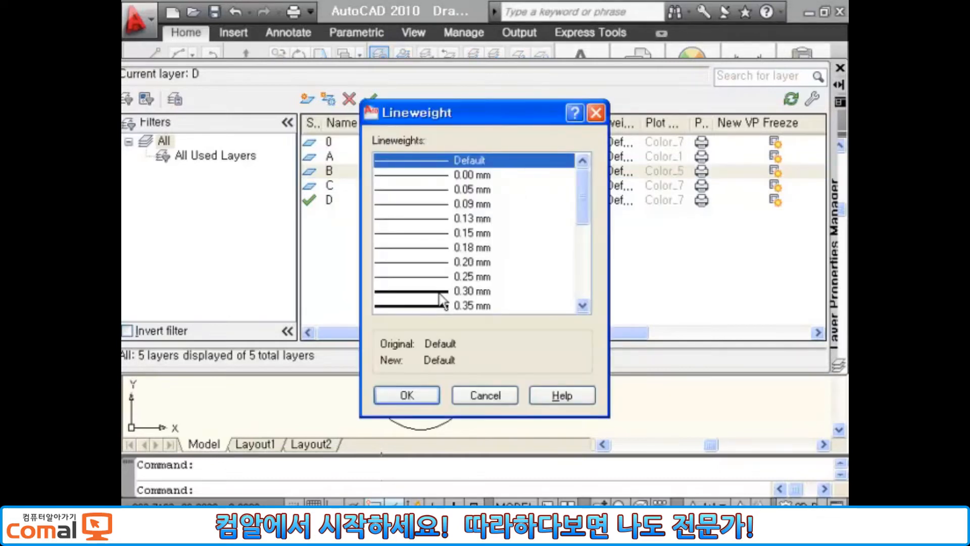
click(445, 293)
click(407, 395)
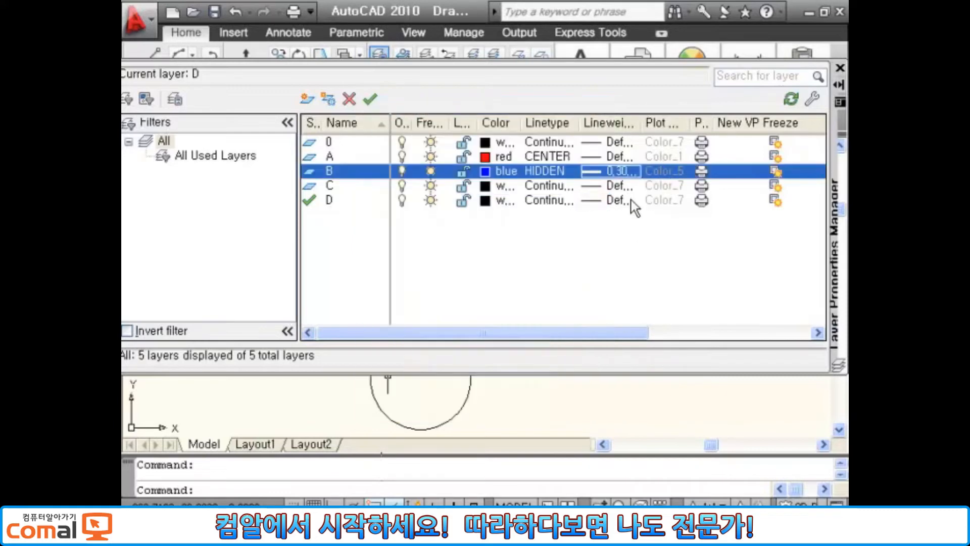
Set the color of layer C to magenta and the color of layer D to green.
click(486, 186)
click(487, 185)
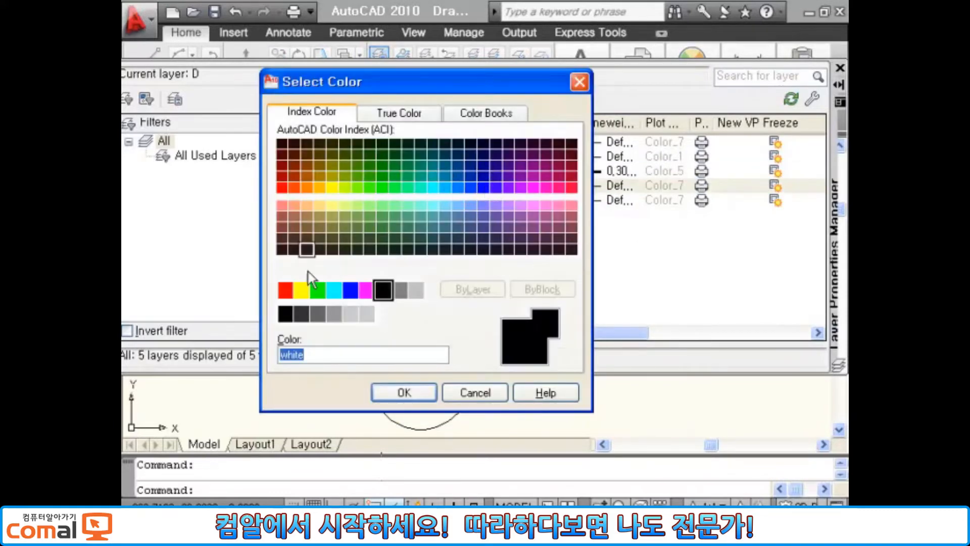
click(365, 288)
click(414, 394)
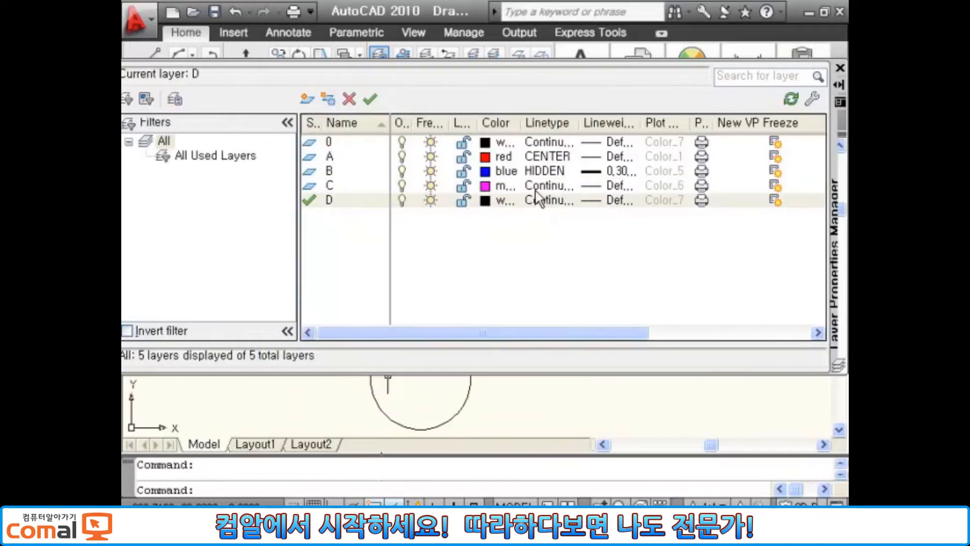
click(485, 201)
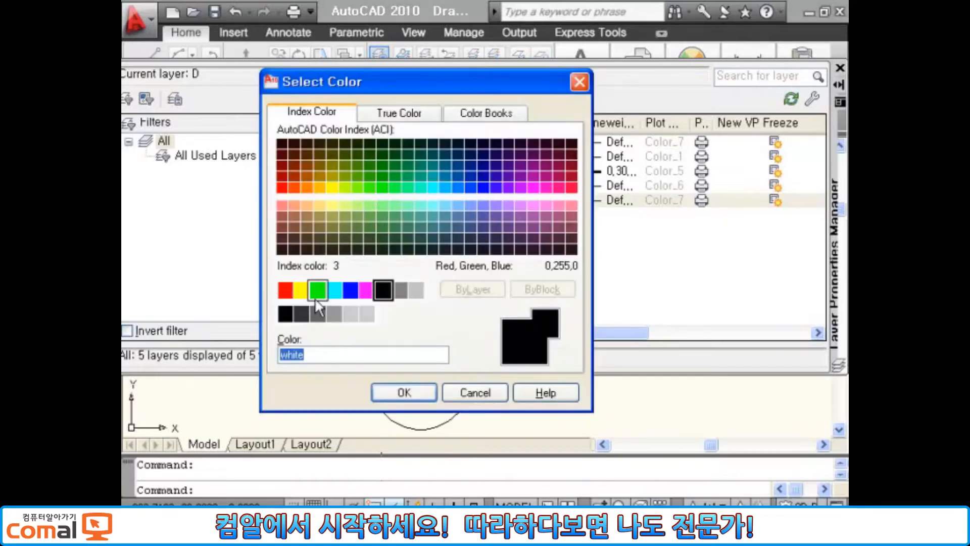
click(301, 290)
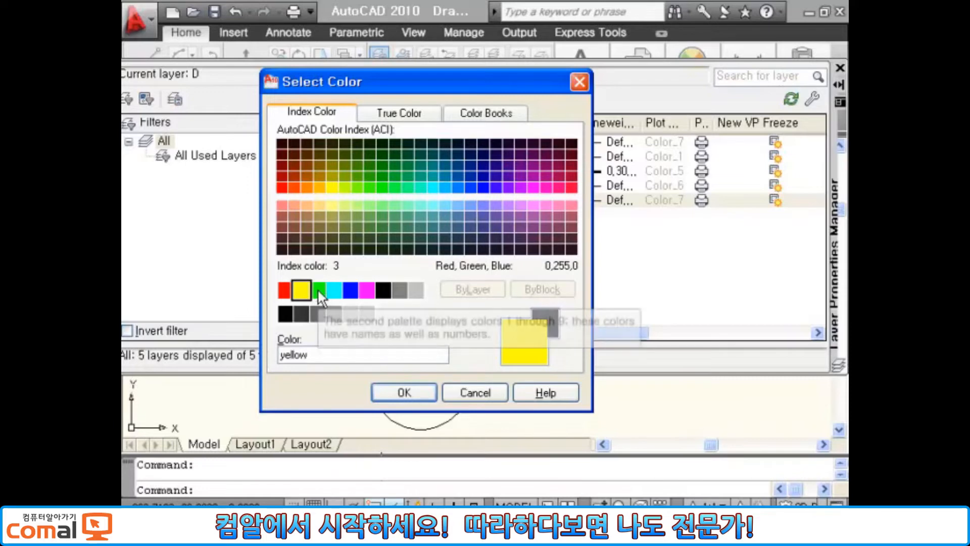
click(318, 290)
click(414, 394)
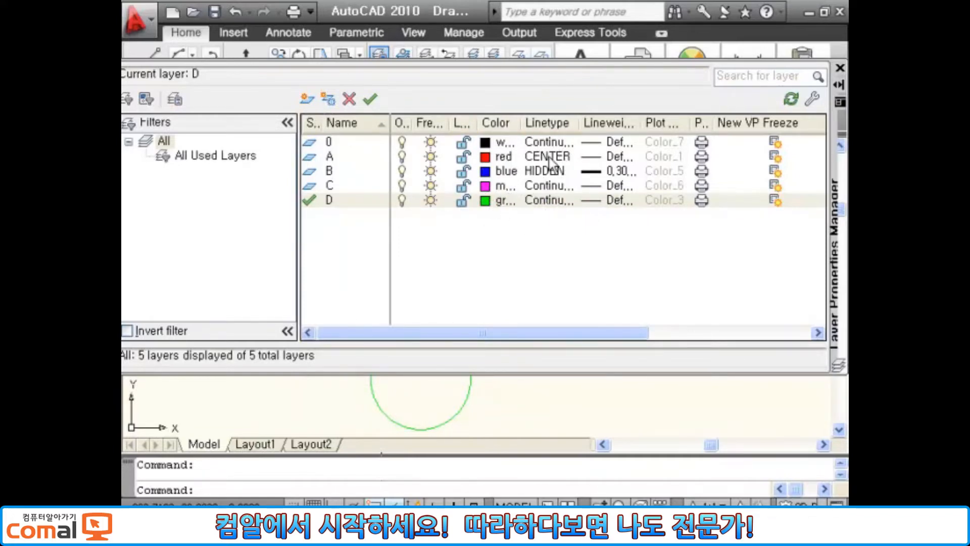
Close the Layer Properties Manager and examine the colors and linetypes of the circles in the drawing.
click(841, 68)
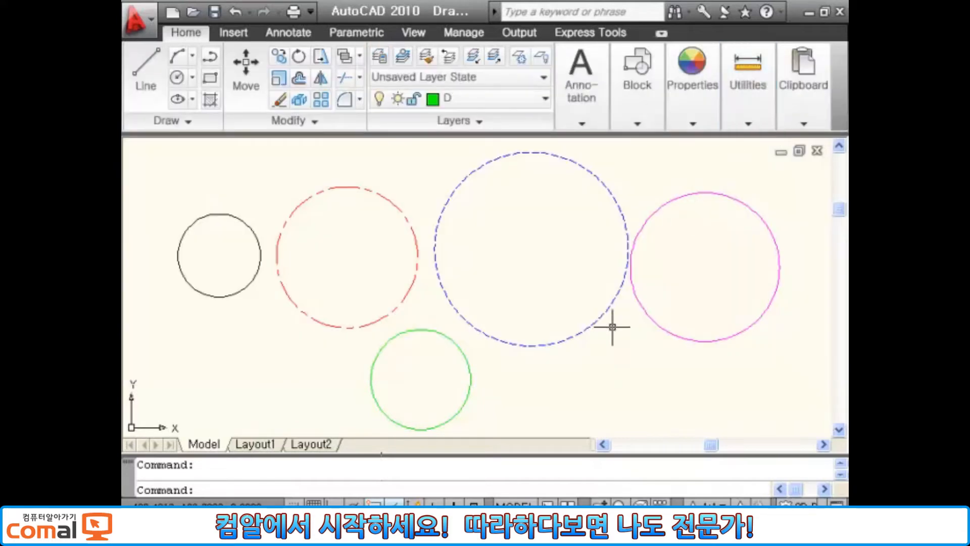
mouse_move(613, 327)
middle_down()
mouse_move(620, 324)
mouse_move(590, 315)
mouse_move(586, 329)
middle_up()
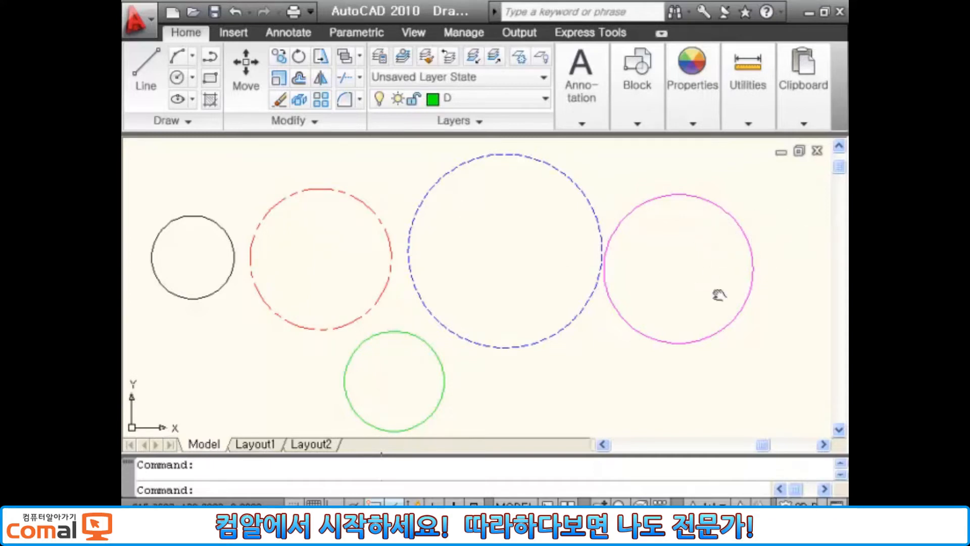
middle_drag(719, 295, 730, 293)
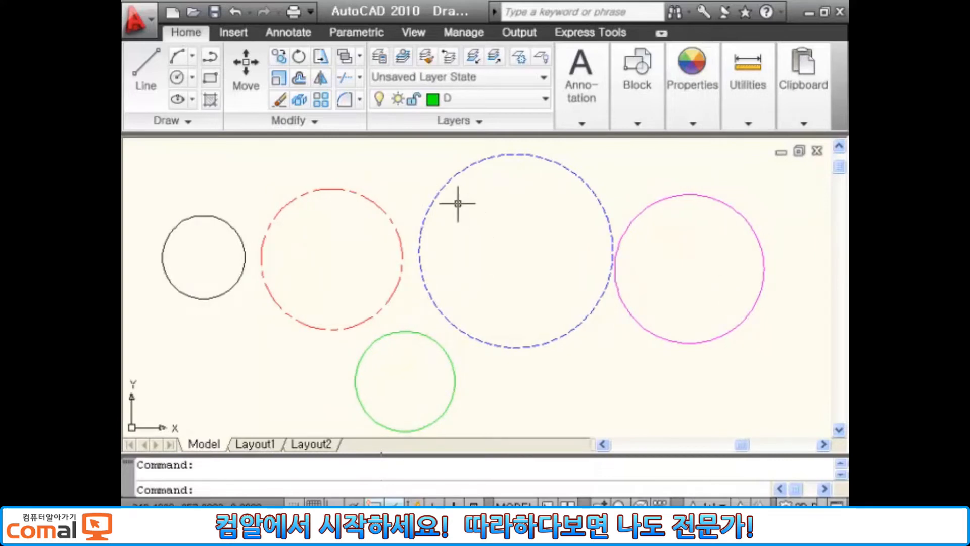
Turn off plotting for layers A and C in the Layer Properties Manager and close it.
click(380, 55)
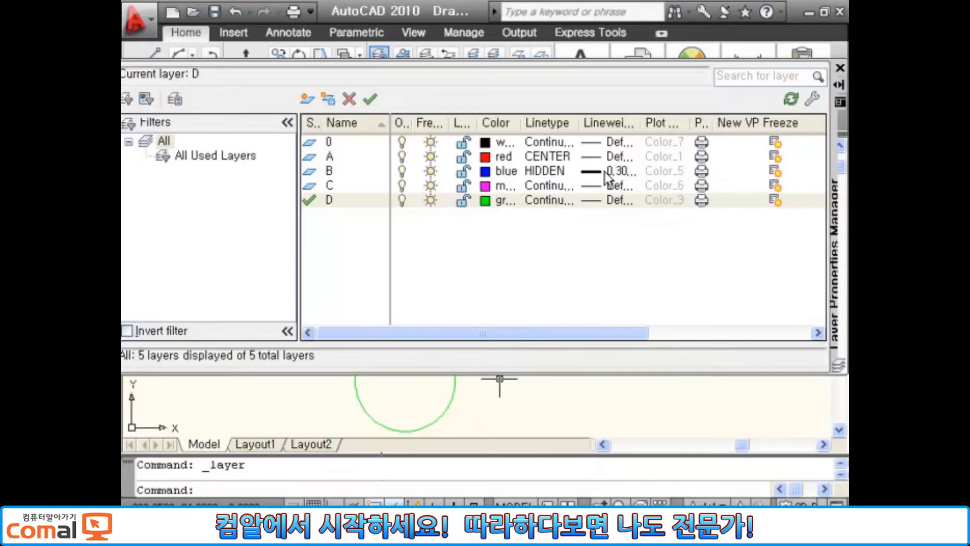
click(701, 157)
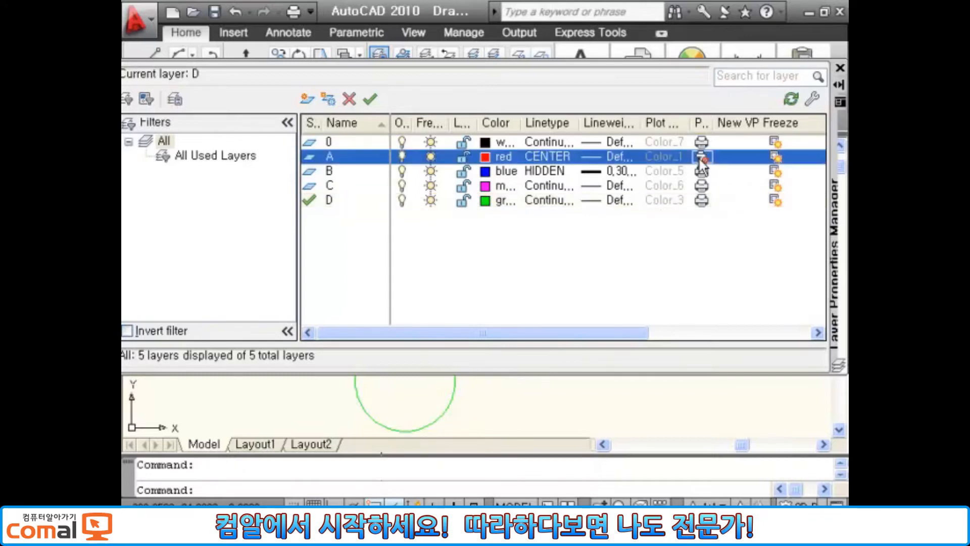
click(701, 185)
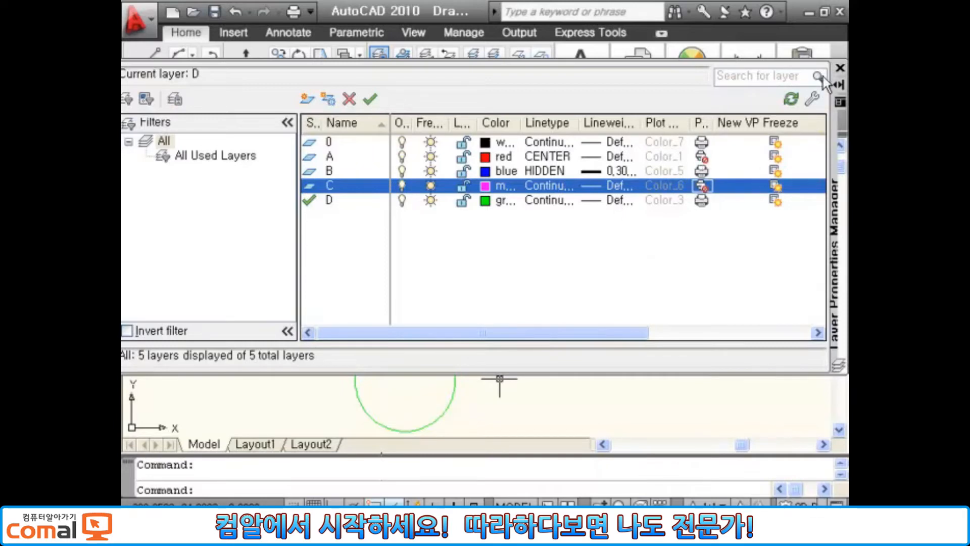
click(840, 68)
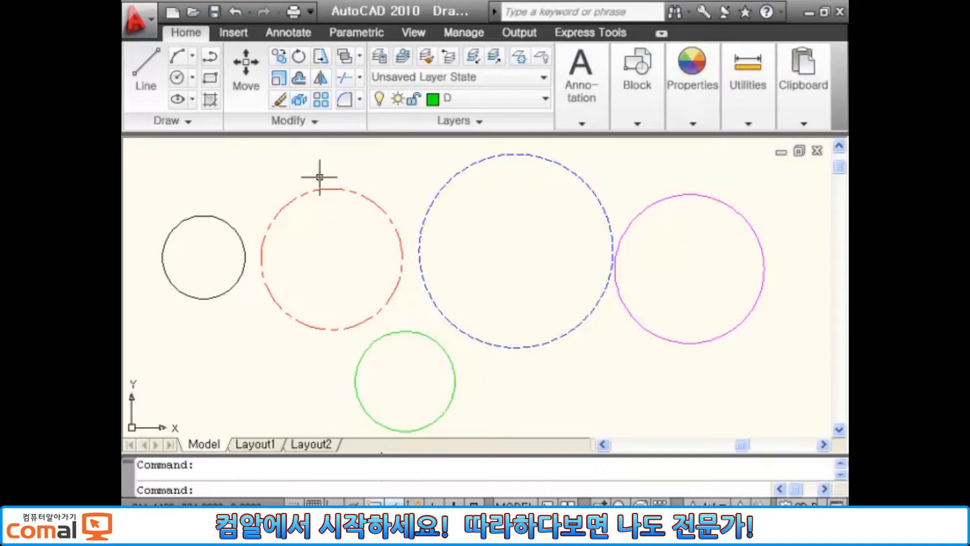
Turn plotting back on for layers A and C in the Layer Properties Manager and close it.
click(379, 55)
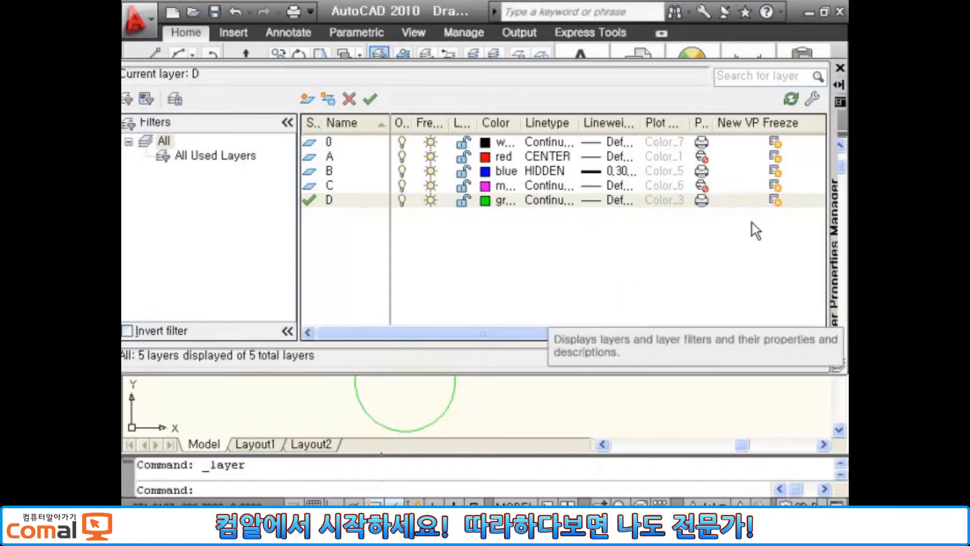
click(702, 158)
click(706, 190)
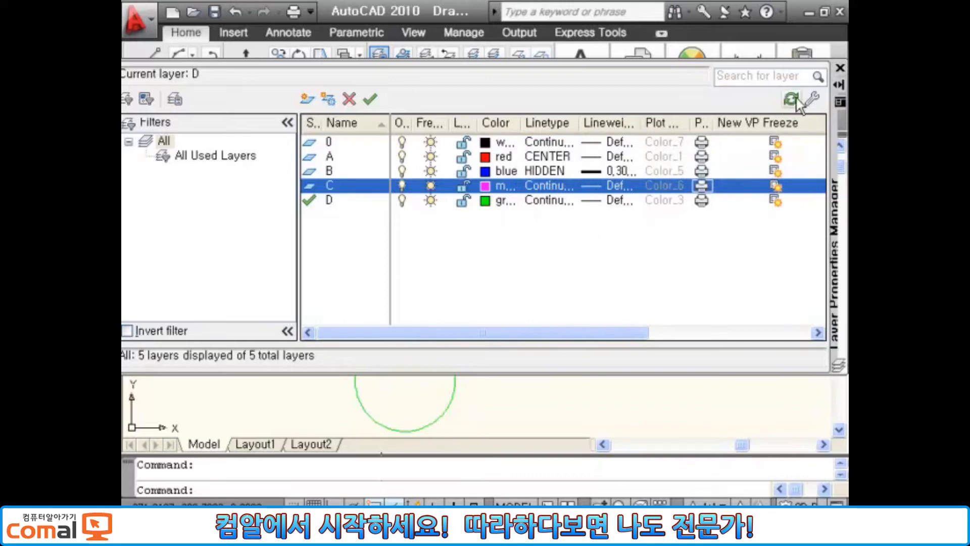
click(841, 69)
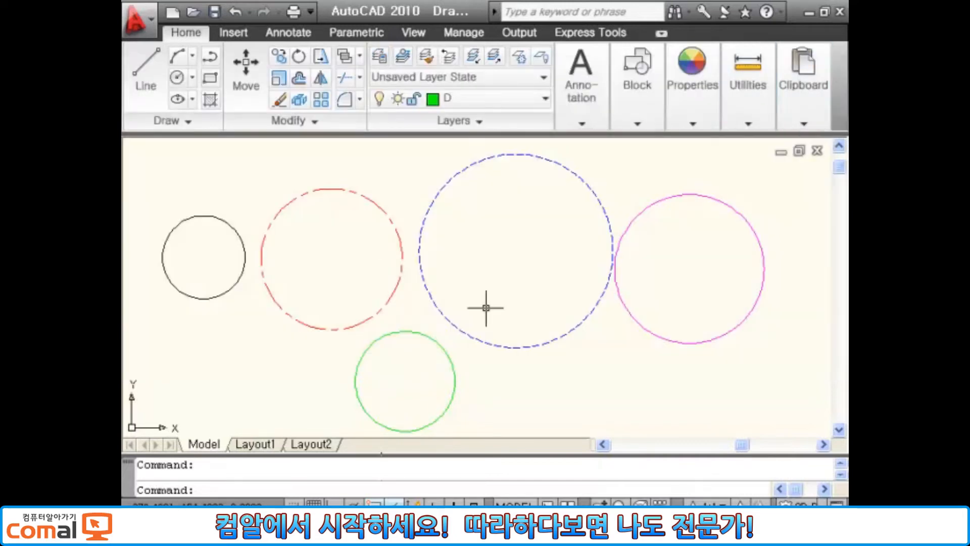
Make layer 0 current and draw a circle of about 96.5 radius to the right of the magenta circle and a similar one below the magenta circle.
scroll(526, 349, down, 2)
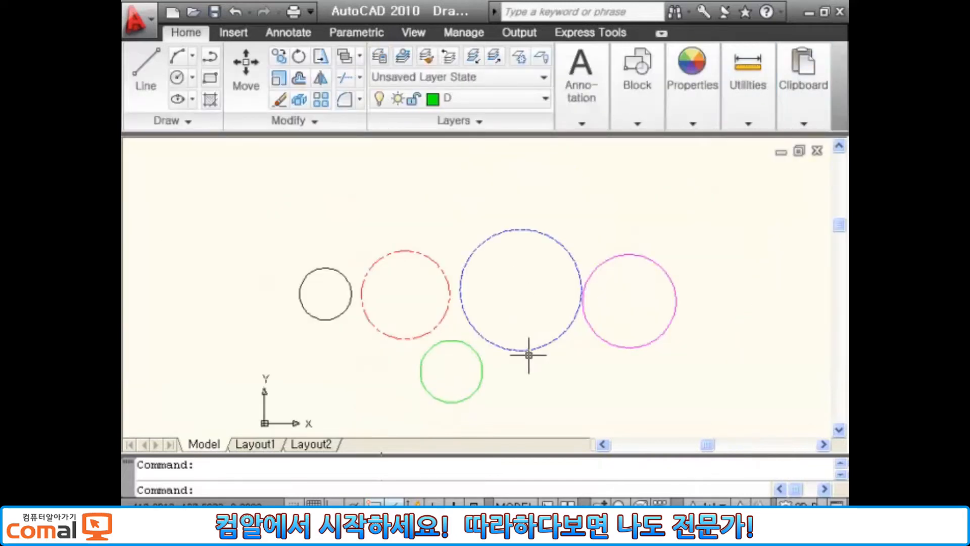
middle_drag(510, 316, 395, 254)
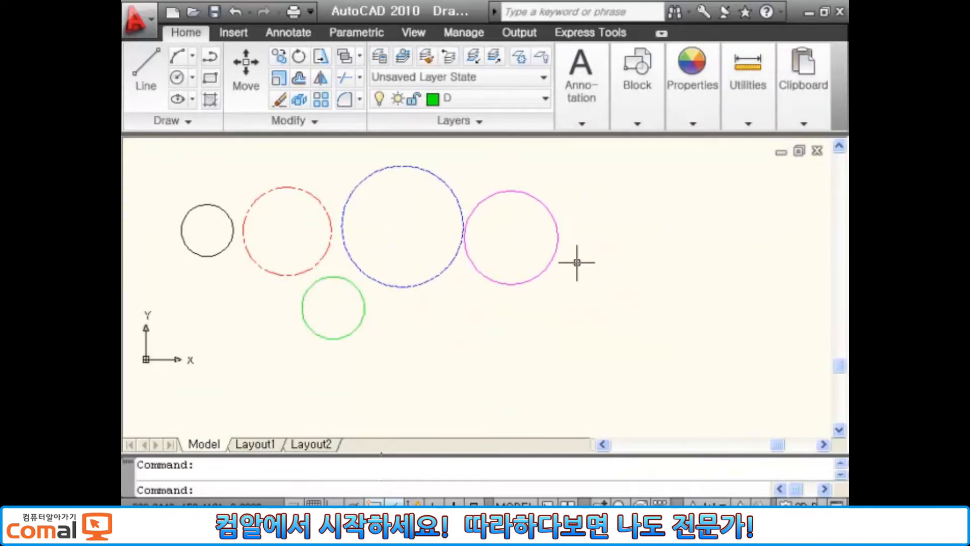
click(546, 99)
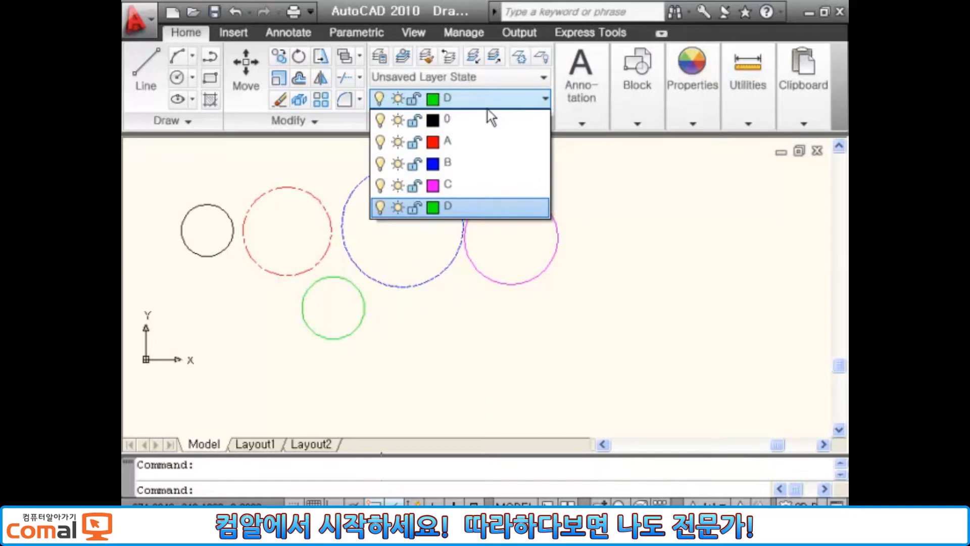
click(453, 120)
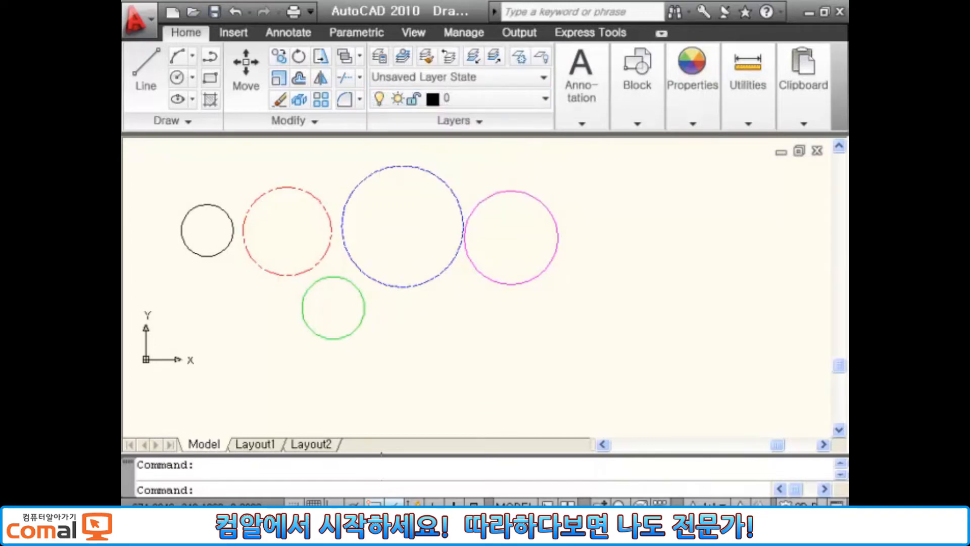
key(space)
click(630, 245)
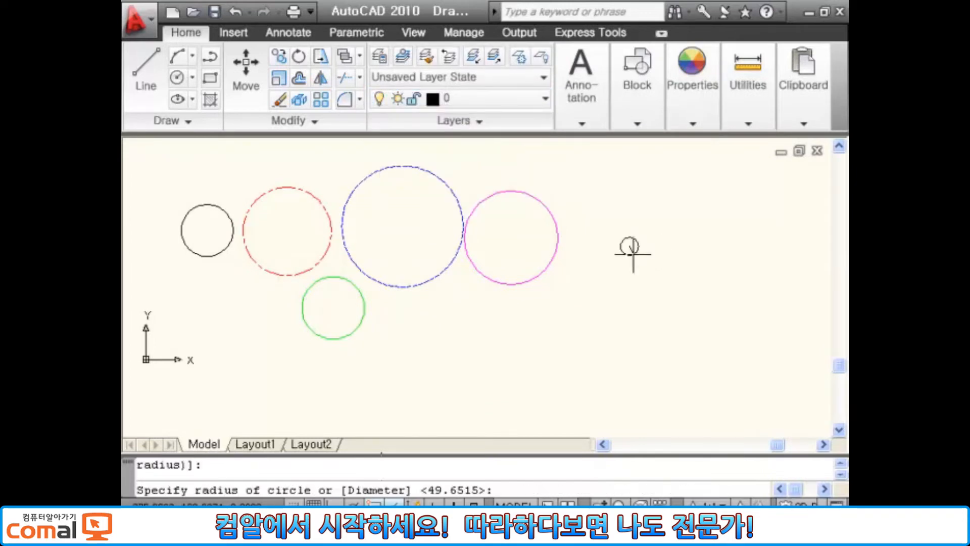
click(599, 298)
click(485, 344)
click(521, 393)
Draw a circle of about 95 radius overlapping the lower edge of the upper-right black circle, and a smaller circle to the right of both.
key(space)
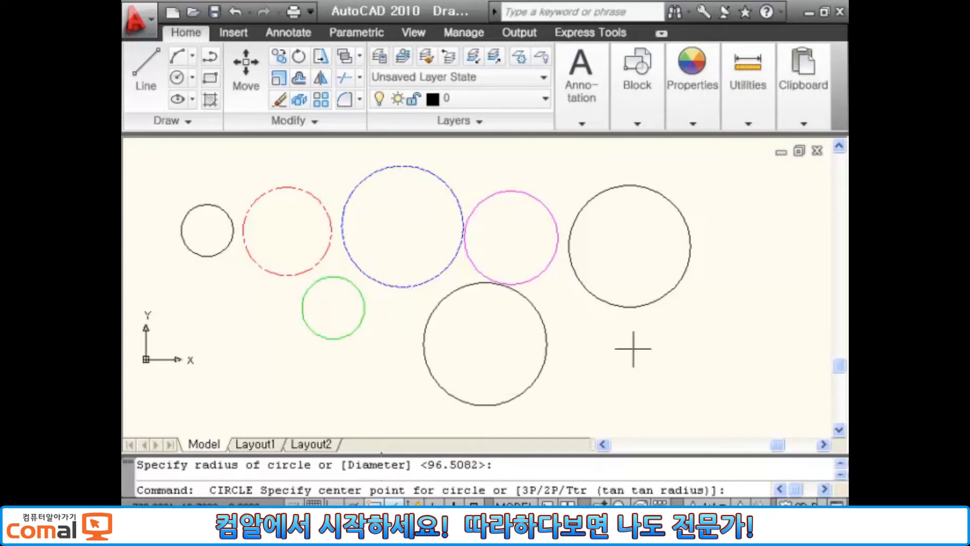
click(633, 348)
click(663, 400)
key(space)
click(742, 271)
click(751, 320)
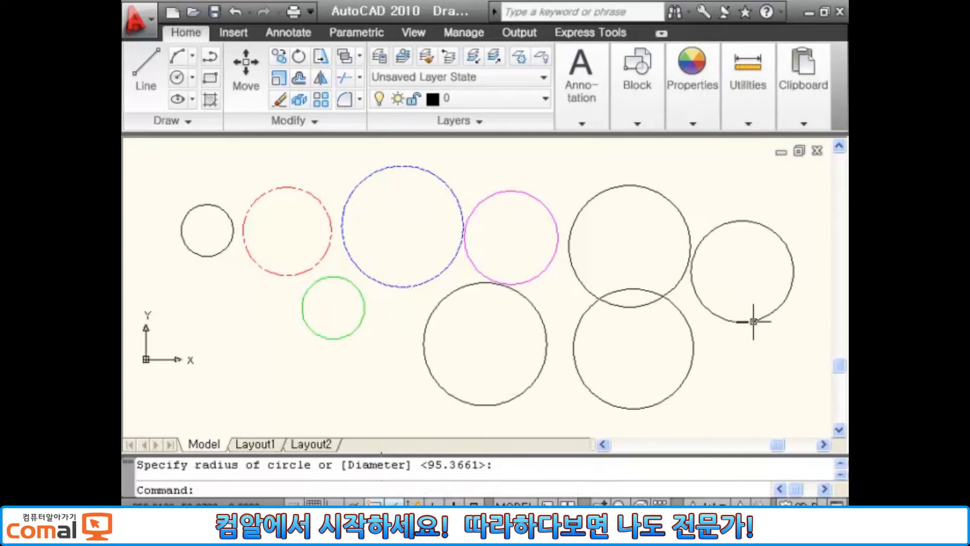
key(Escape)
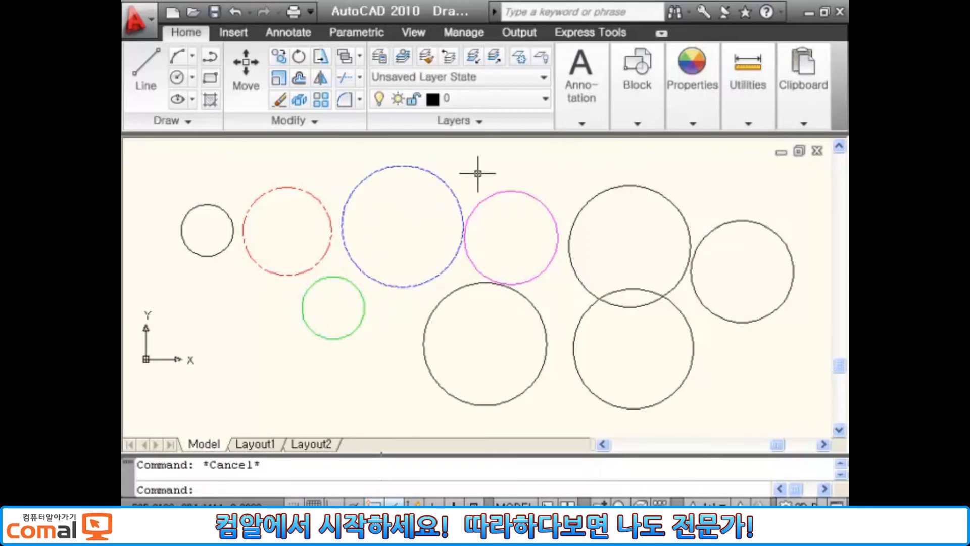
Use Match Properties to copy the blue dashed circle's properties to the upper-right black circle and the rightmost circle.
mouse_move(450, 192)
text(MA)
key(Return)
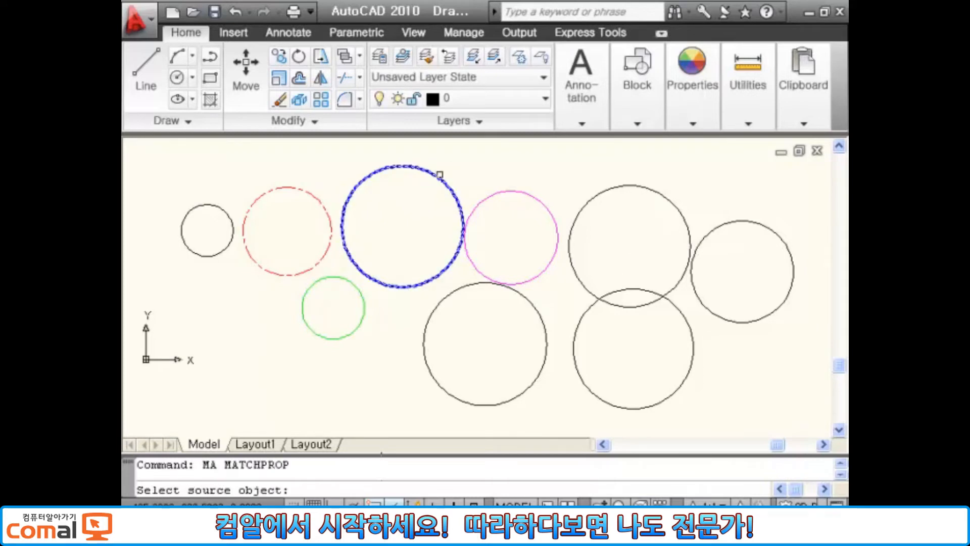
click(439, 174)
click(674, 175)
click(641, 207)
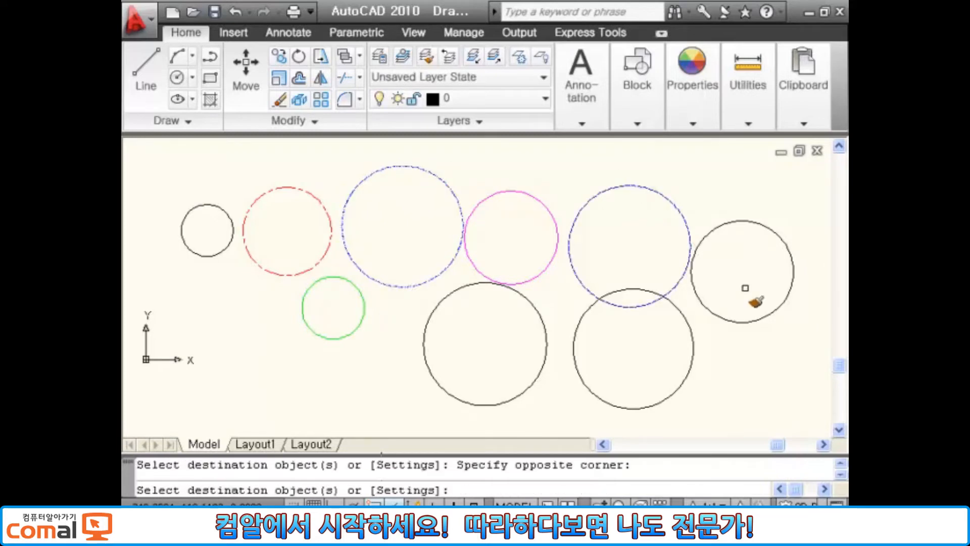
click(713, 332)
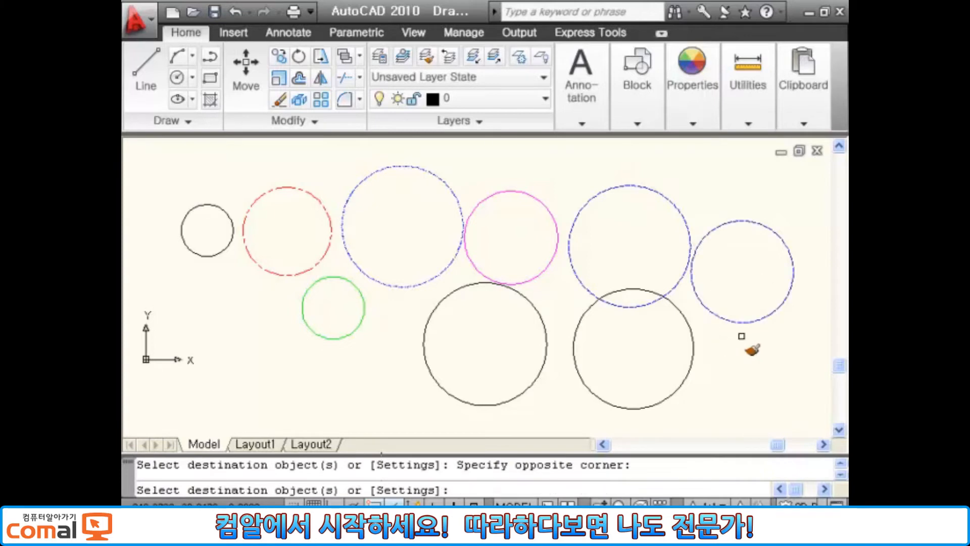
key(Escape)
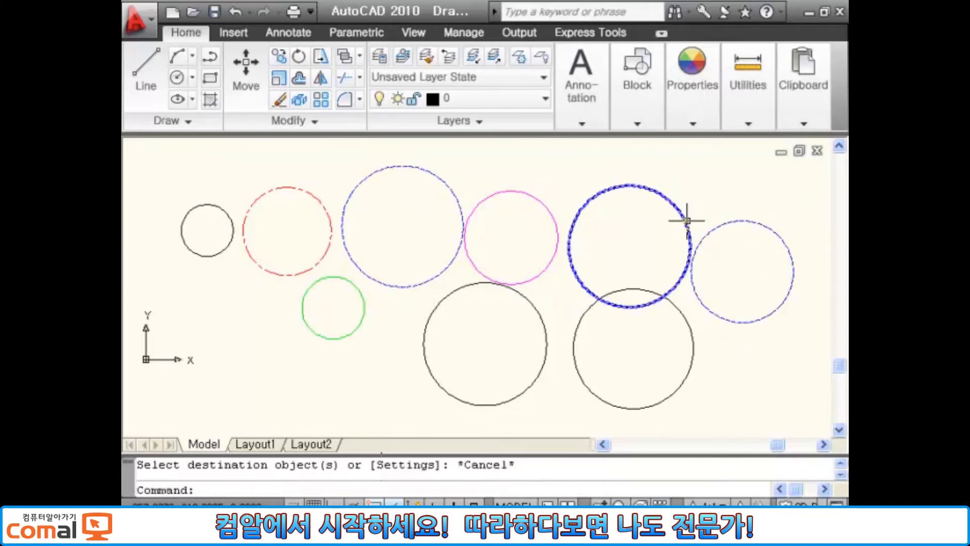
Use Match Properties to copy the magenta circle's properties to the lower-left black circle and the large blue circle at the upper right.
mouse_move(687, 221)
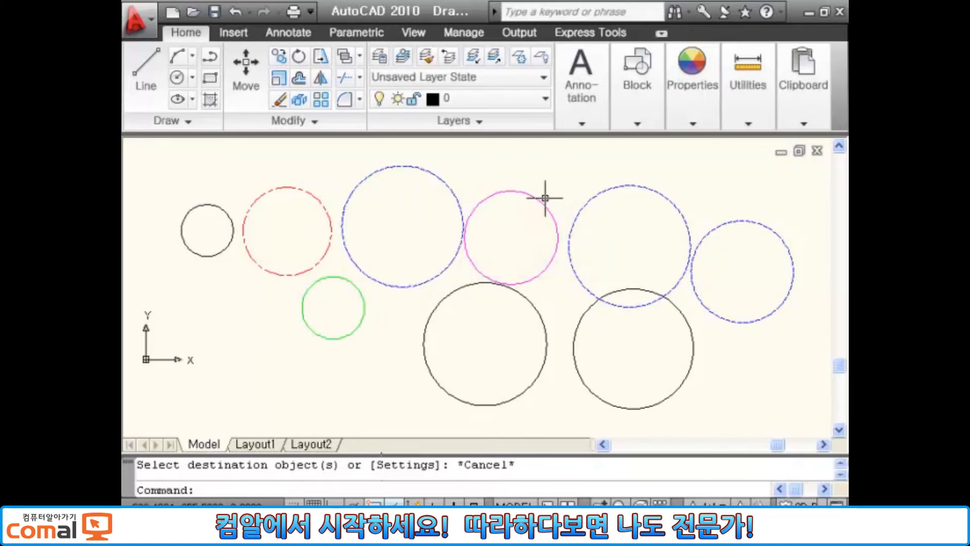
key(Return)
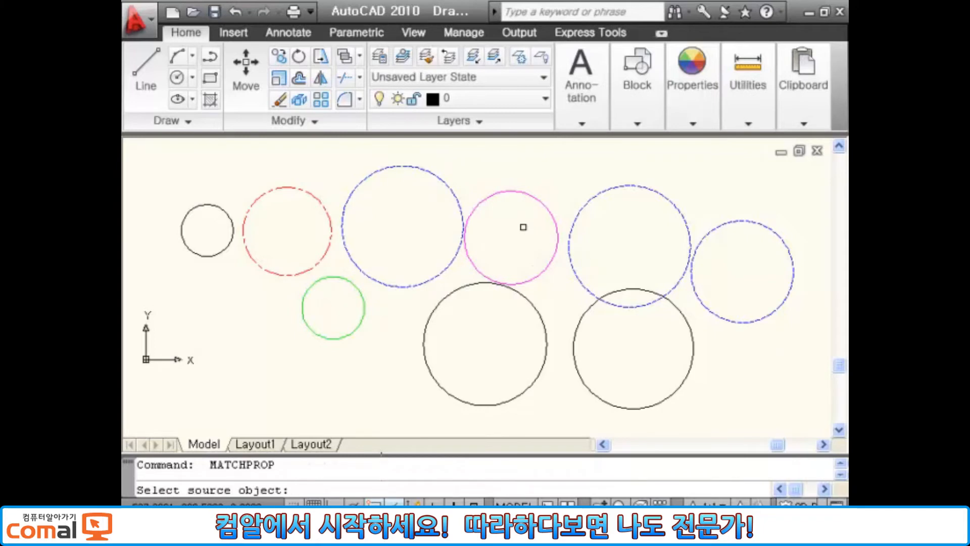
click(536, 198)
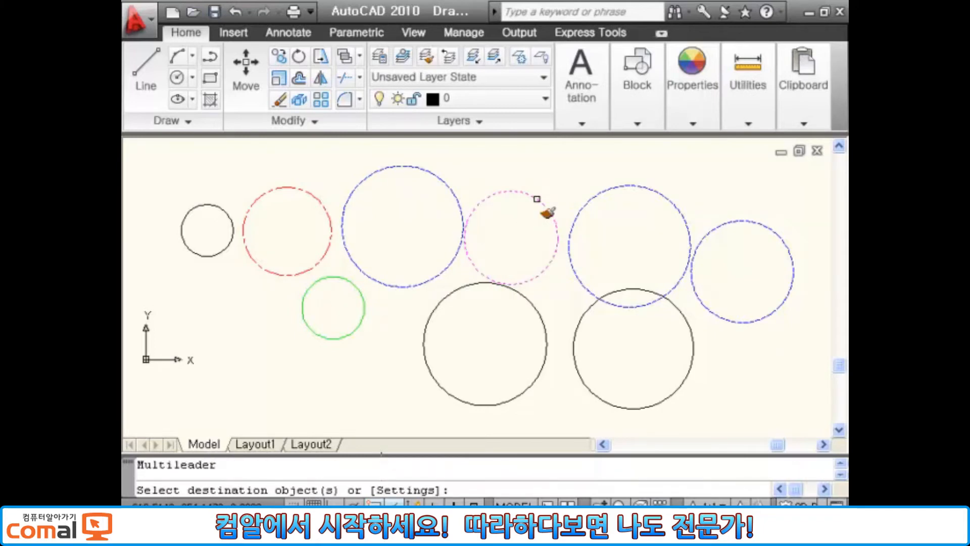
click(550, 305)
click(523, 326)
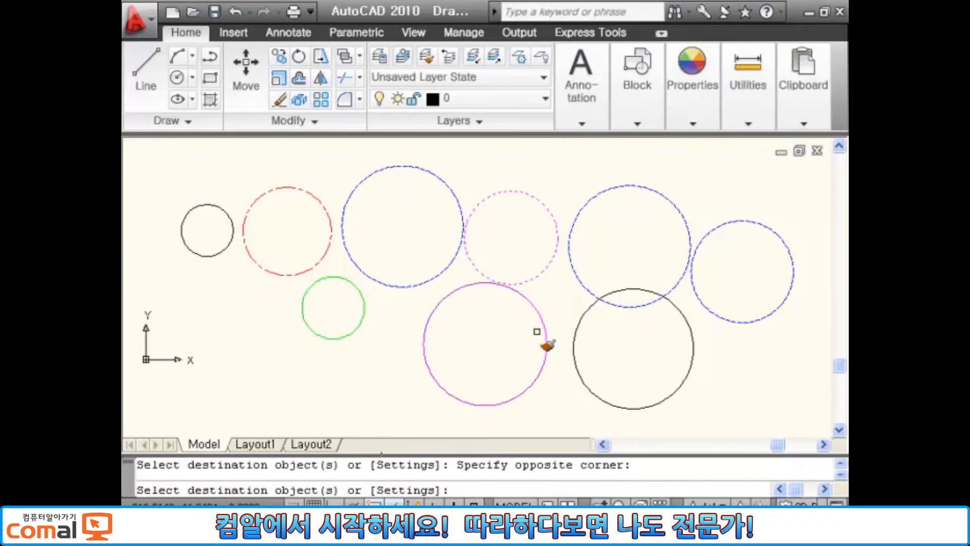
click(632, 196)
click(611, 172)
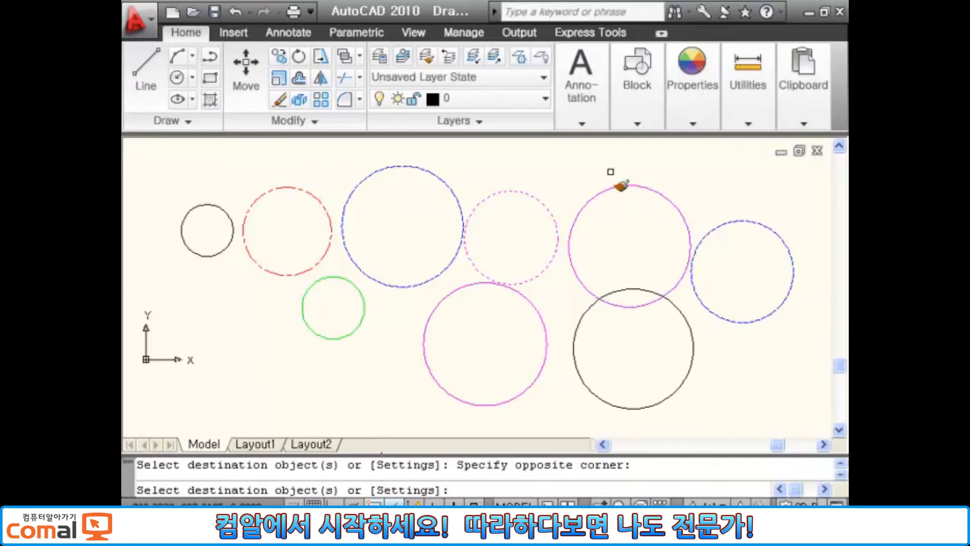
key(Escape)
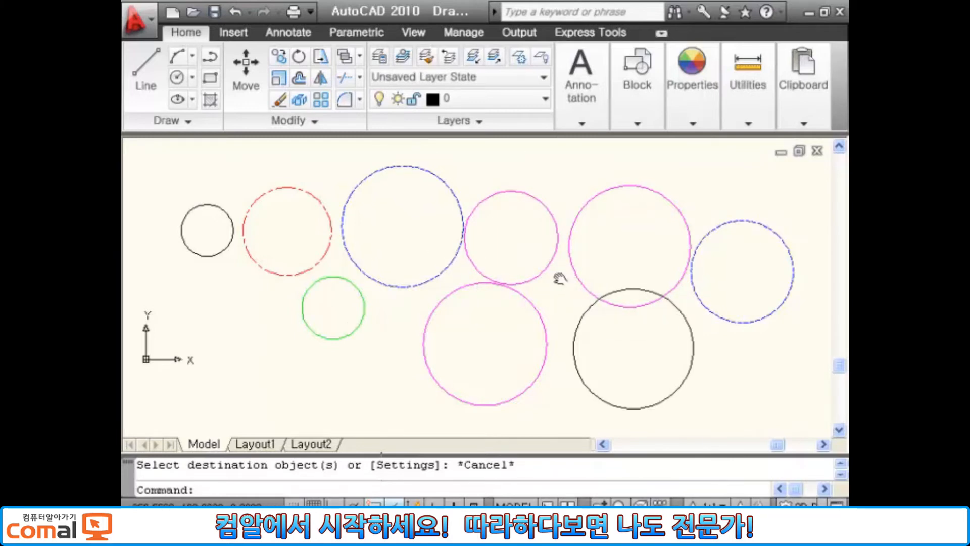
Try twice to turn off the current layer 0, dismissing the Current Layer Off prompt each time.
middle_drag(559, 277, 558, 273)
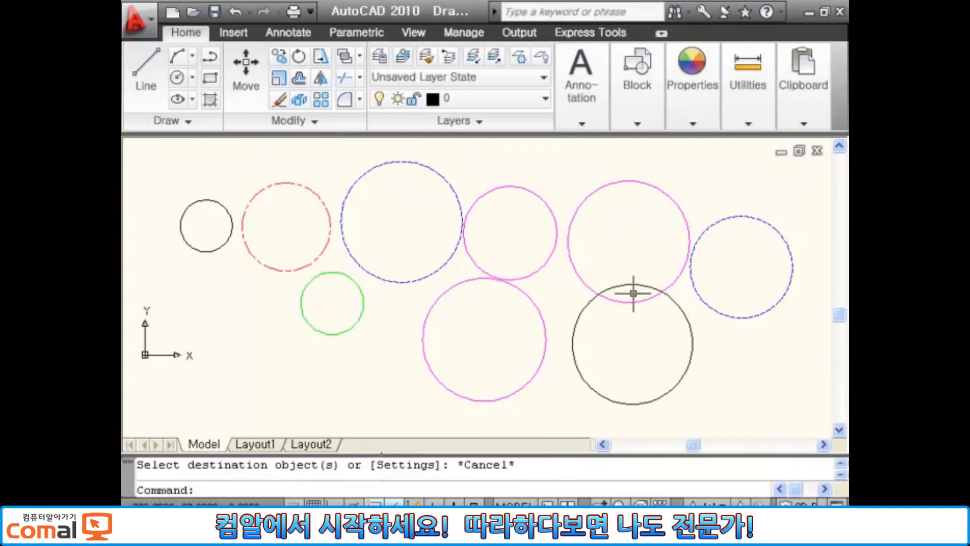
click(545, 99)
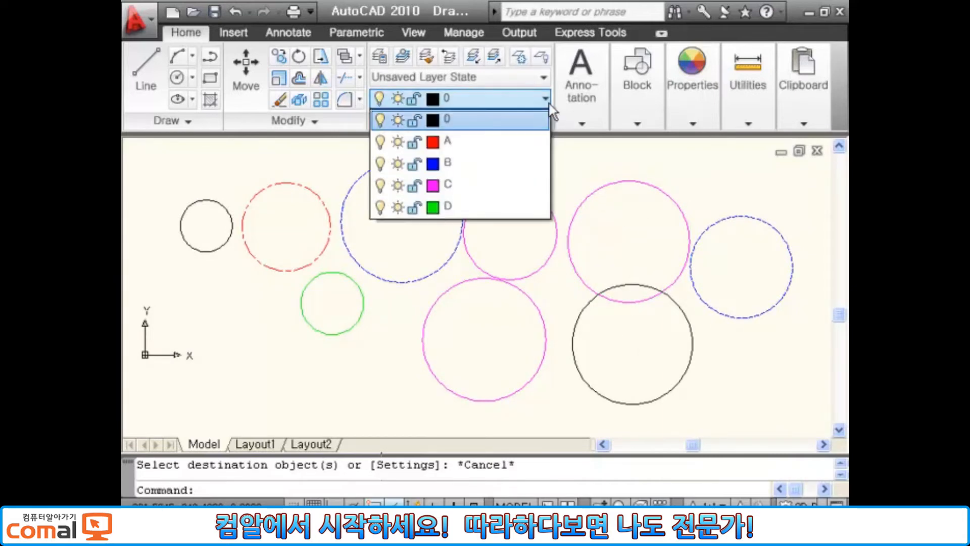
click(380, 120)
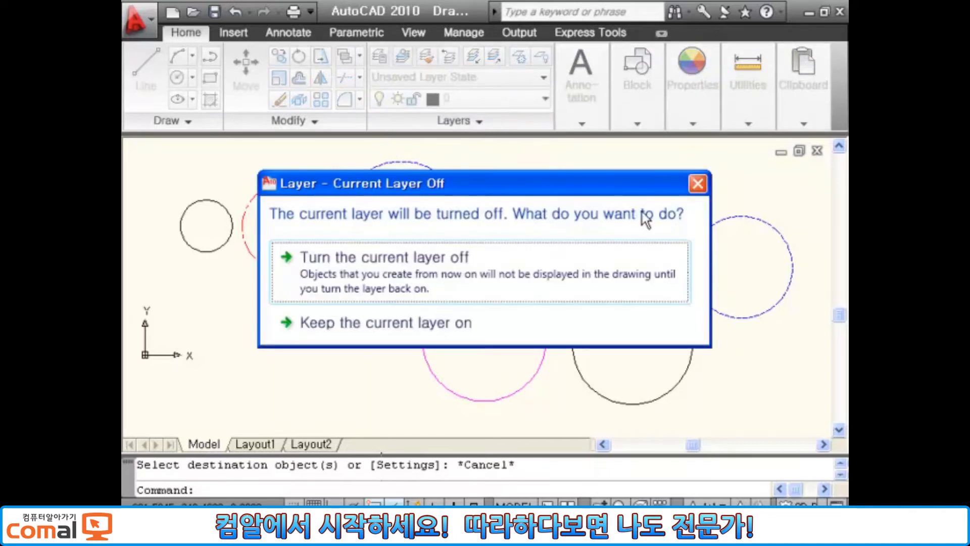
click(696, 183)
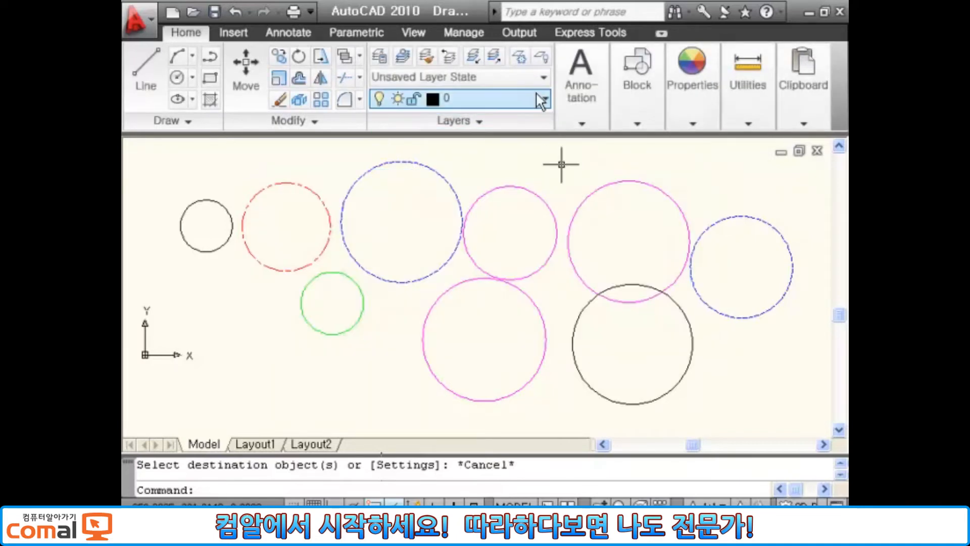
click(410, 102)
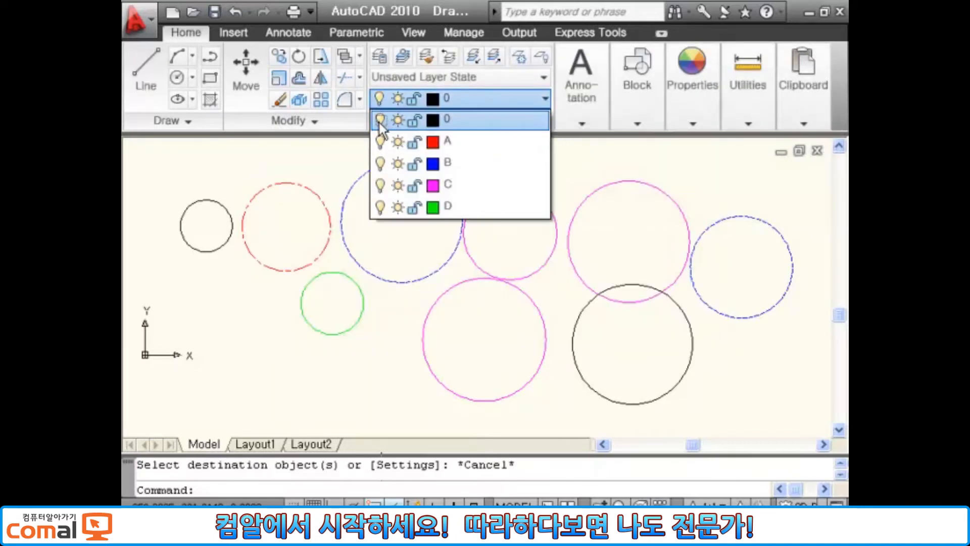
click(380, 122)
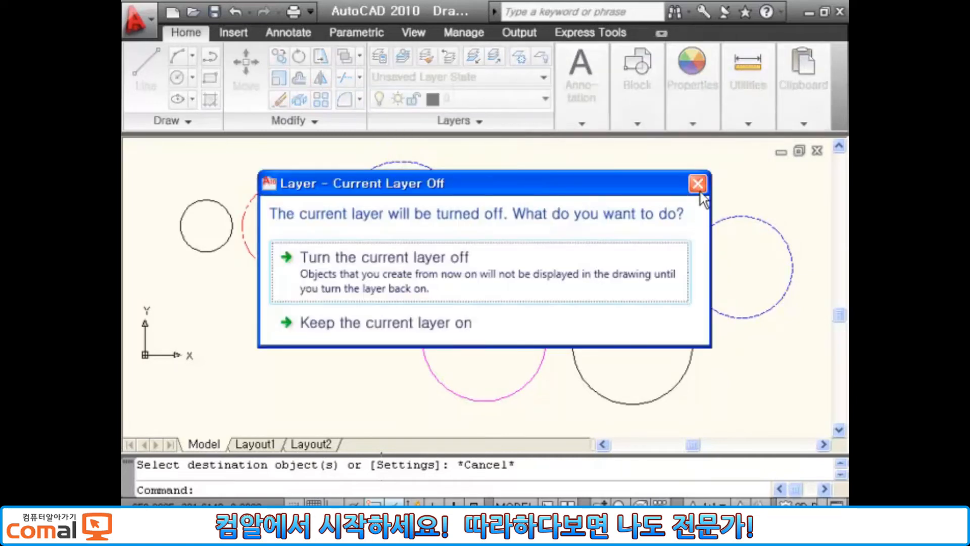
click(699, 190)
Turn off layers A, B, C and D, leaving only layer 0 on.
click(539, 97)
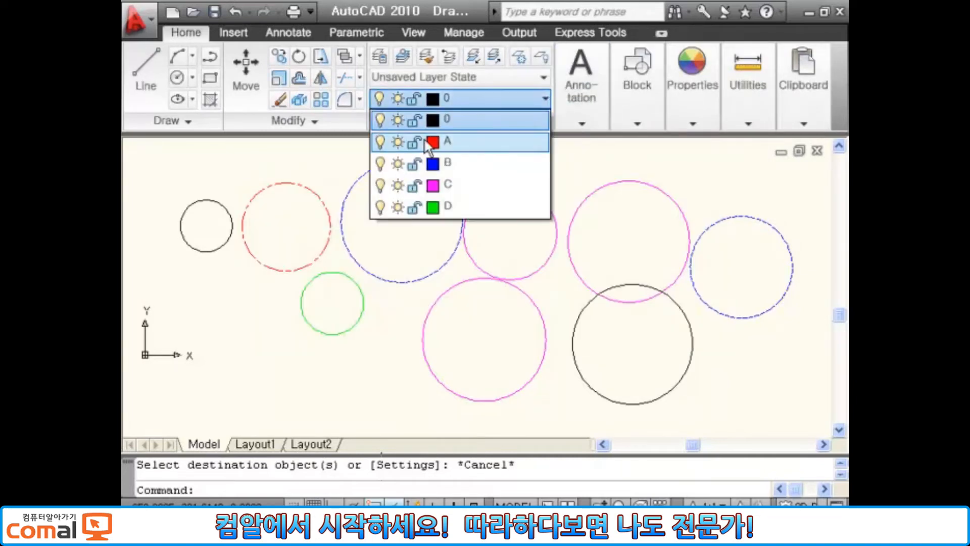
click(380, 142)
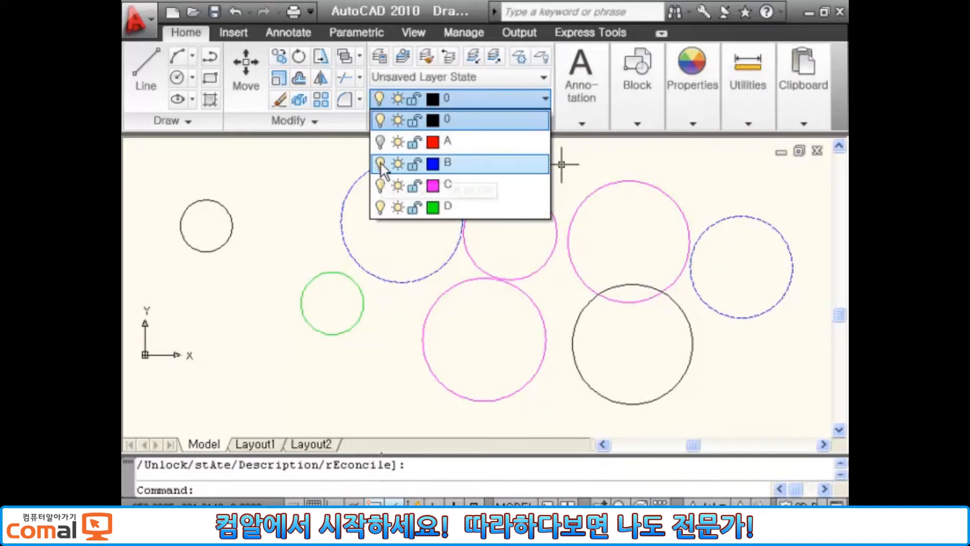
click(380, 163)
click(380, 185)
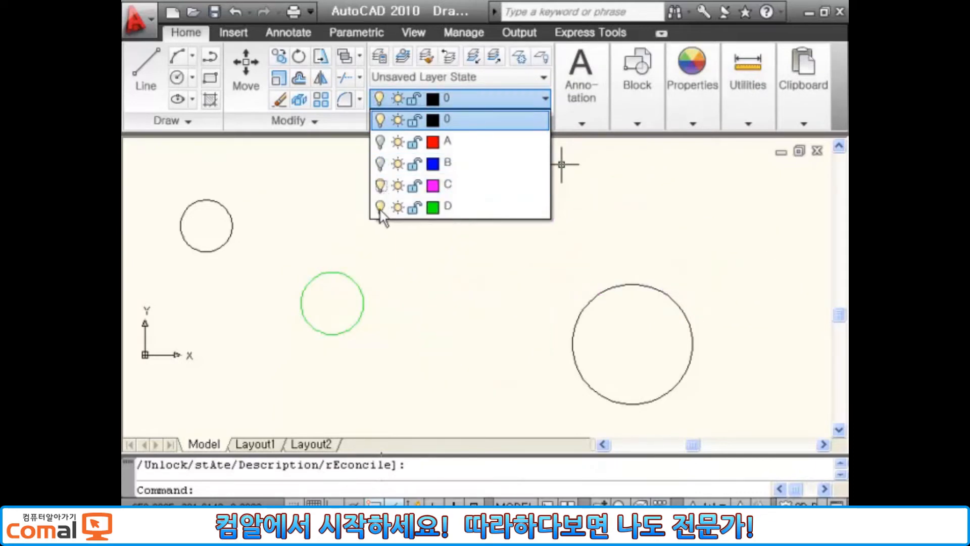
click(380, 207)
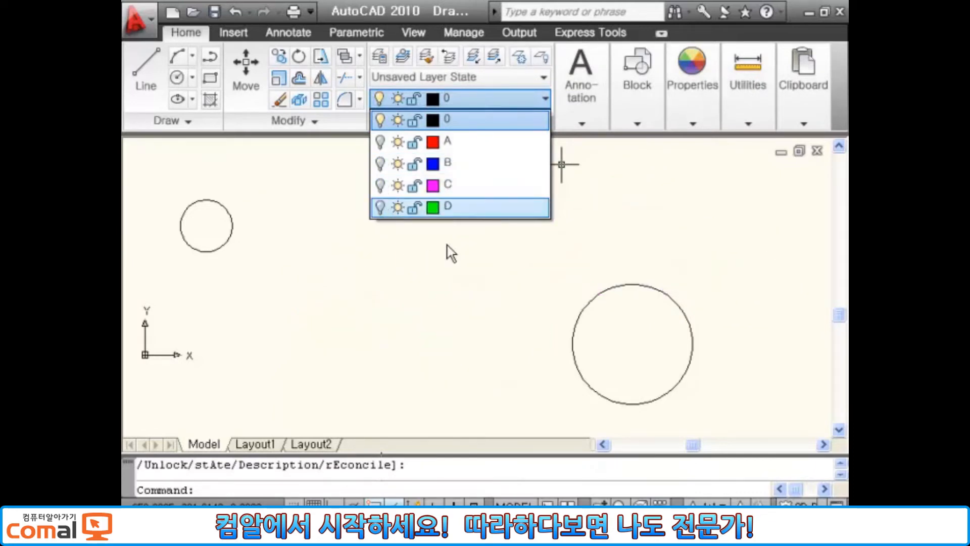
click(486, 265)
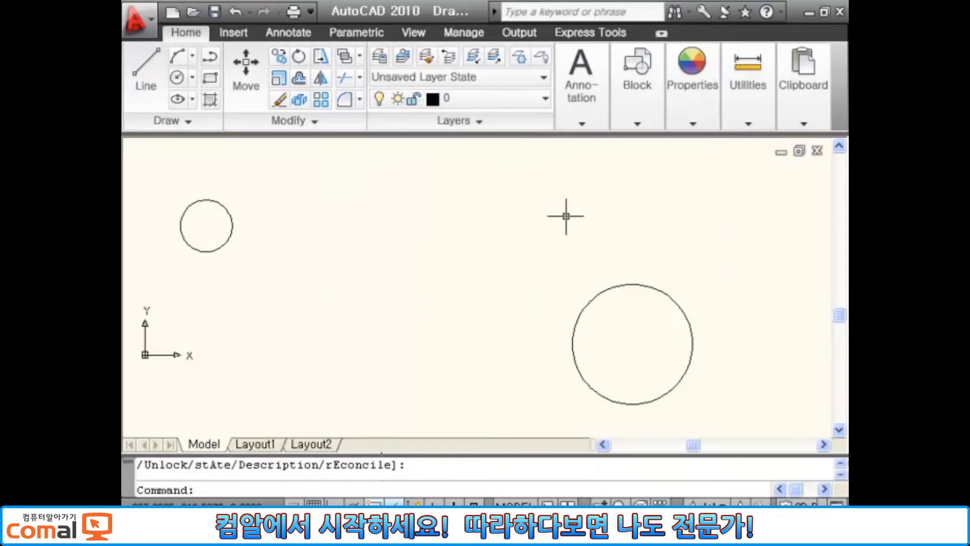
Start Erase, select every object with the ALL option, and cancel the command without erasing.
key(Return)
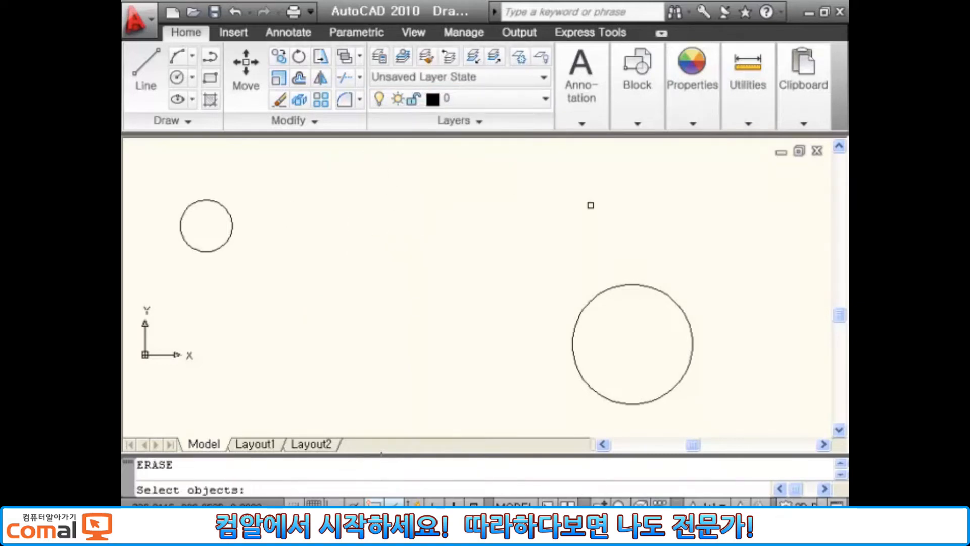
text(ALL)
key(Return)
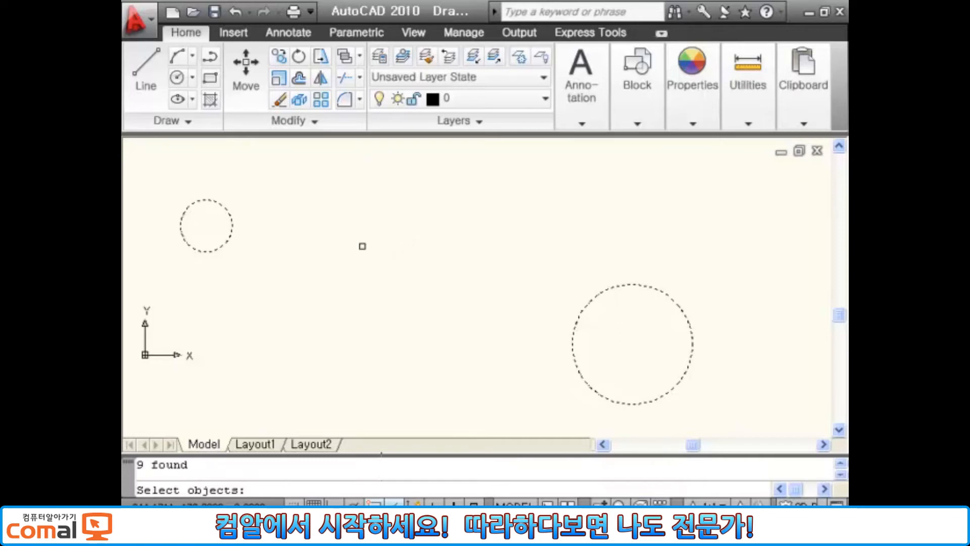
click(519, 170)
click(522, 167)
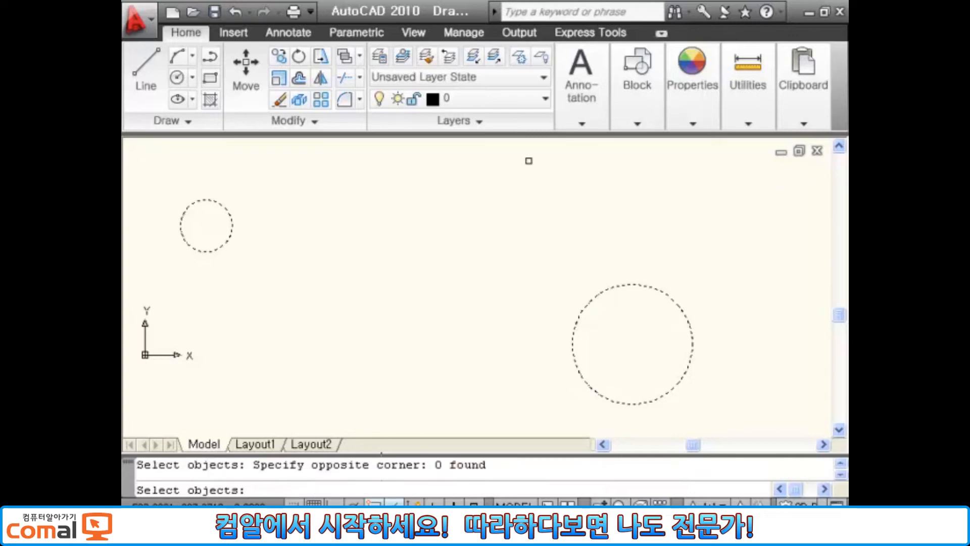
key(Escape)
key(Escape)
Try to pick the hidden circles for Erase with crossing windows, select all objects again, and cancel the command.
key(Return)
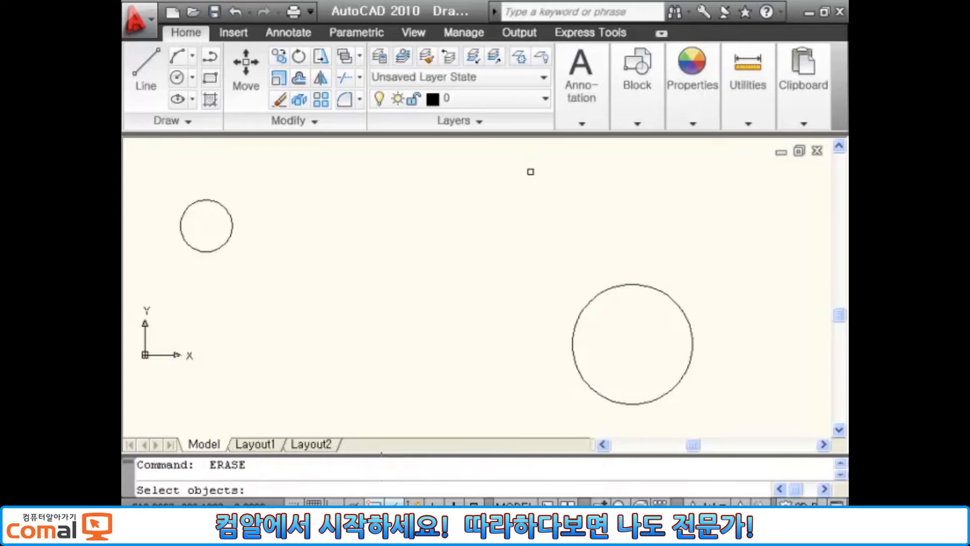
click(533, 164)
click(312, 424)
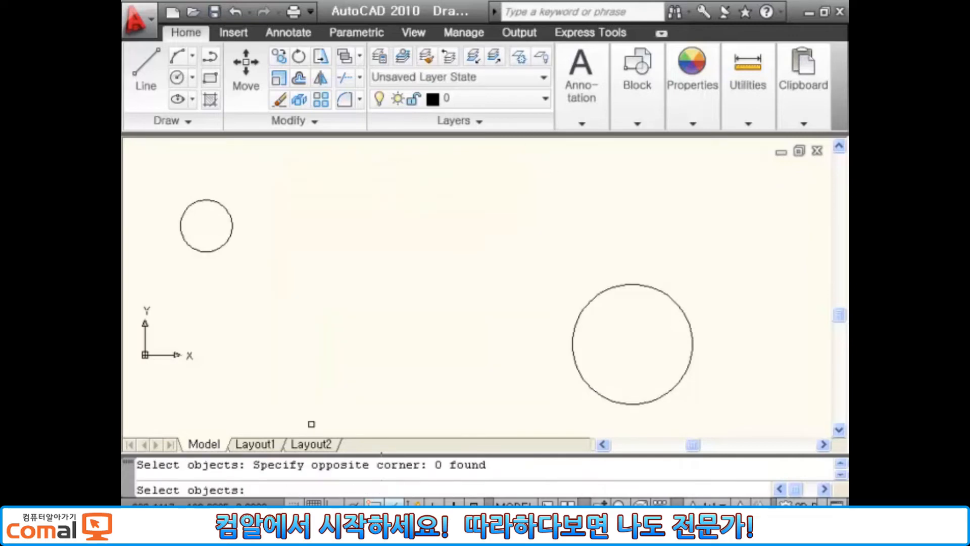
click(605, 154)
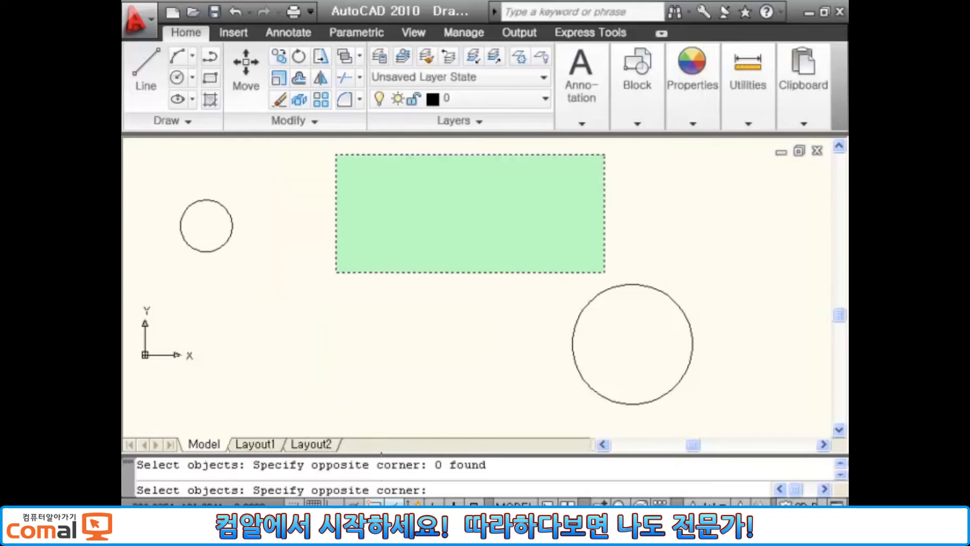
click(326, 275)
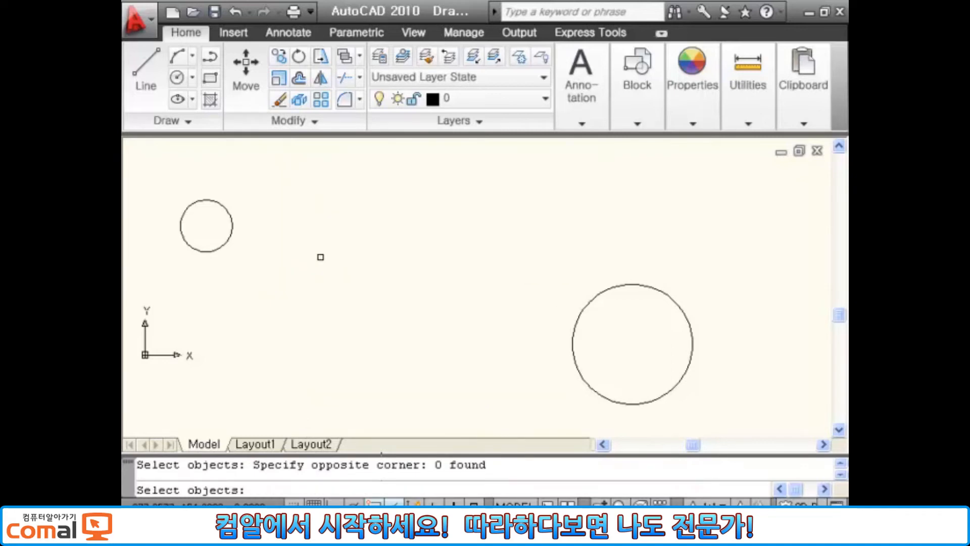
key(Return)
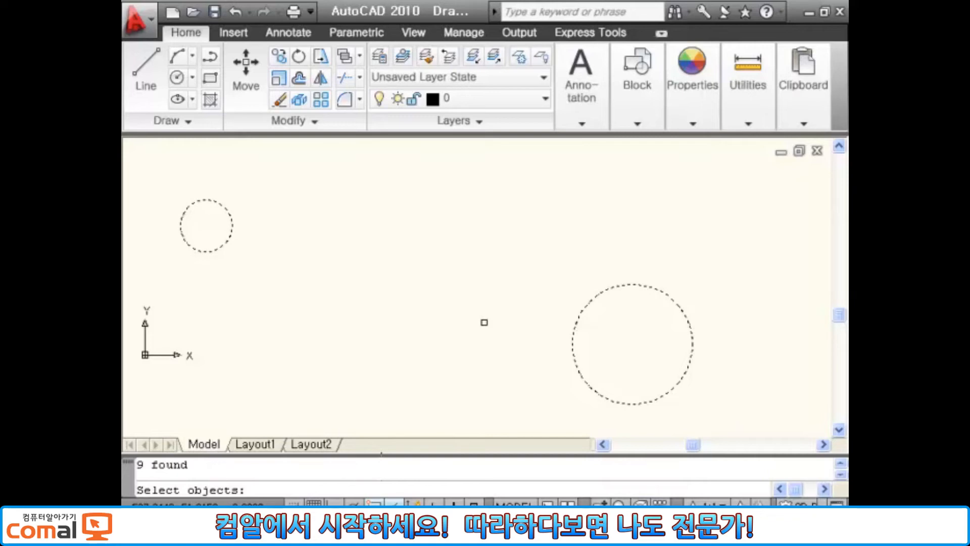
key(Escape)
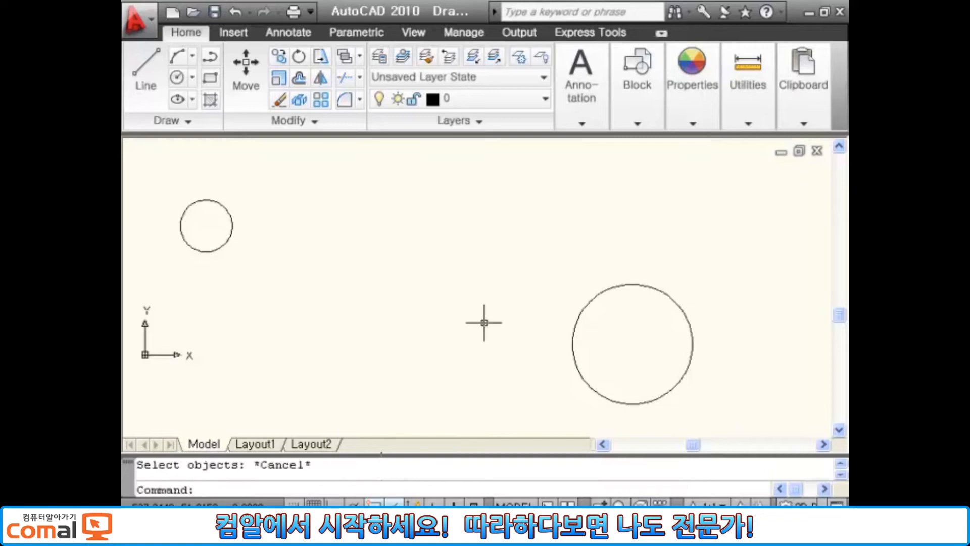
Turn layers A, B, C and D back on.
click(545, 100)
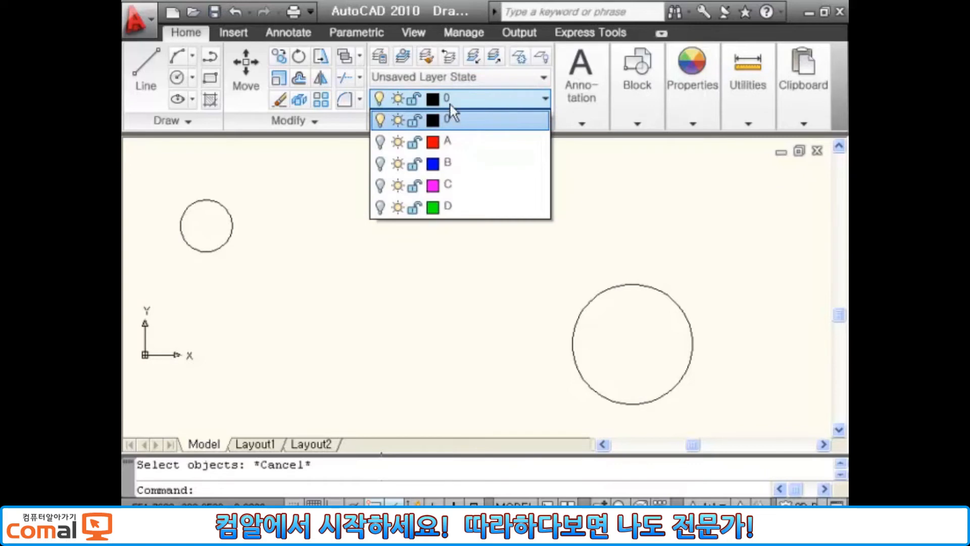
click(379, 143)
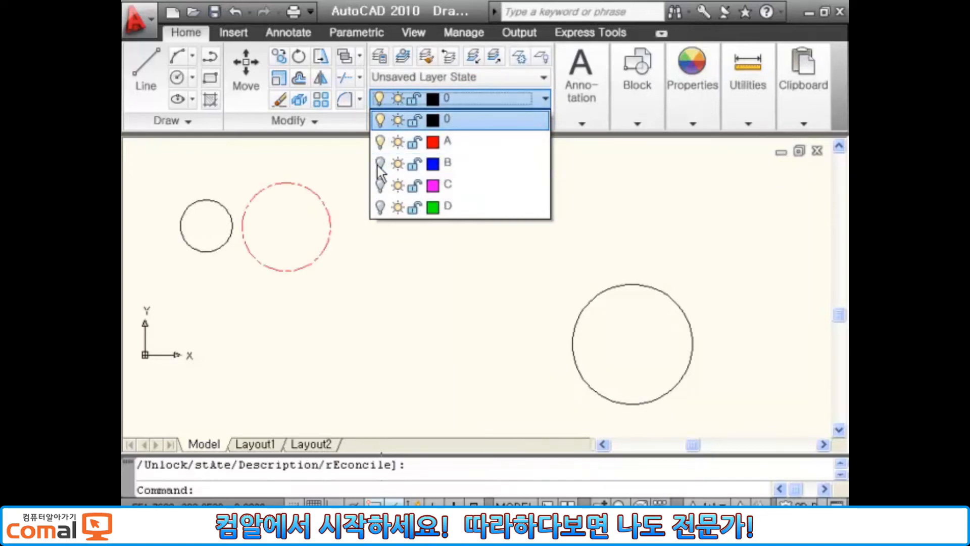
click(380, 163)
click(380, 186)
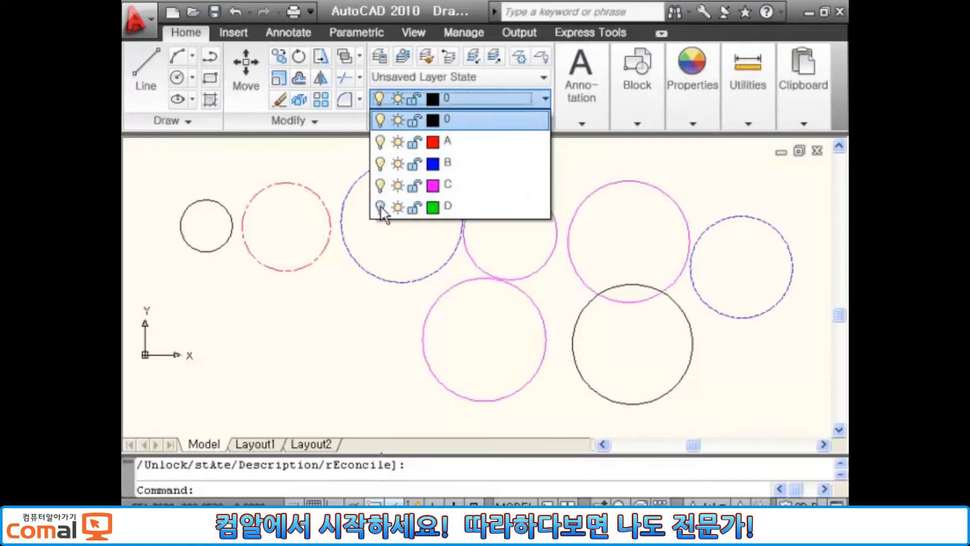
click(379, 207)
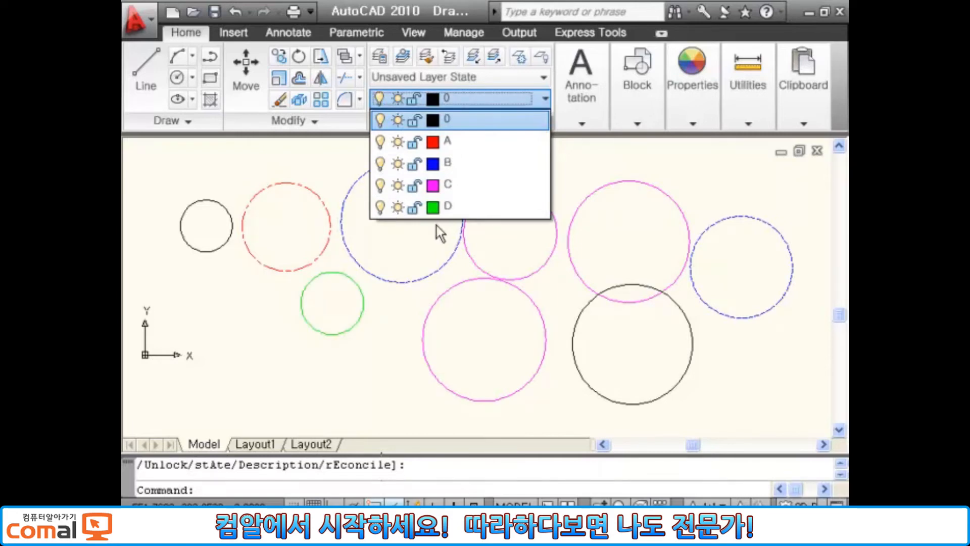
Freeze layers A, B, C and D, leaving layer 0 thawed.
click(399, 141)
click(399, 163)
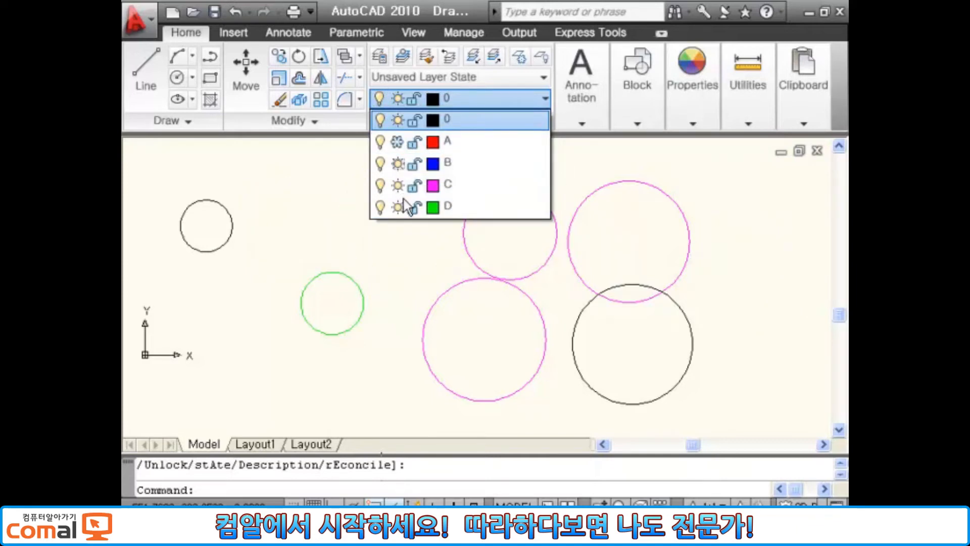
click(399, 185)
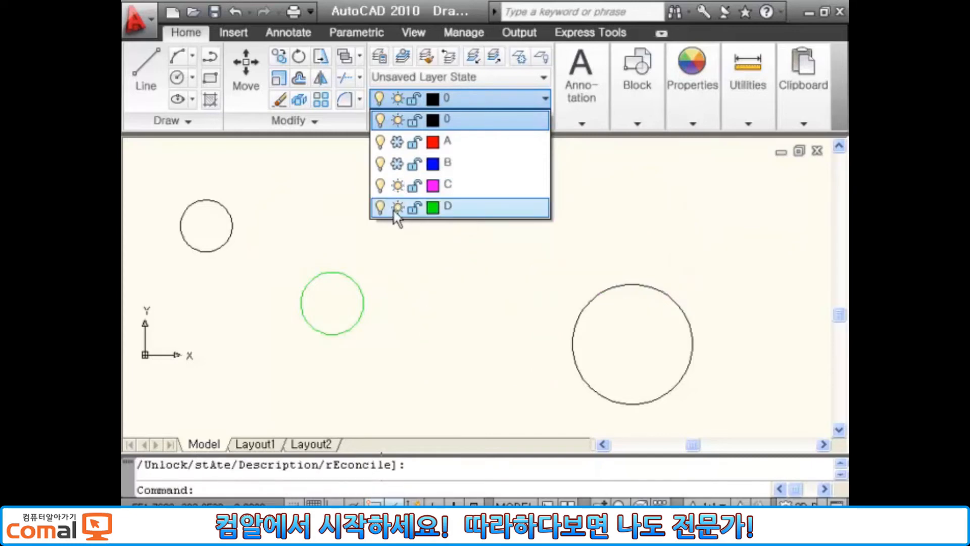
click(398, 207)
click(419, 255)
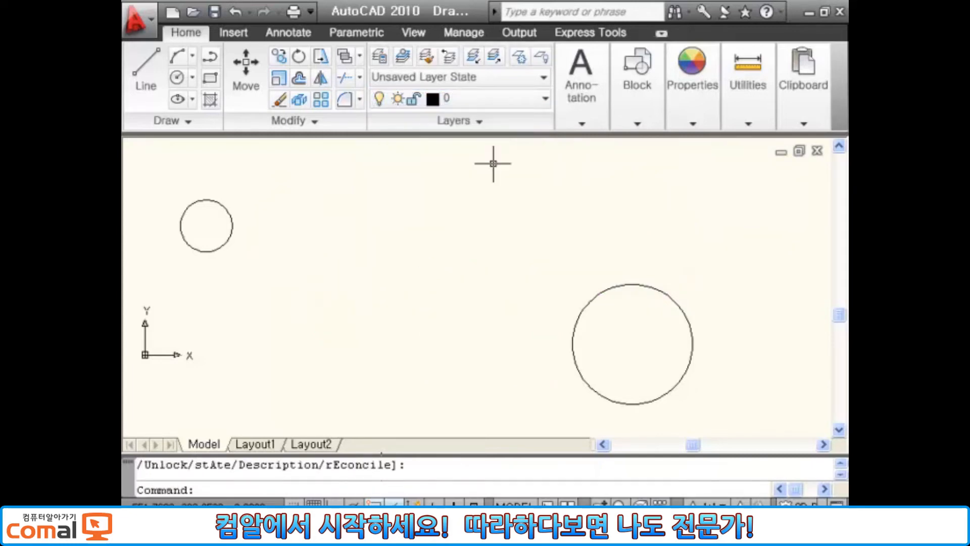
Erase every object on the thawed layer using the ALL selection while layers A to D are frozen.
text(E)
key(Return)
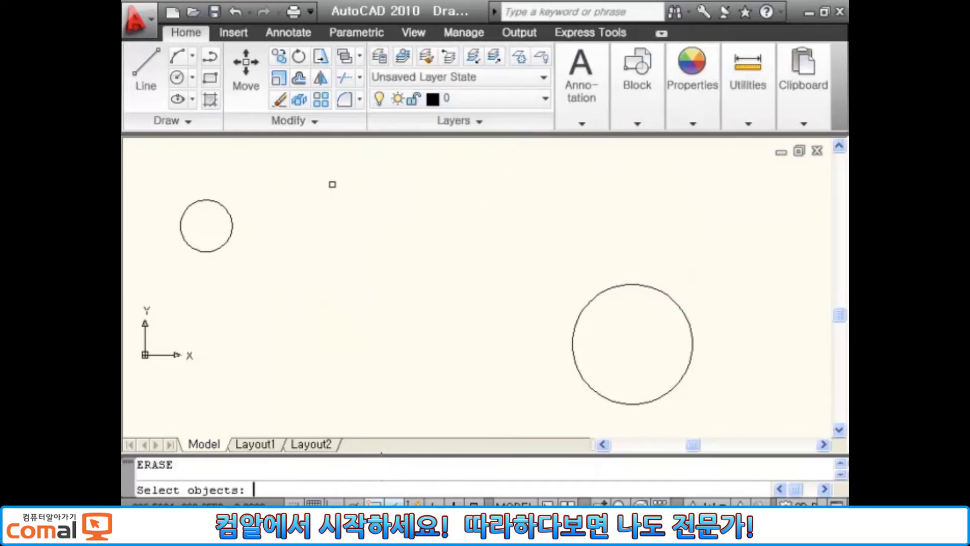
key(Return)
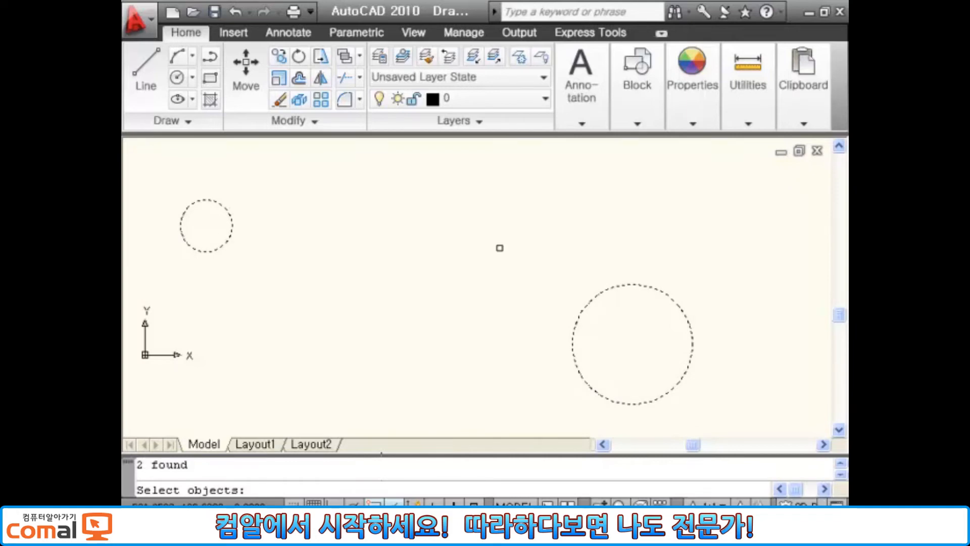
key(Return)
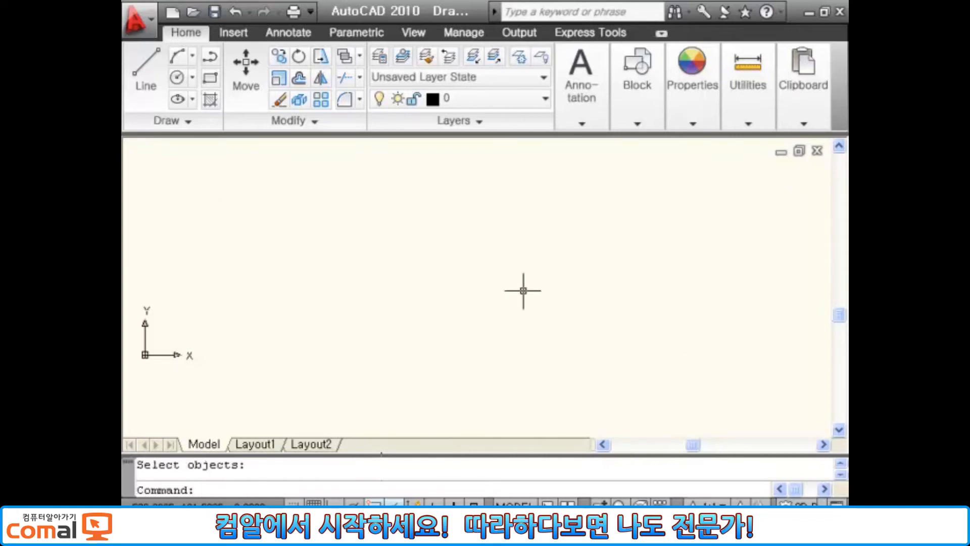
Thaw layers A, B, C and D.
click(546, 100)
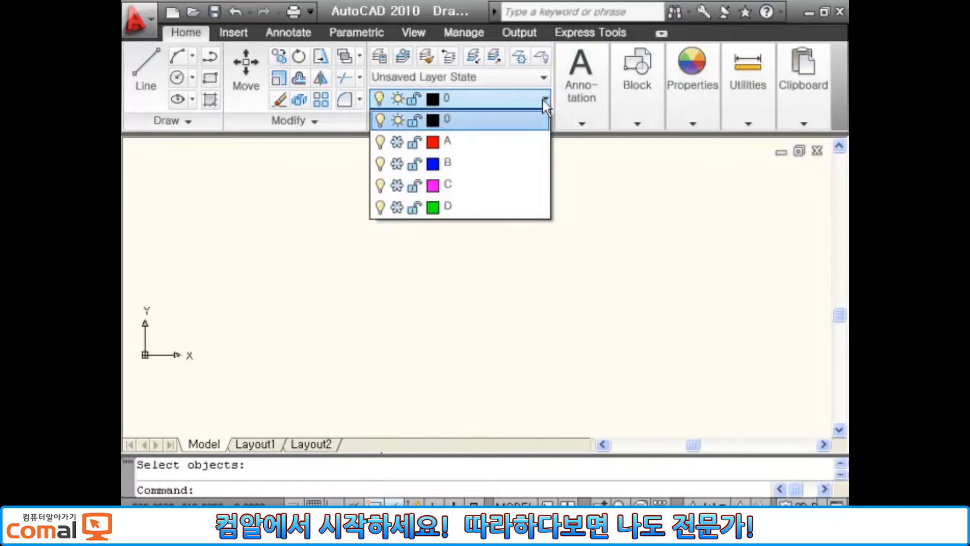
click(397, 164)
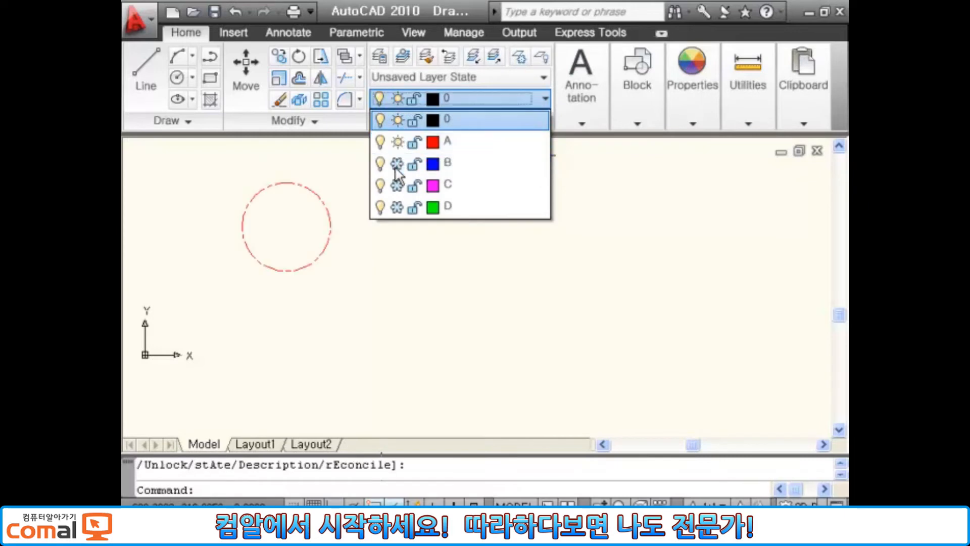
click(398, 165)
click(397, 186)
click(398, 207)
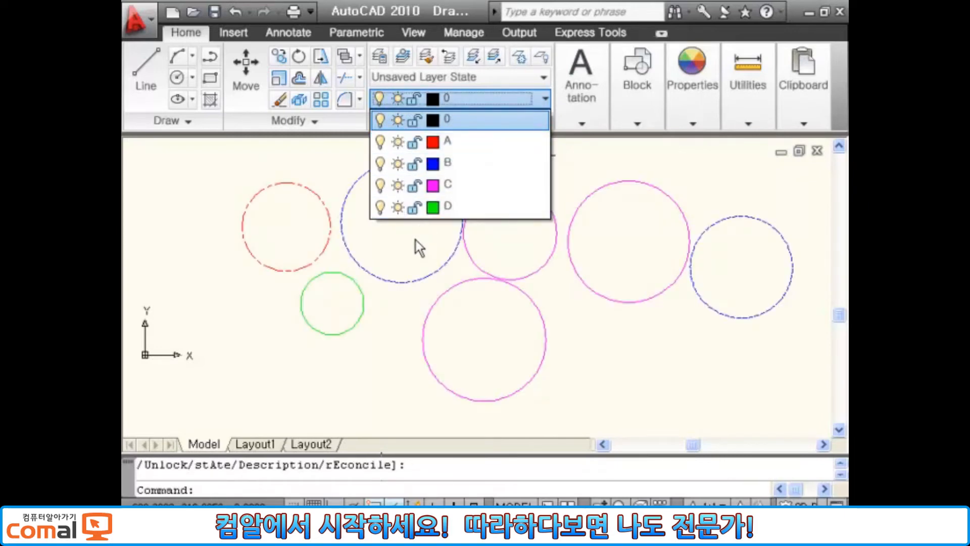
click(416, 241)
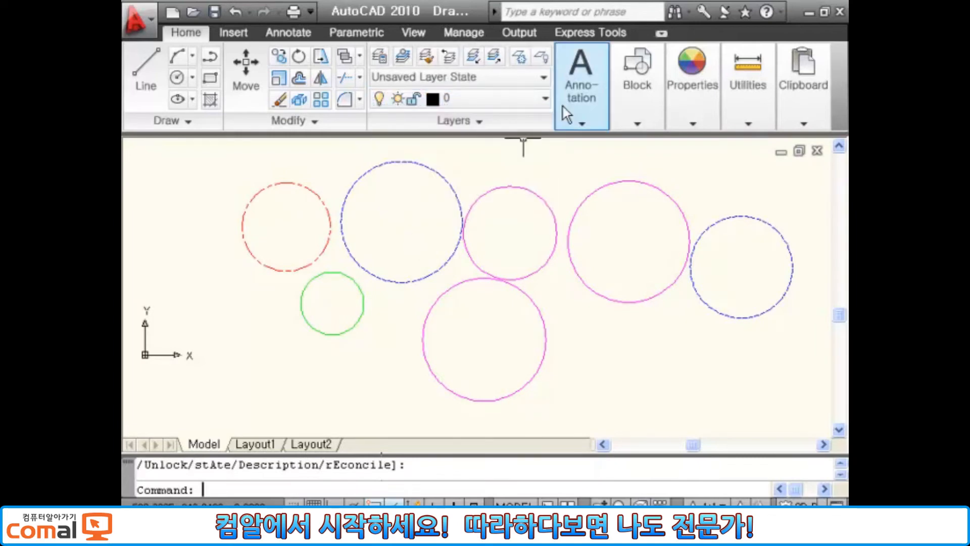
Lock layers A, B, C, D and 0.
click(544, 100)
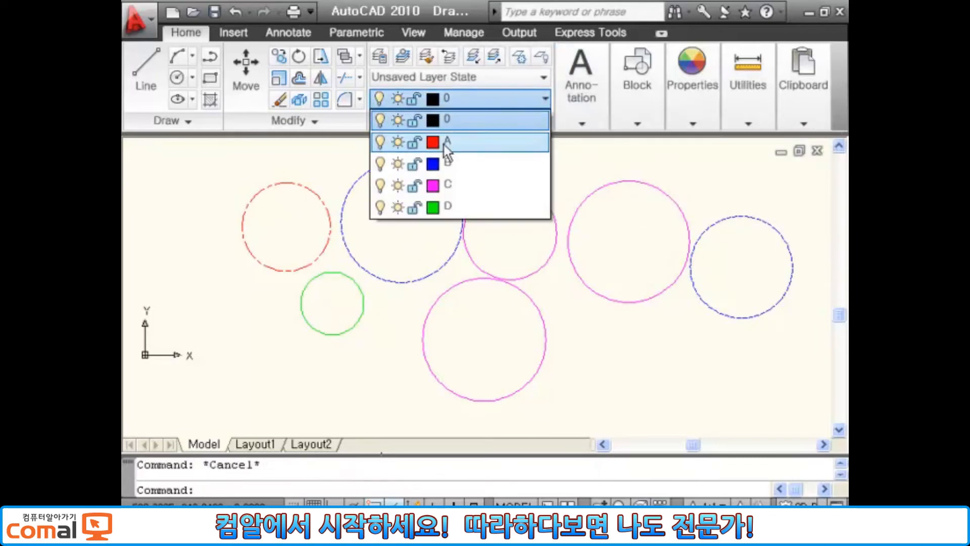
click(413, 143)
click(413, 165)
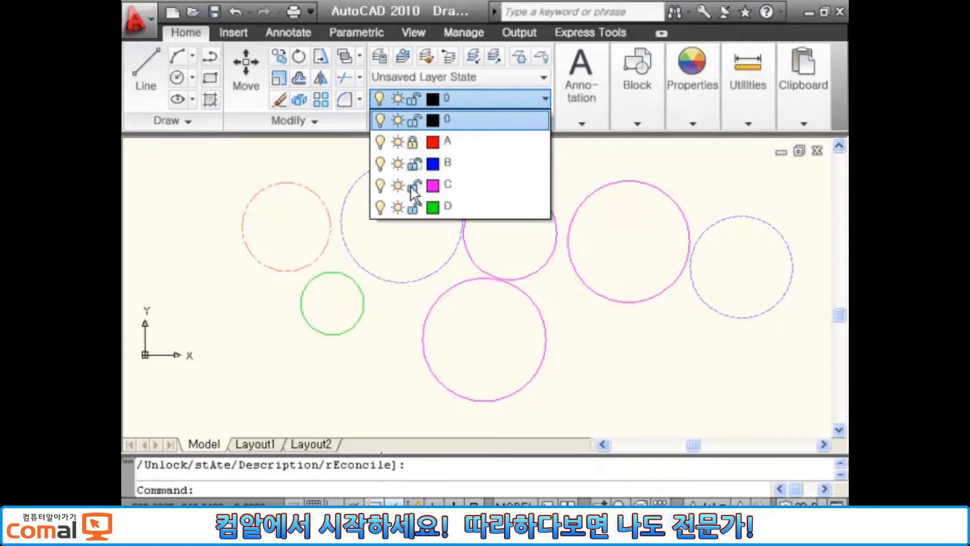
click(413, 186)
click(412, 208)
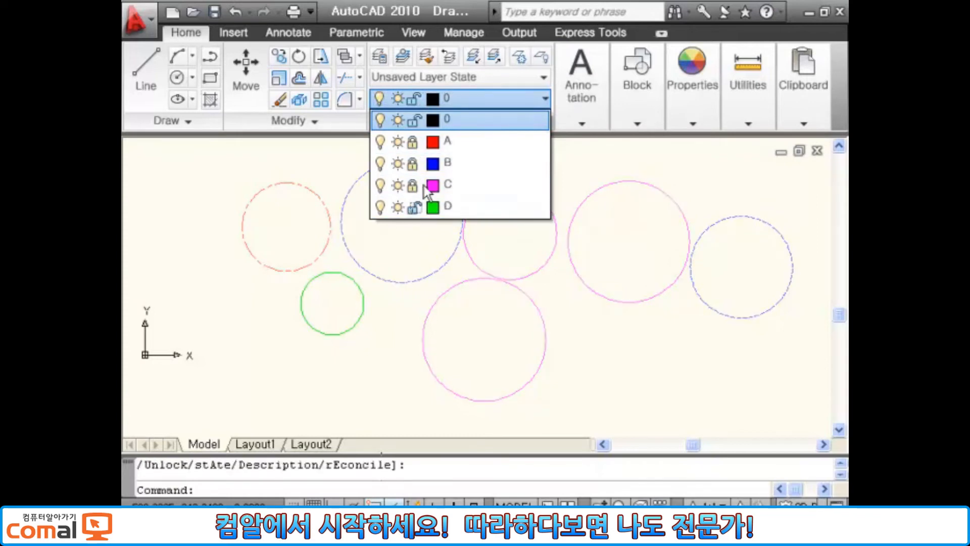
click(414, 120)
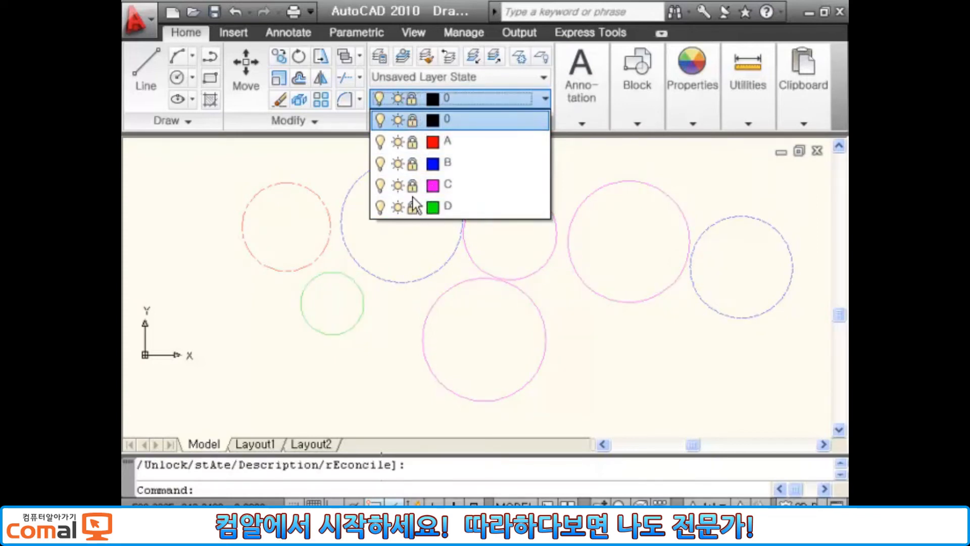
click(404, 256)
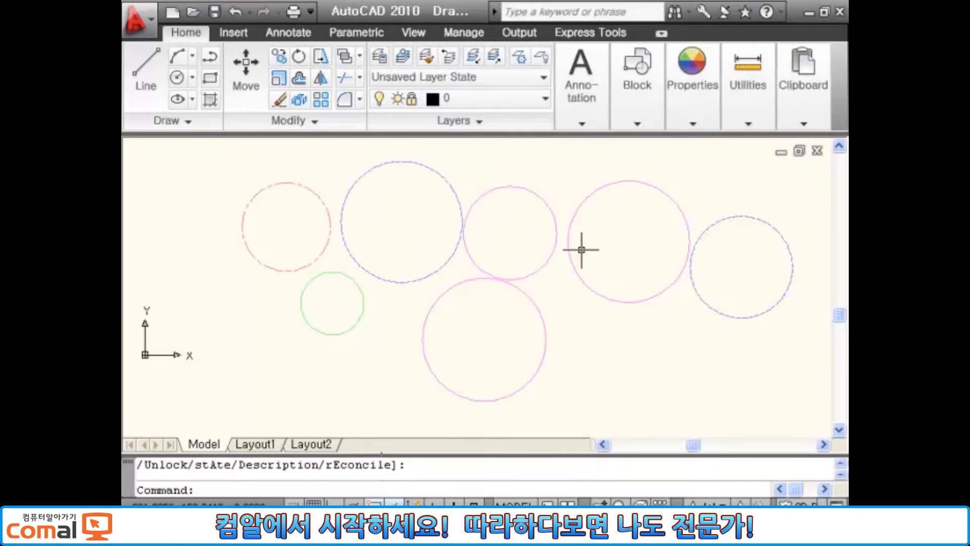
Try to erase the circles on the locked layers with a crossing window, and end the command.
text(E)
key(Return)
click(726, 239)
click(324, 368)
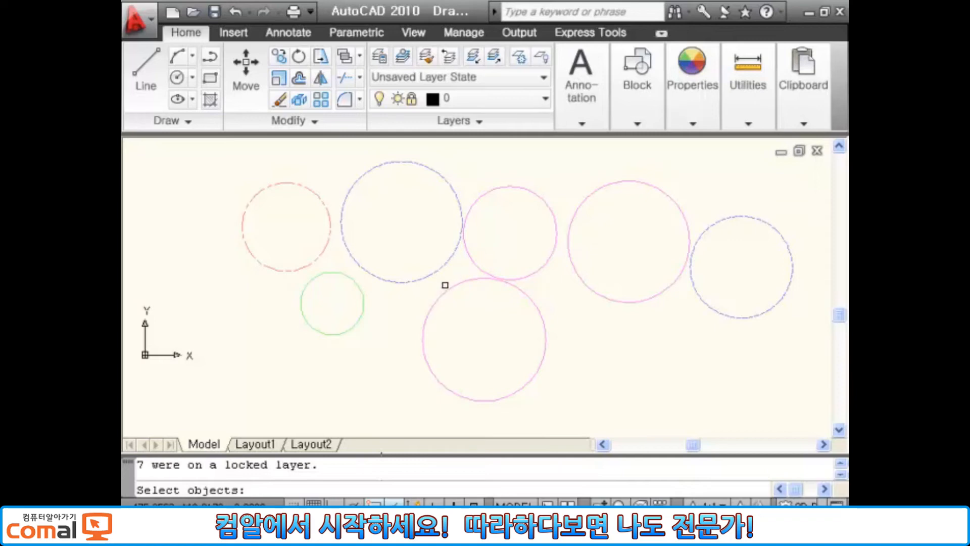
key(BackSpace)
key(BackSpace)
key(Return)
key(Escape)
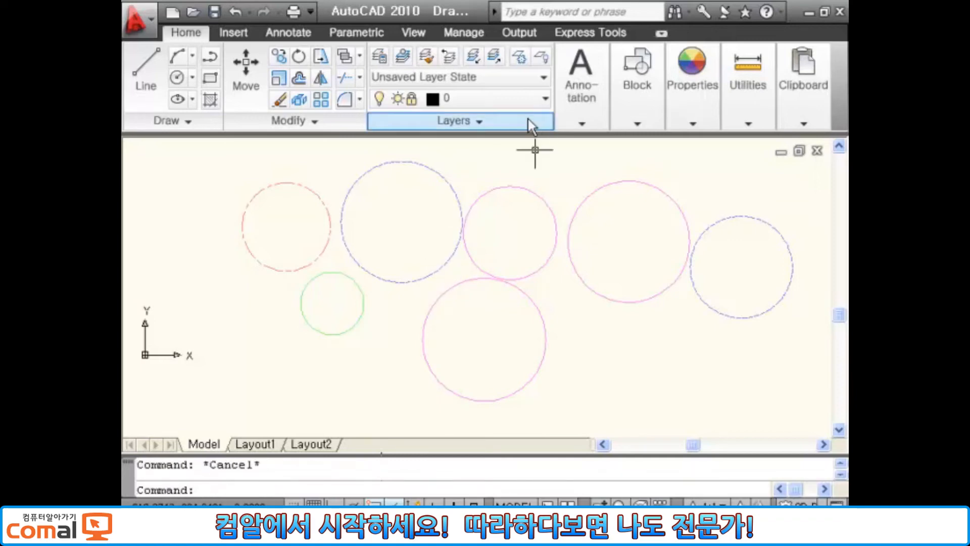
Unlock layers 0, A, B, C and D.
click(544, 100)
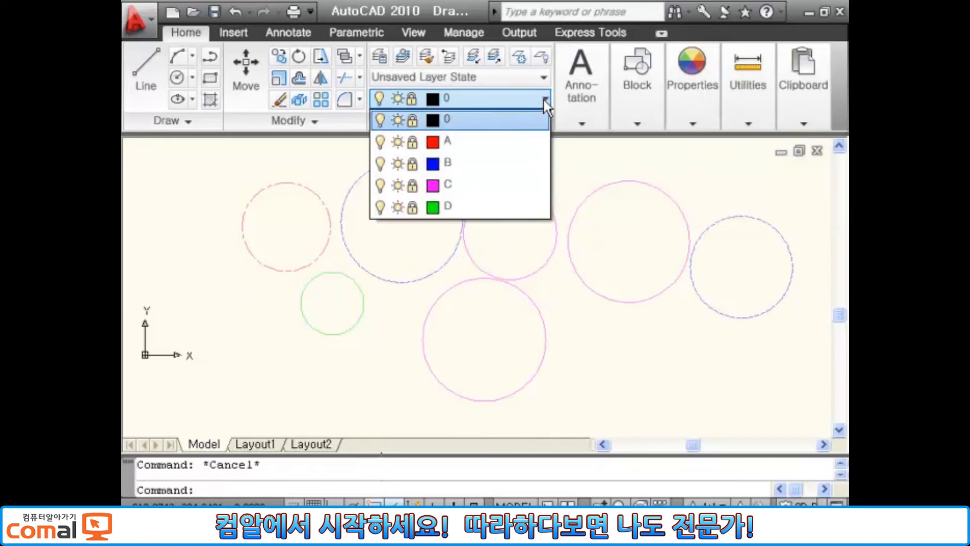
click(414, 123)
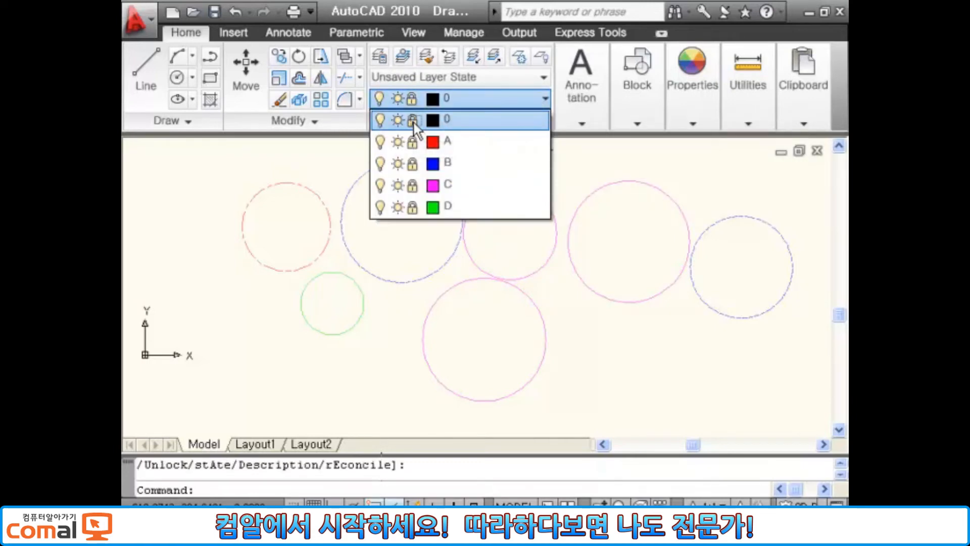
click(413, 142)
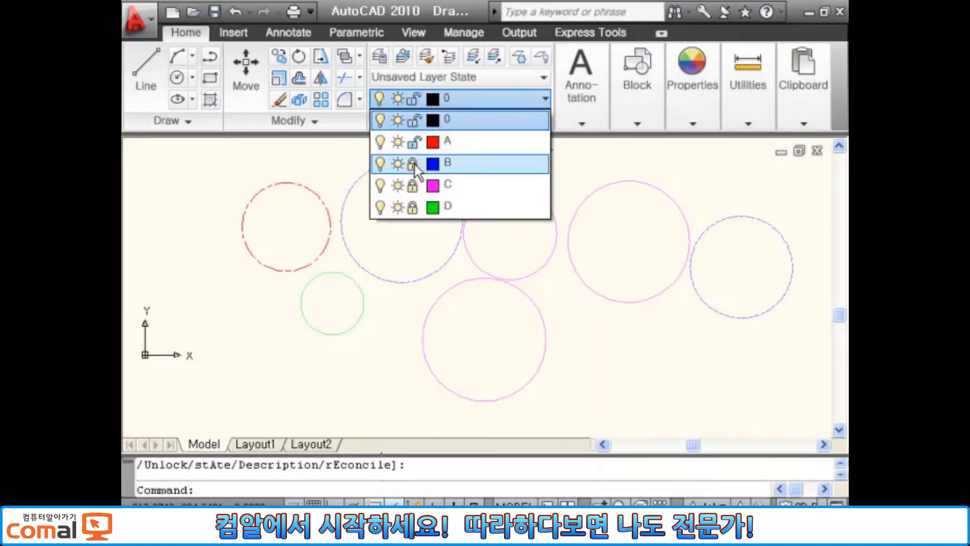
click(413, 164)
click(412, 186)
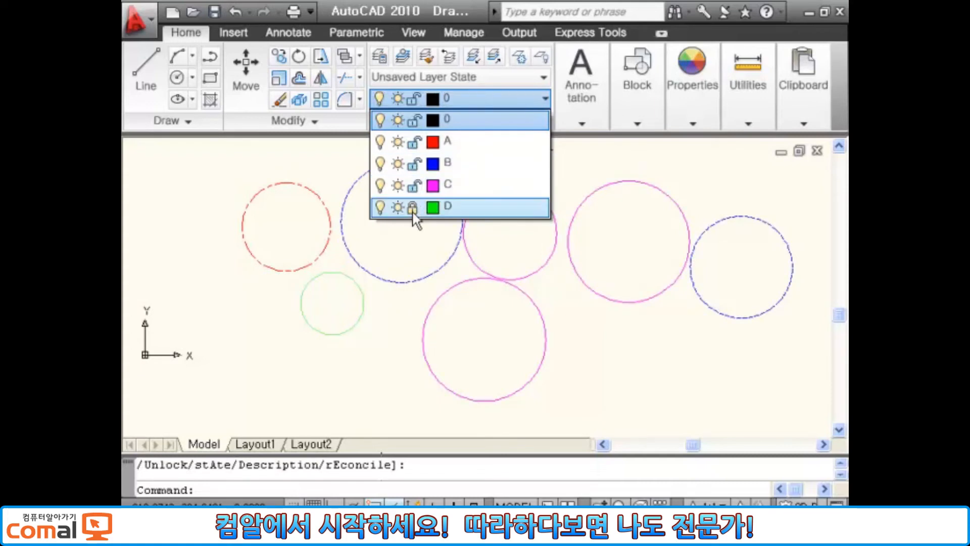
click(413, 208)
click(435, 237)
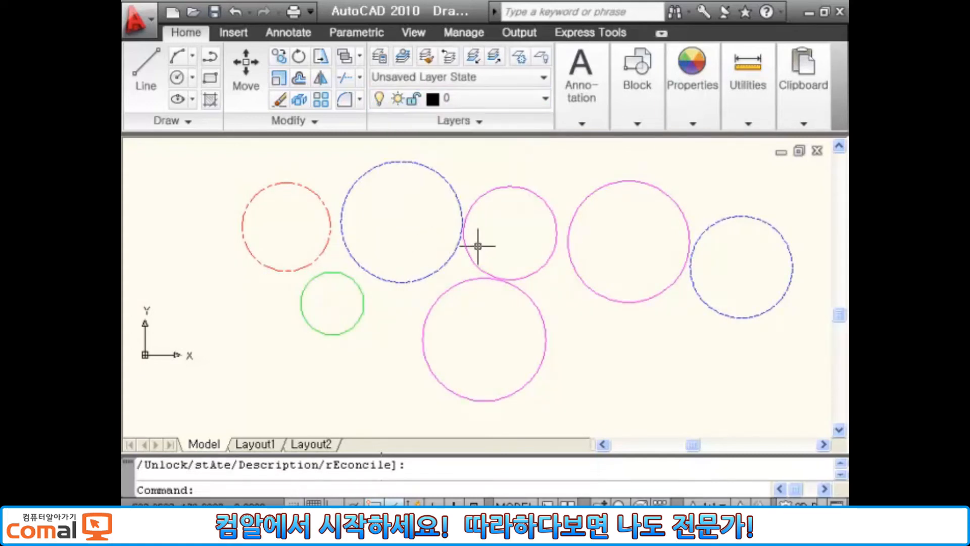
click(476, 242)
click(414, 259)
key(Escape)
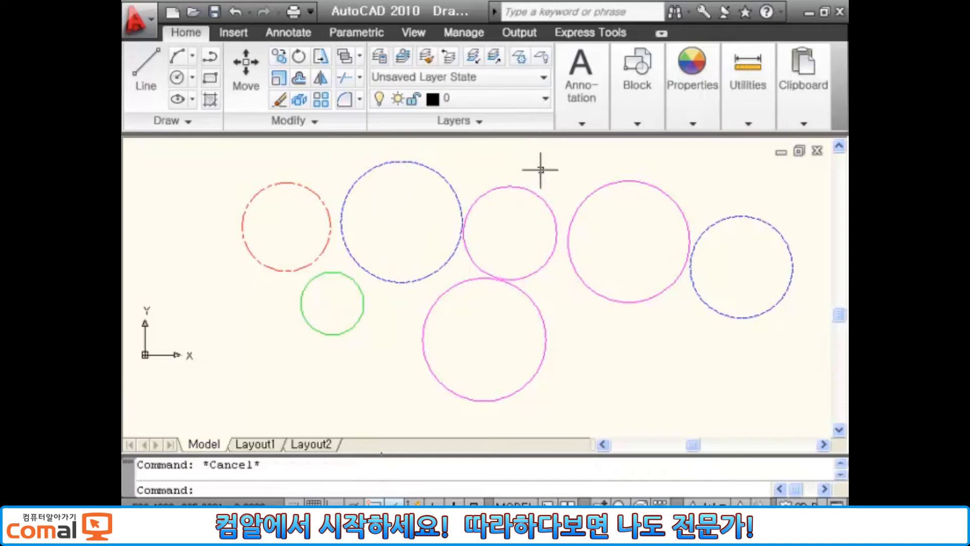
click(544, 99)
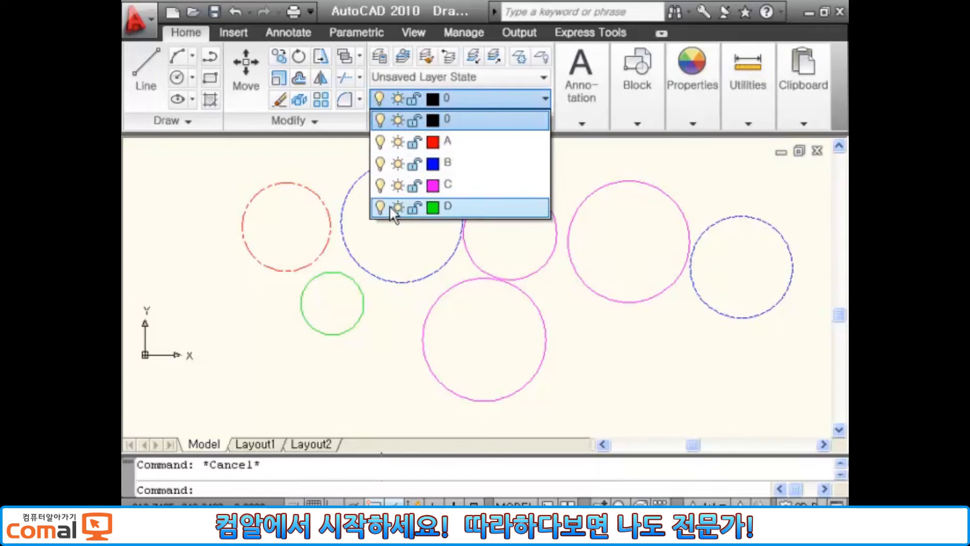
click(658, 225)
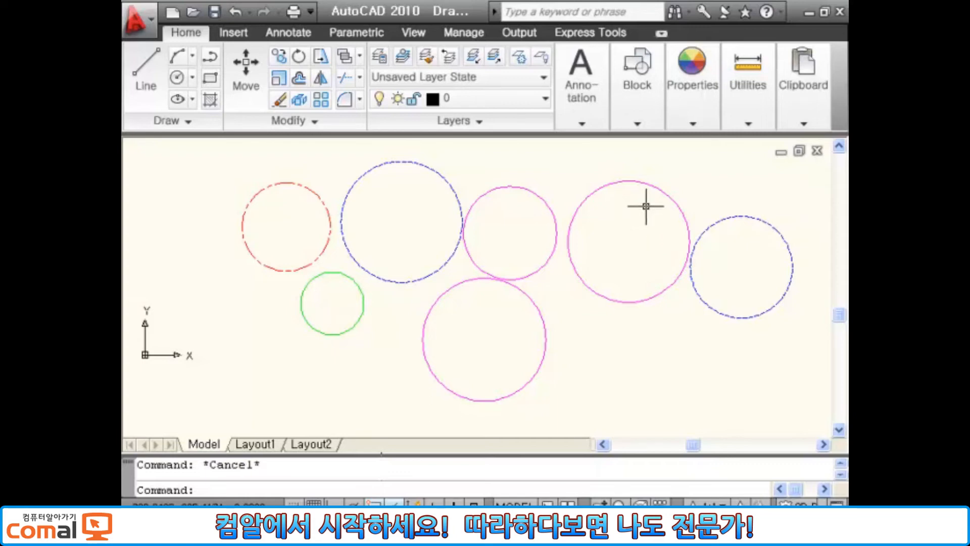
Erase all the remaining circles with a crossing window.
text(e)
key(Return)
click(796, 193)
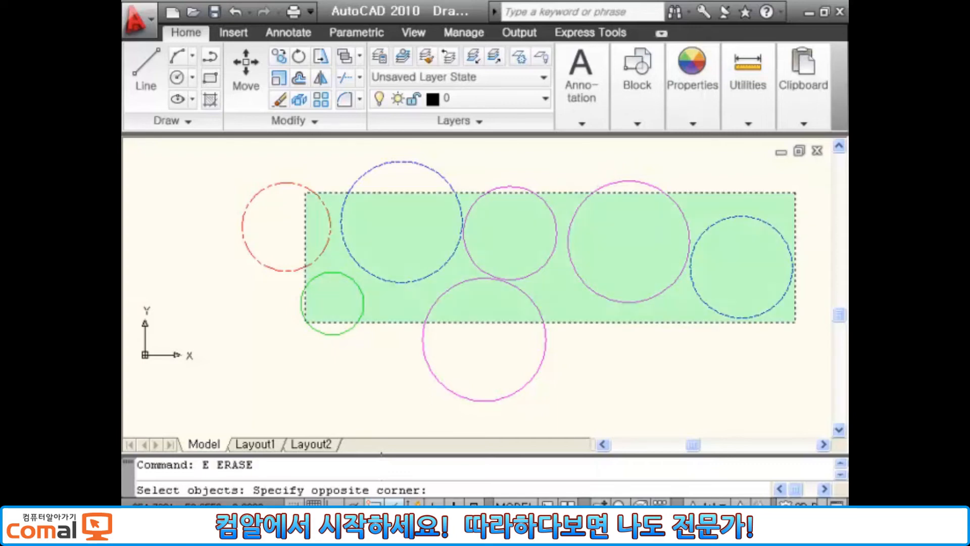
click(259, 338)
key(Return)
key(Escape)
Draw a horizontal line across the upper middle of the empty drawing with Ortho on.
text(l)
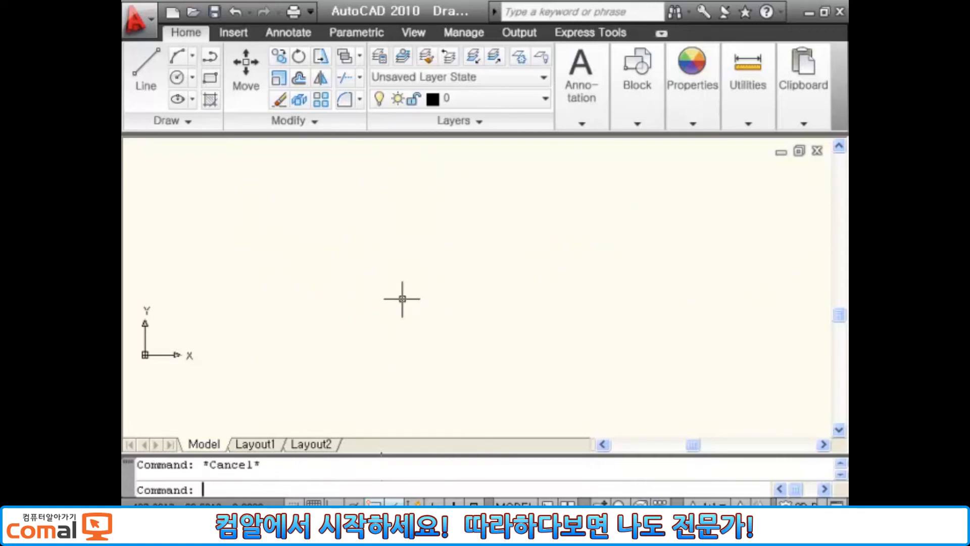
key(Return)
click(239, 233)
key(F8)
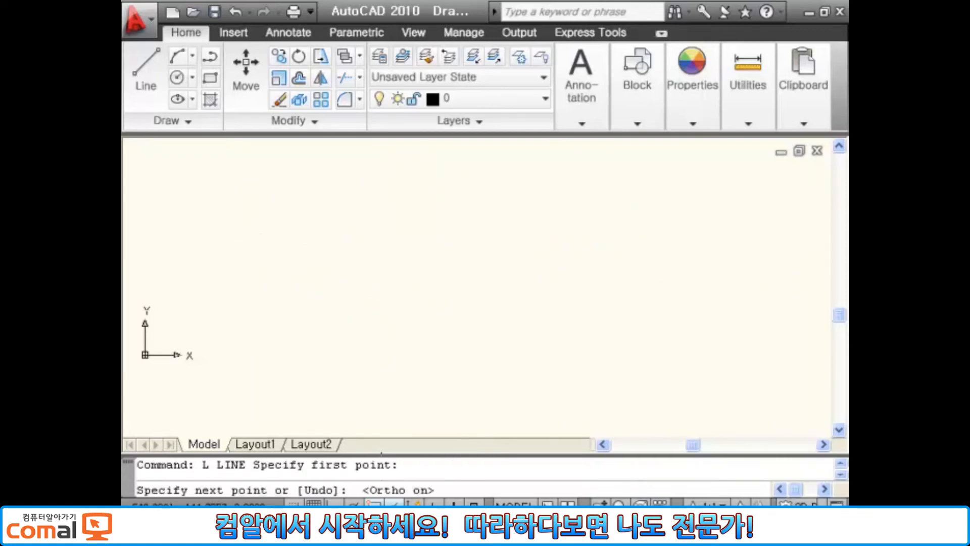
click(500, 234)
key(Escape)
Draw a long vertical line to the right of the horizontal line.
key(Return)
click(565, 182)
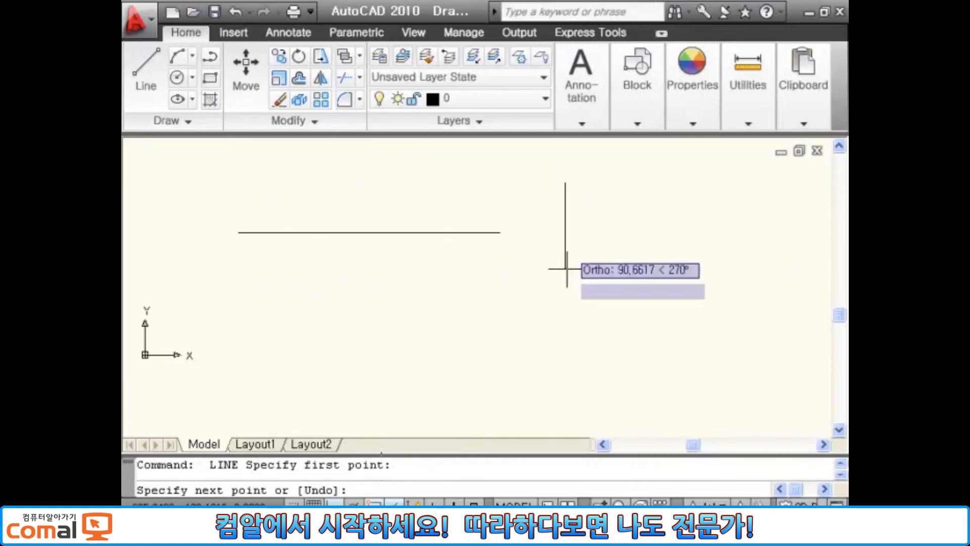
click(566, 392)
key(Return)
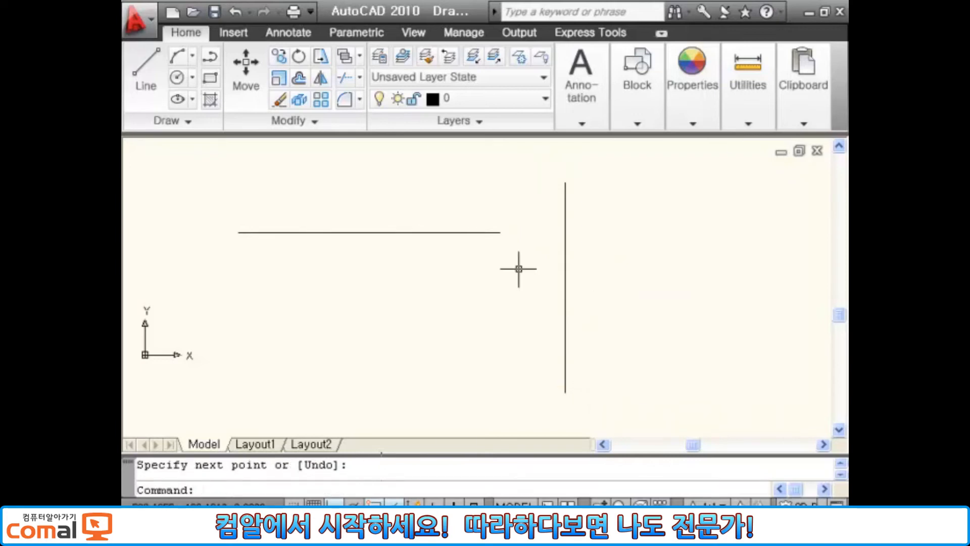
key(Escape)
Draw a vertical line crossing the horizontal line near its middle.
key(Return)
click(361, 153)
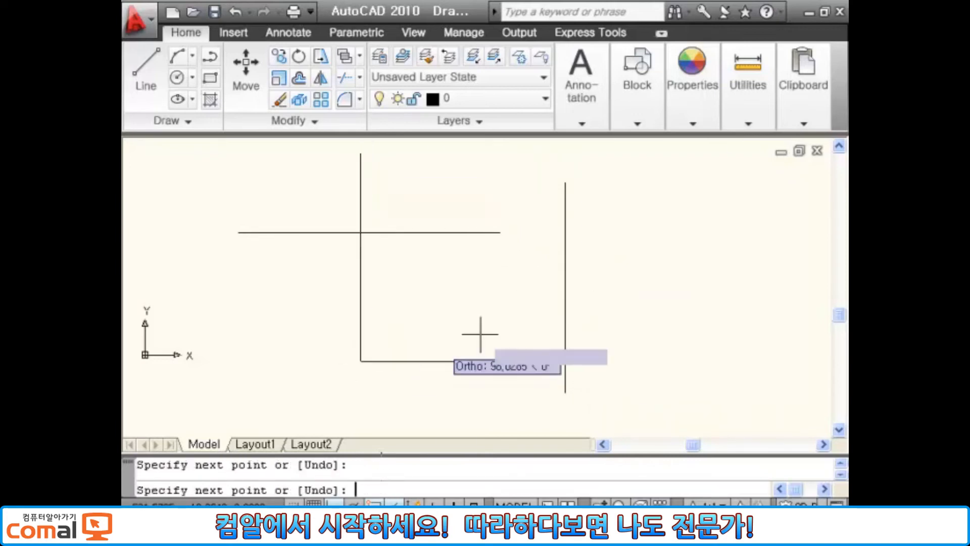
click(482, 359)
key(Escape)
Move the two crossing lines to layer A and clear the selection.
click(414, 270)
click(356, 212)
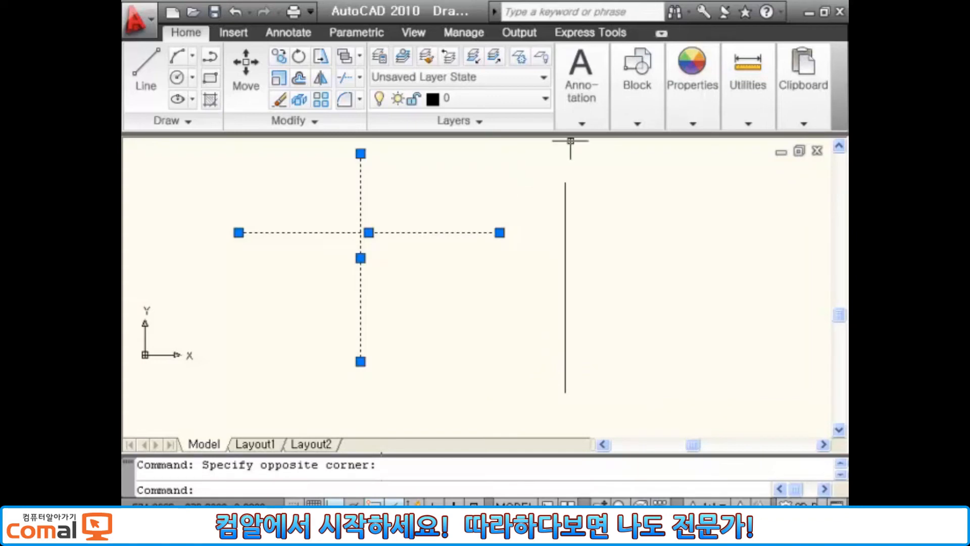
click(545, 100)
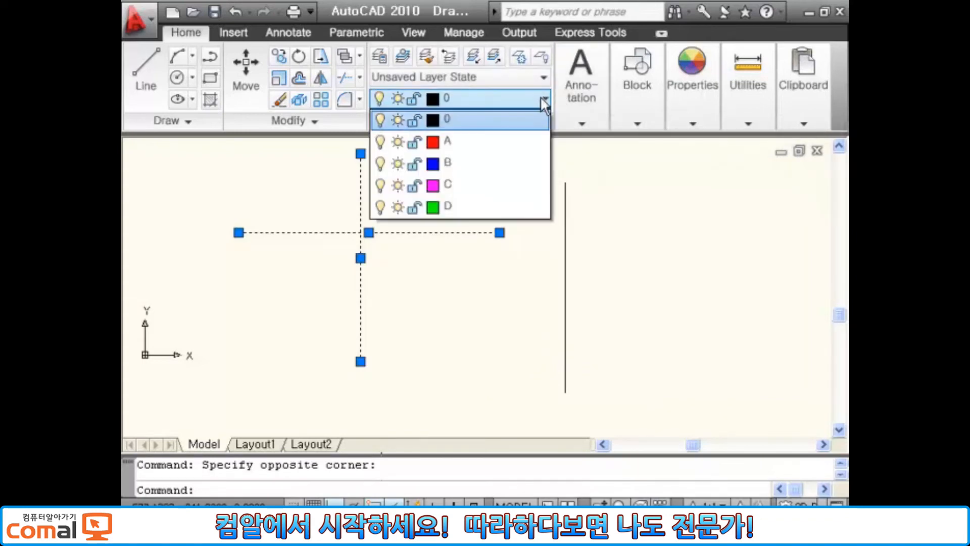
click(459, 145)
key(Escape)
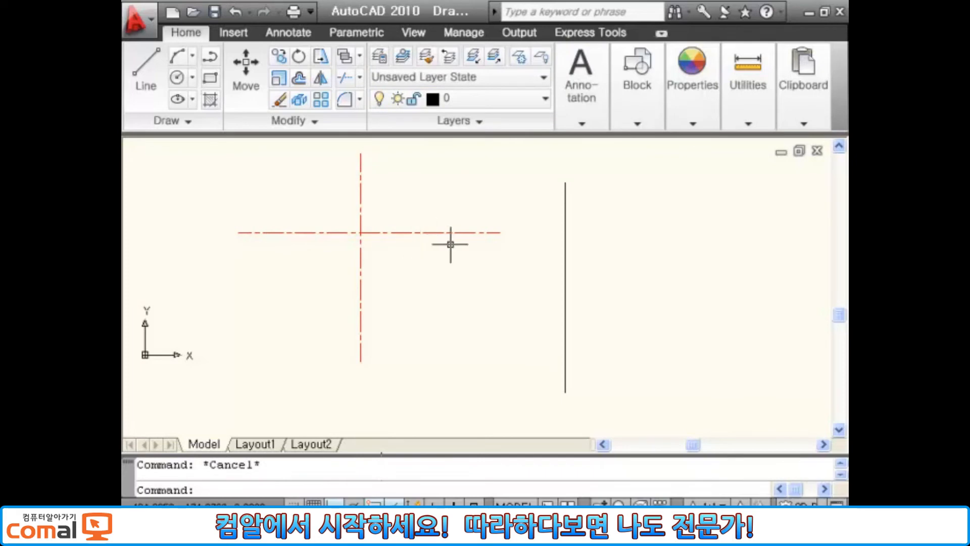
Offset the crossing vertical red line with the Through option, placing one copy on each side of it.
text(o)
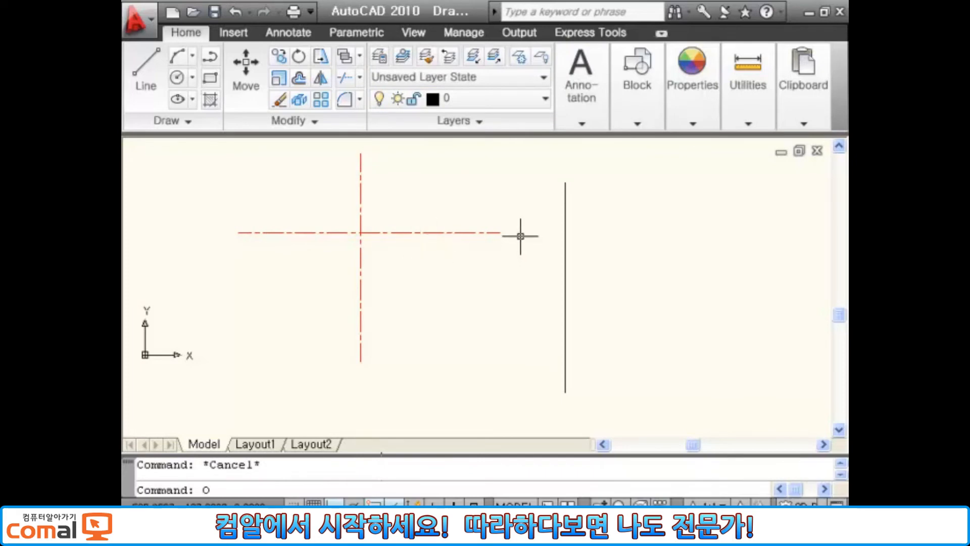
key(Return)
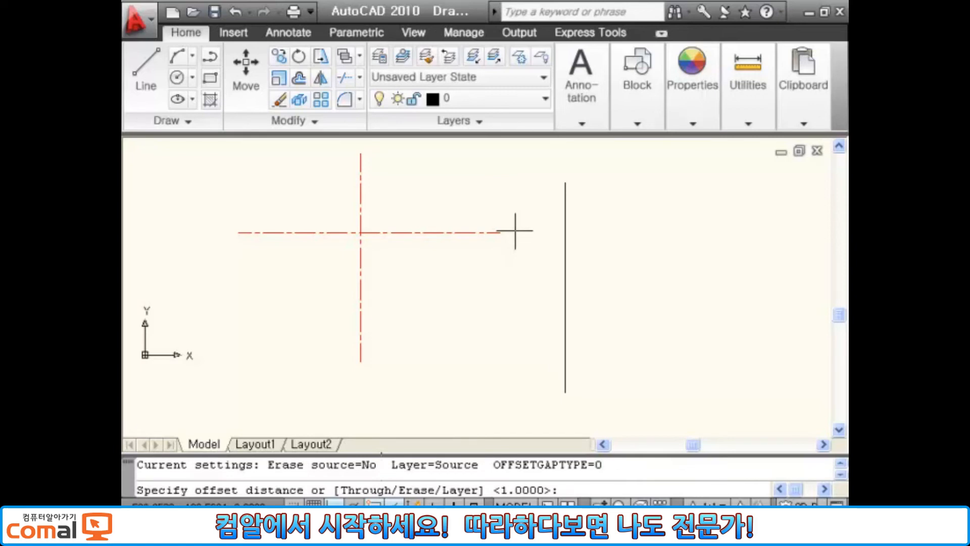
text(T)
key(Return)
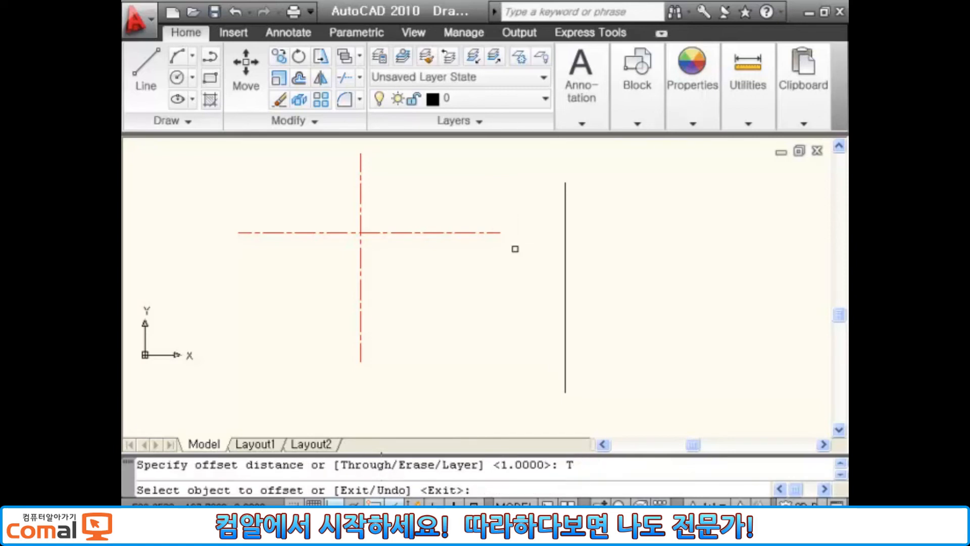
click(360, 219)
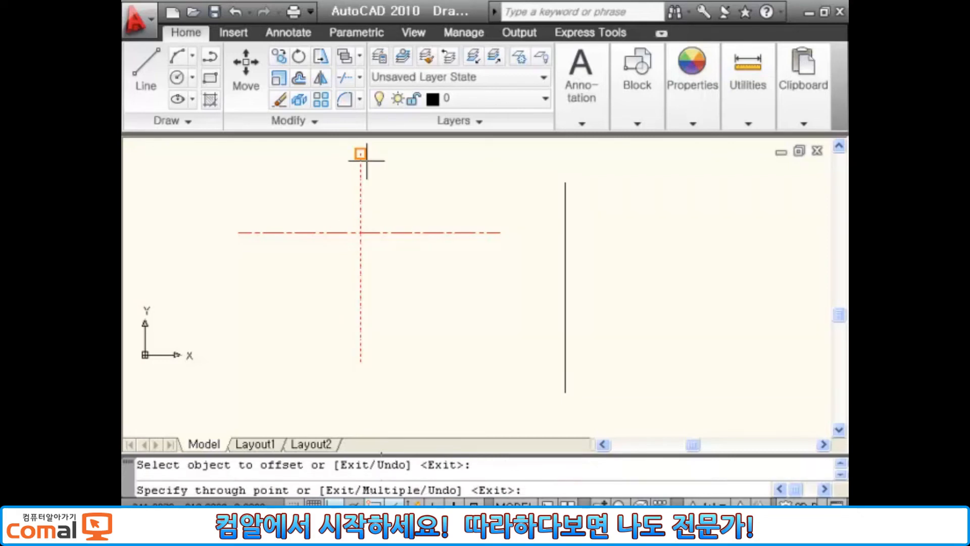
click(423, 201)
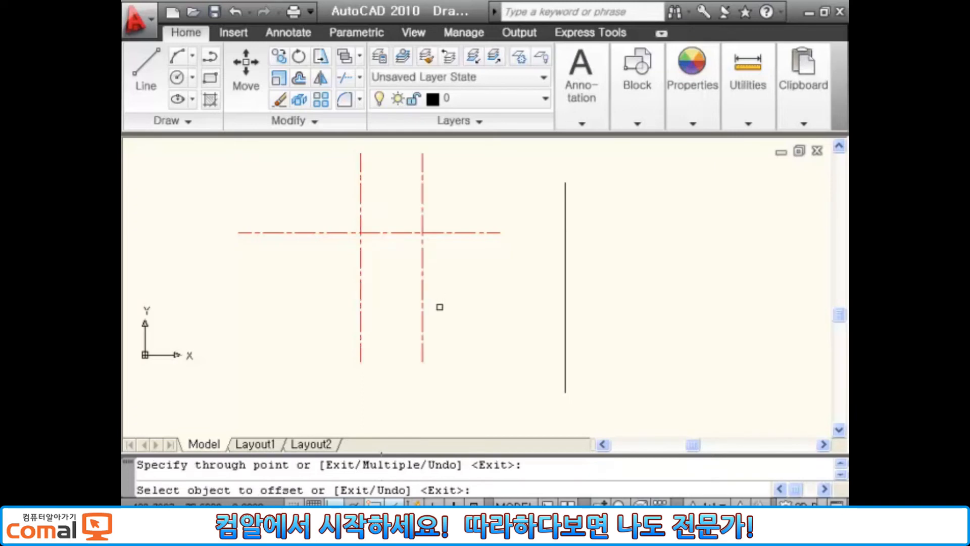
click(359, 219)
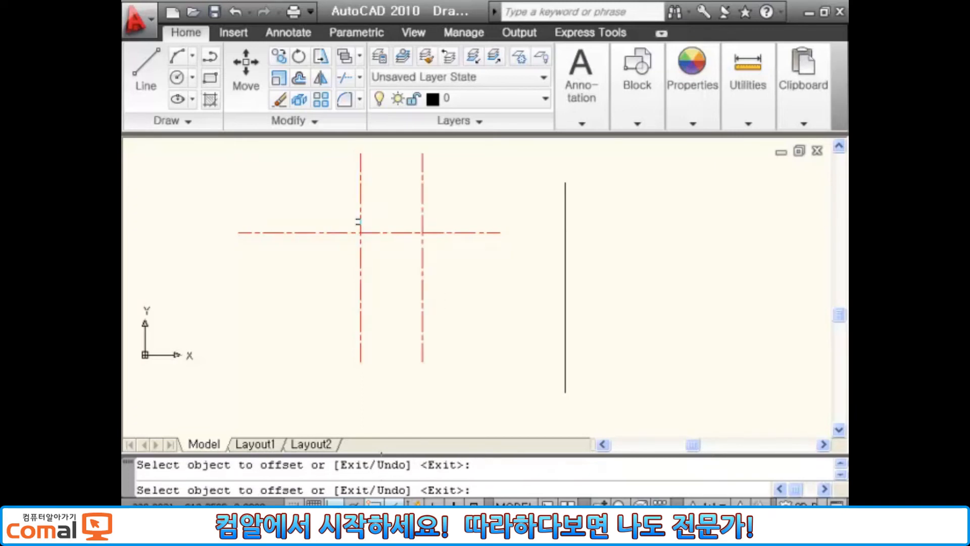
click(299, 215)
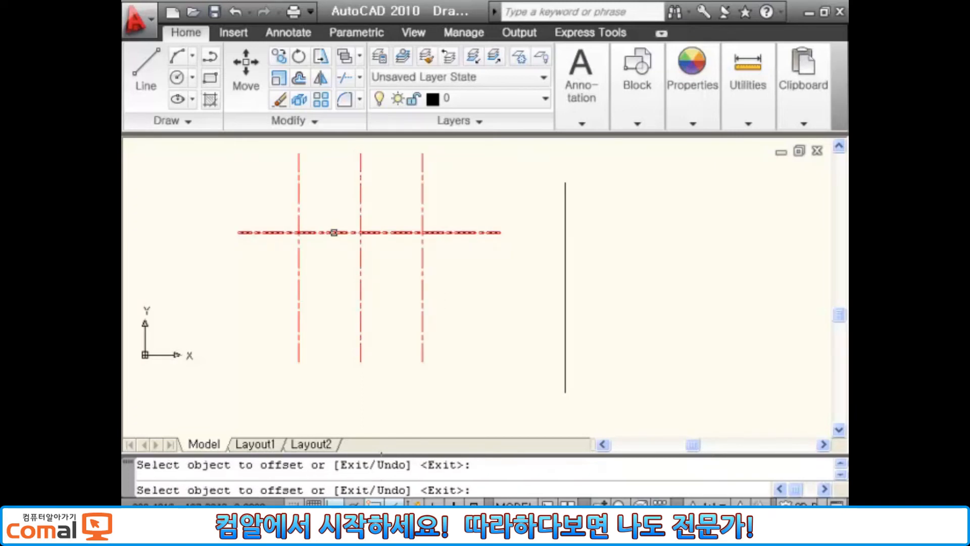
Offset the horizontal red line through one point above and one point below it, ending the Offset command.
click(335, 232)
click(337, 204)
click(336, 233)
click(348, 301)
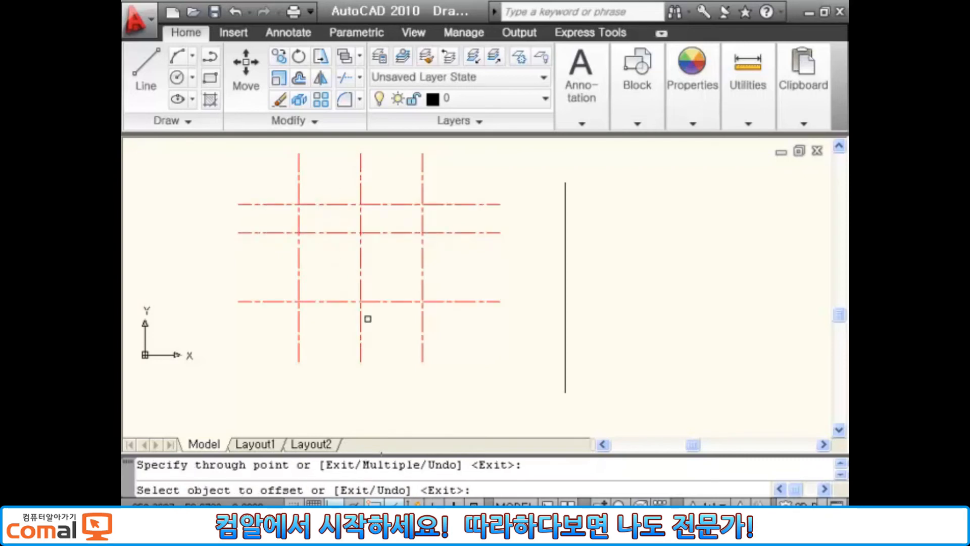
key(Escape)
Move the four outer offset lines to layer 0 and clear the selection.
click(449, 270)
click(401, 318)
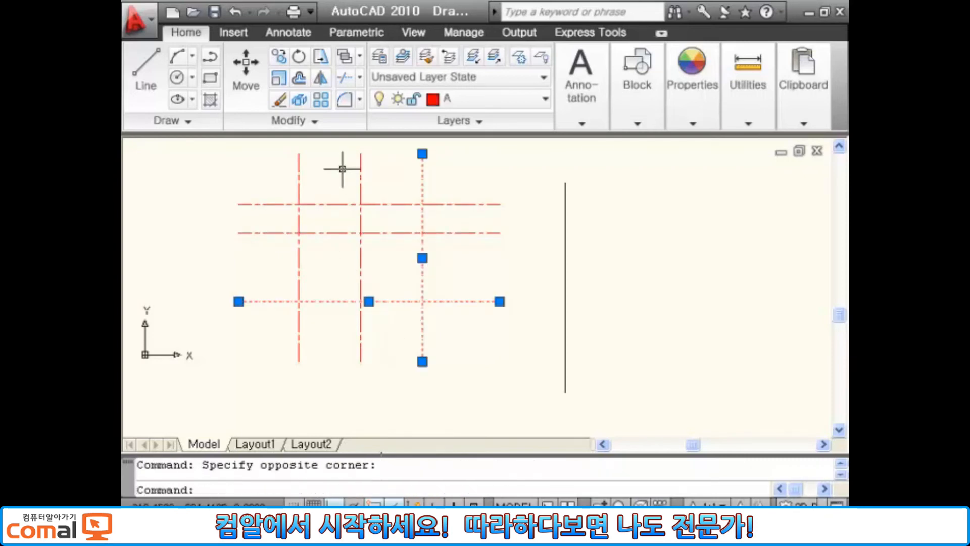
click(335, 183)
click(290, 208)
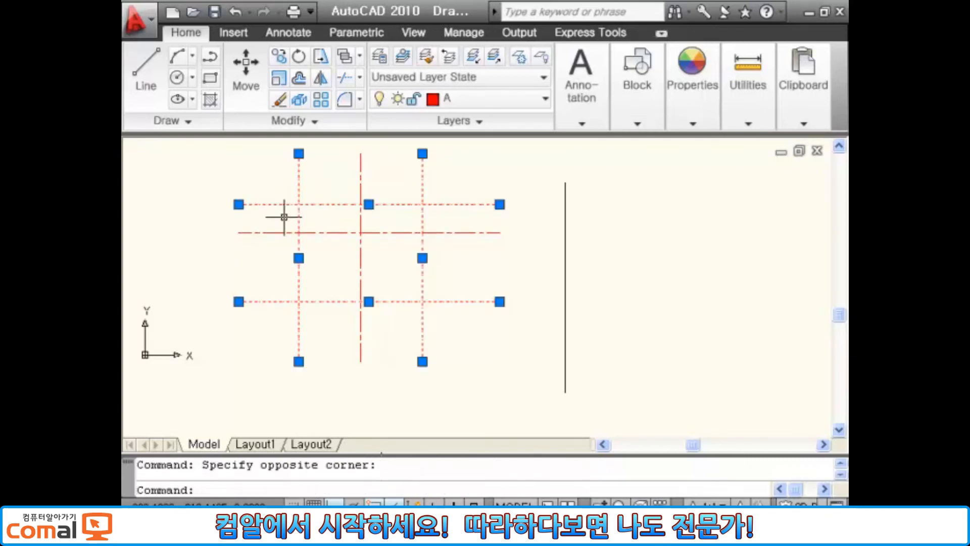
click(541, 99)
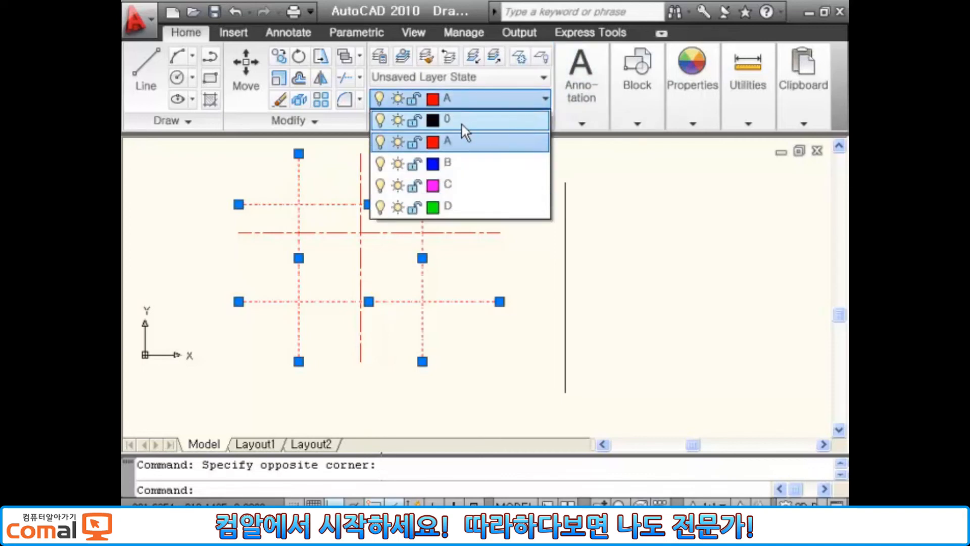
click(452, 122)
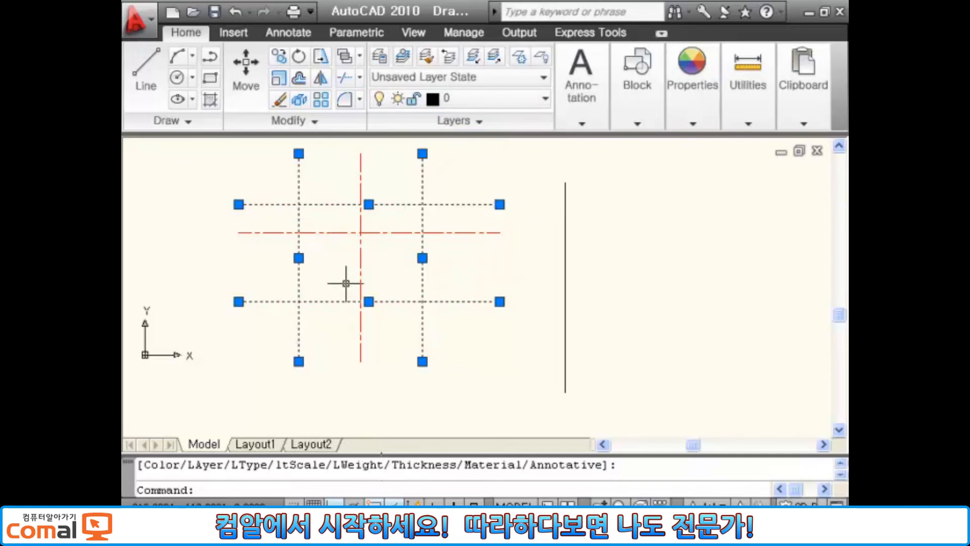
key(Escape)
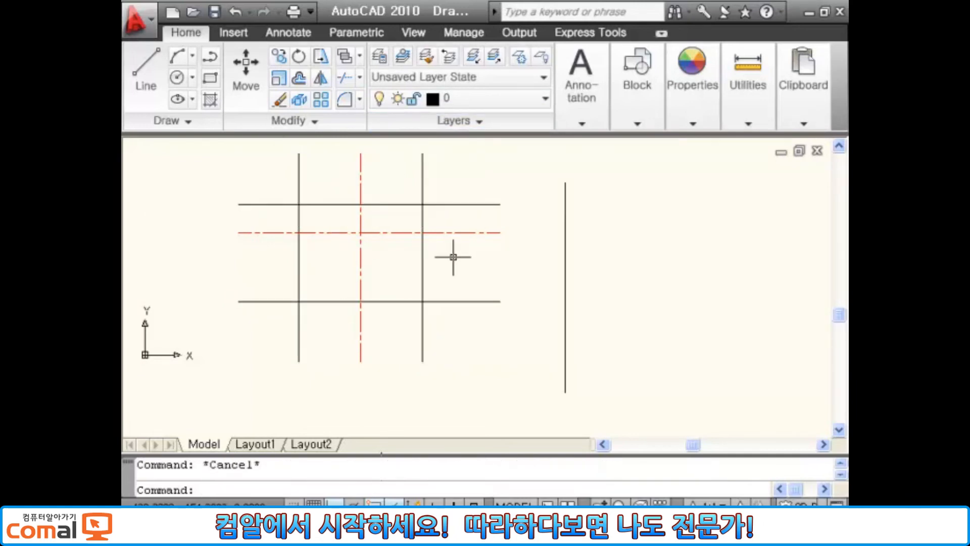
Undo the layer change and the offsets, leaving only the original three lines.
text(U)
key(Return)
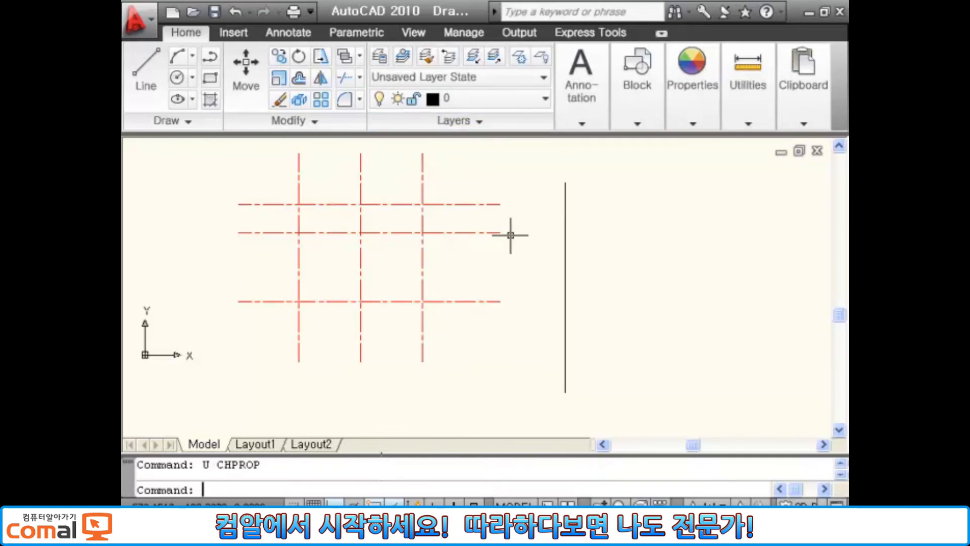
Start Offset with its Layer option set to Current and the distance mode set to Through.
text(O)
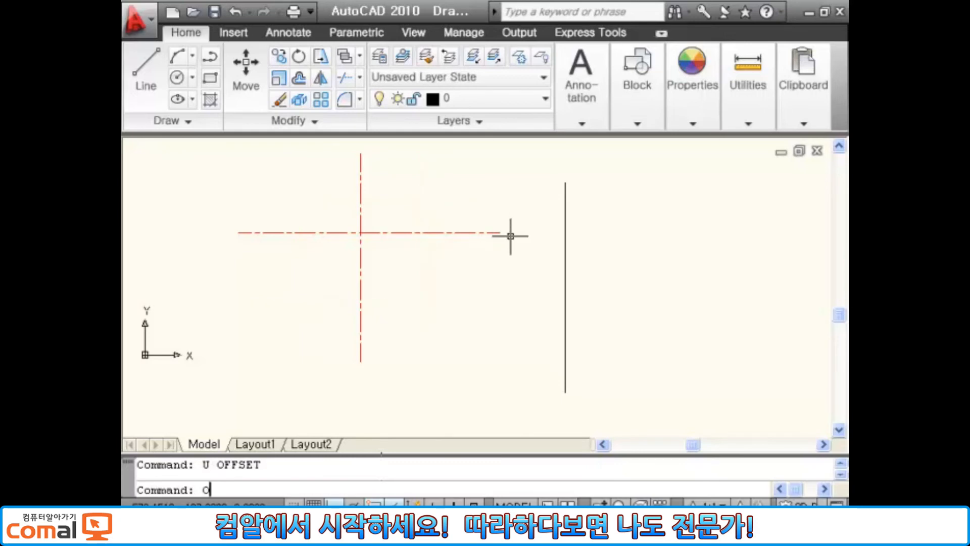
key(Return)
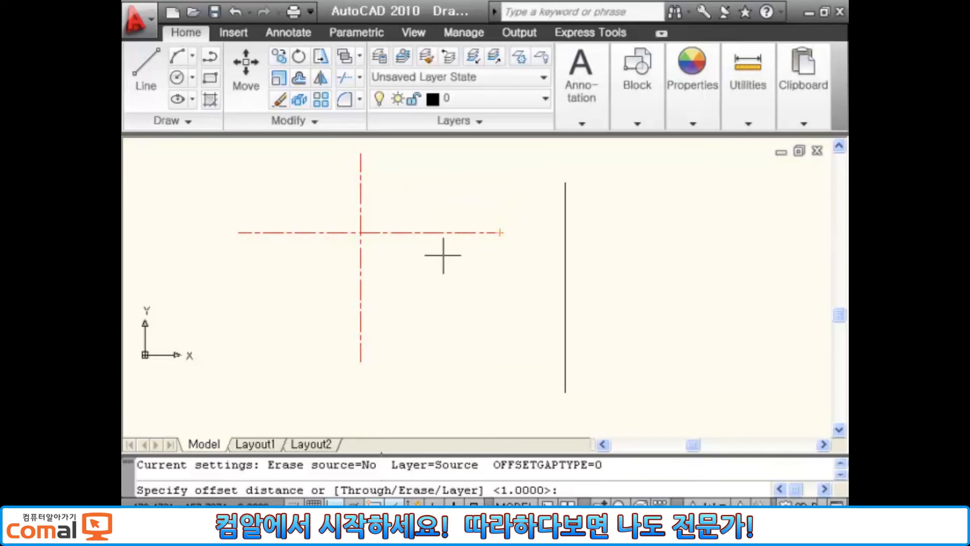
key(Return)
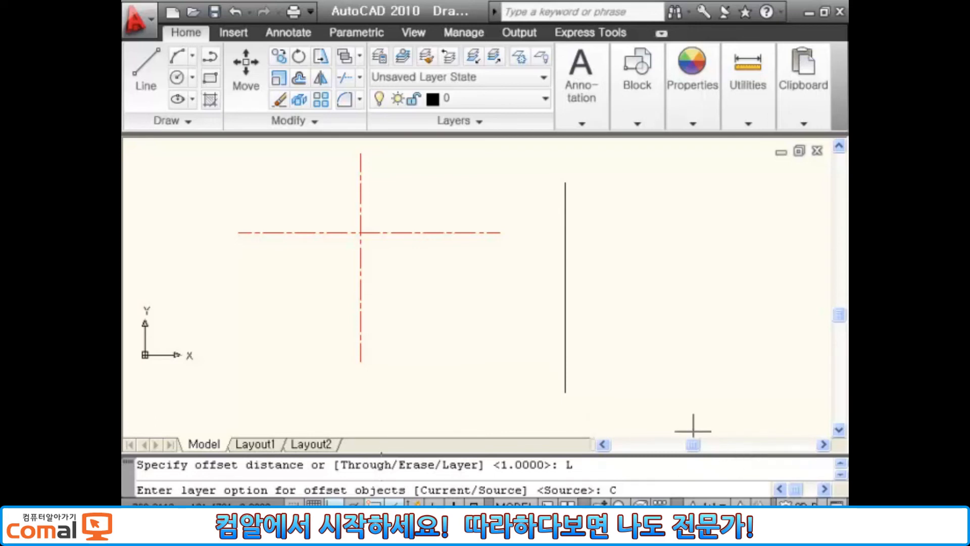
key(Return)
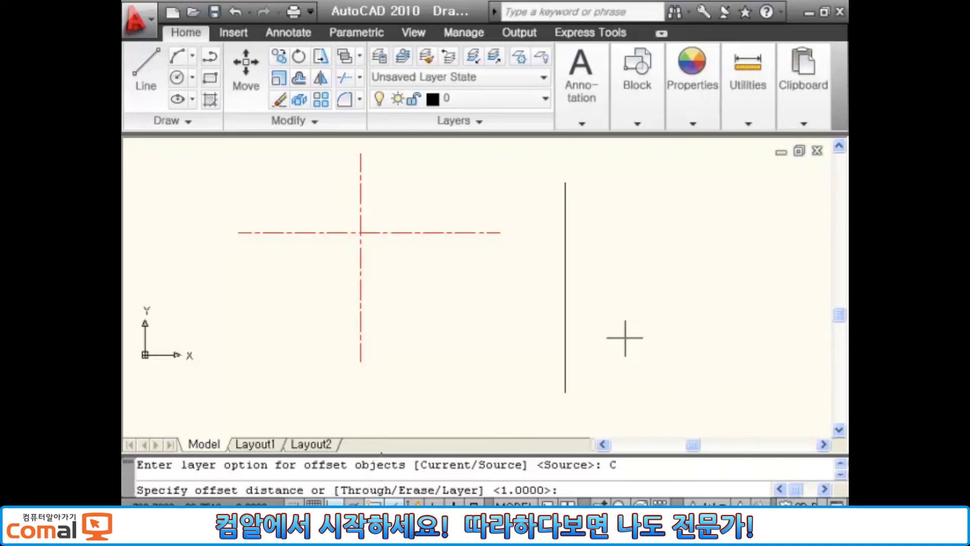
key(Return)
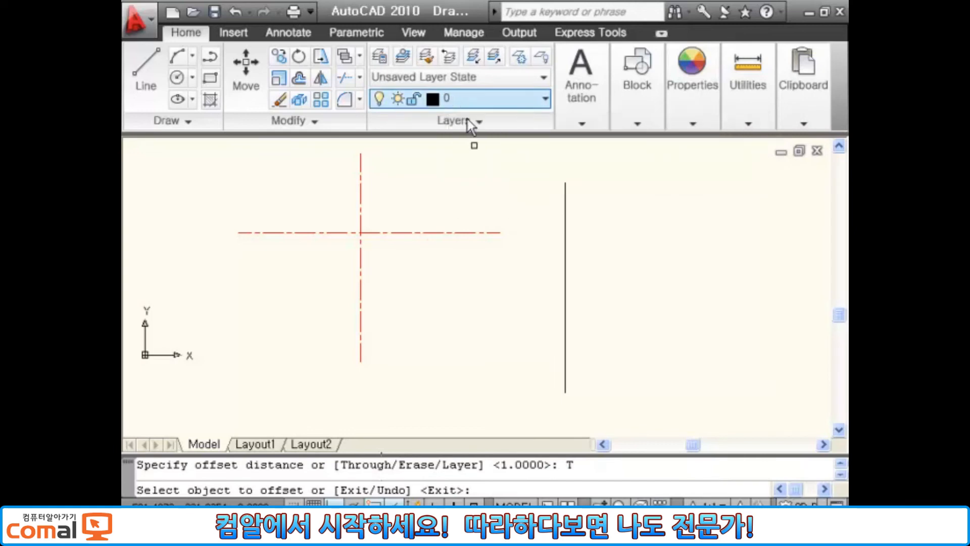
Offset the crossing vertical red line through a point on each side, placing the copies on current layer 0.
click(361, 216)
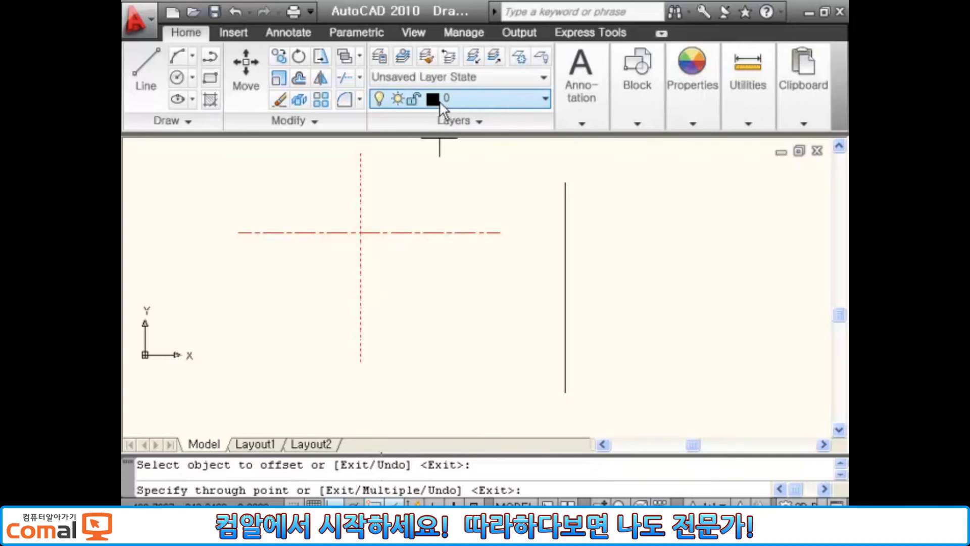
click(422, 195)
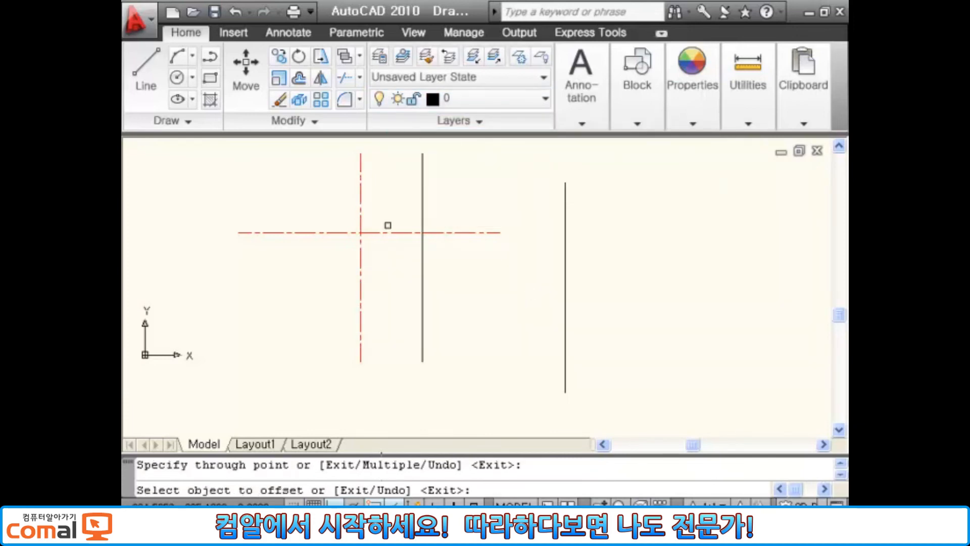
click(361, 207)
click(287, 210)
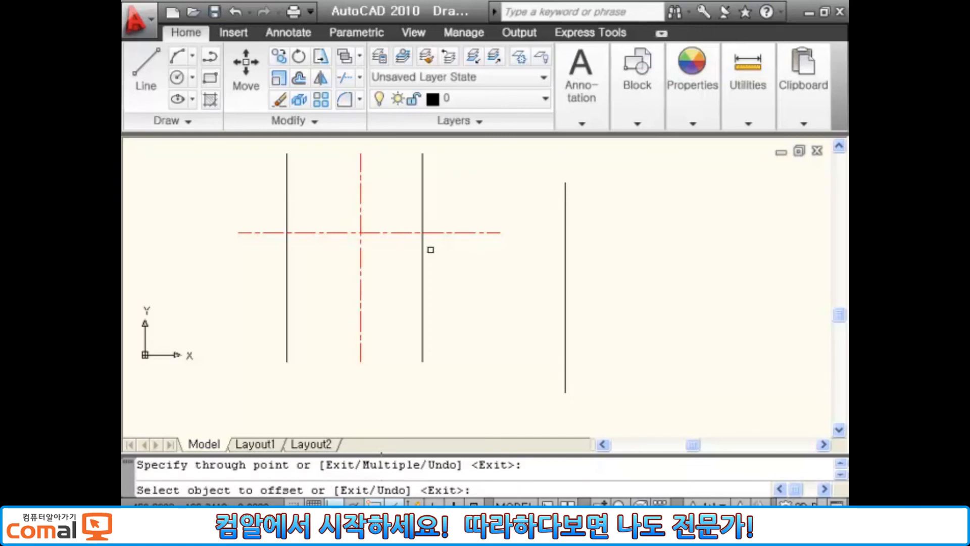
key(Return)
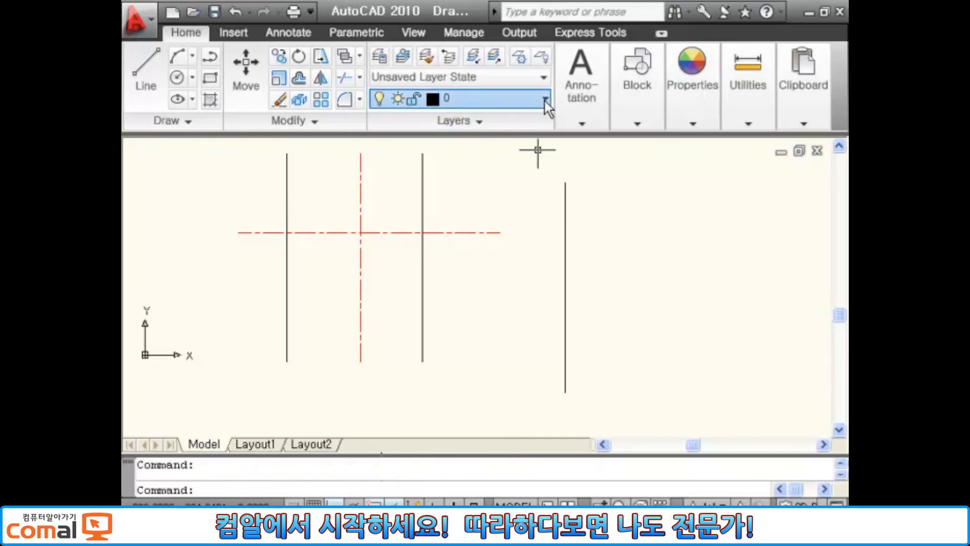
Make layer B current and offset the horizontal red line through one point above and one point below it.
click(545, 101)
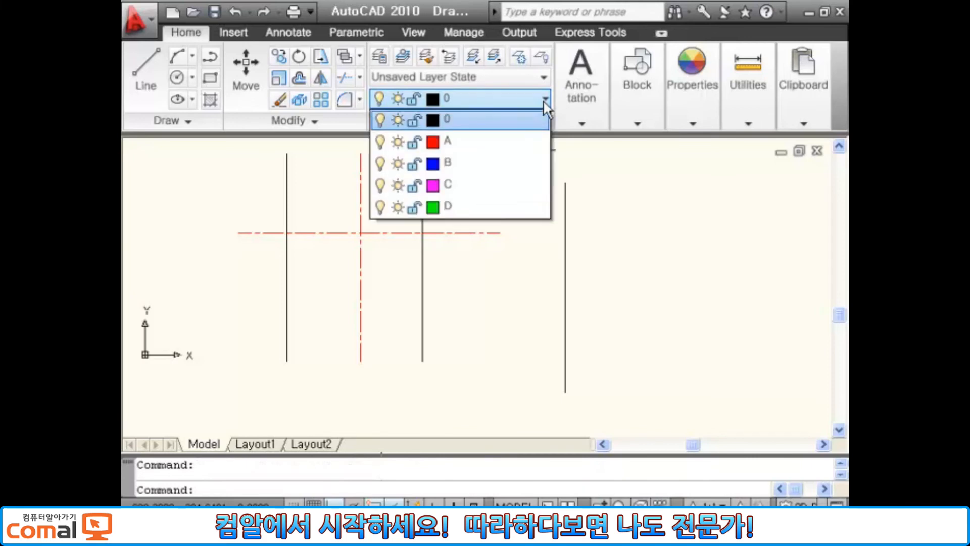
click(484, 169)
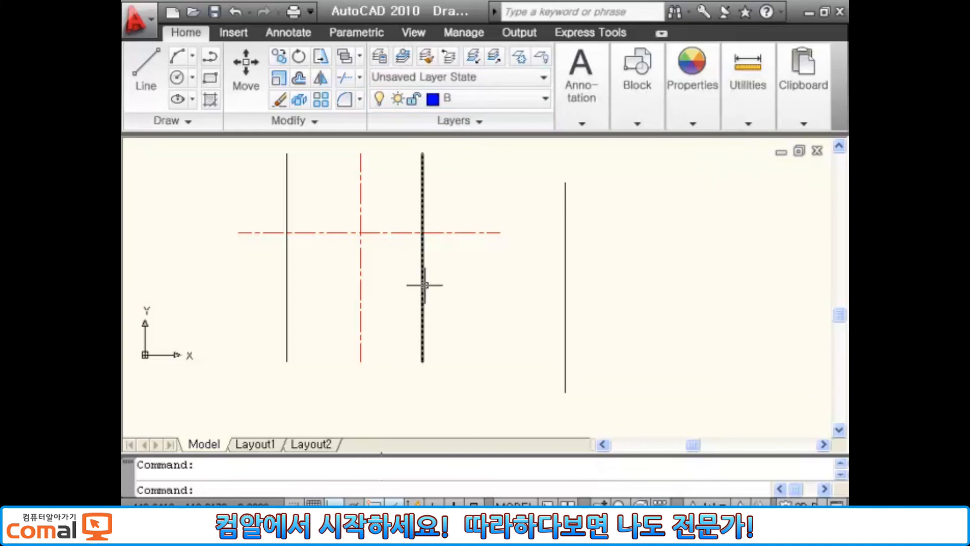
text(O)
key(Return)
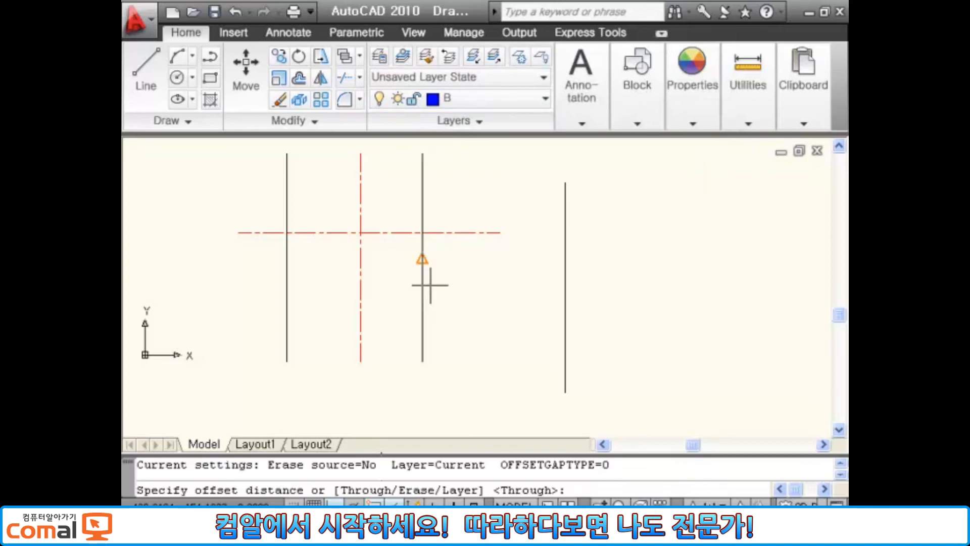
key(Return)
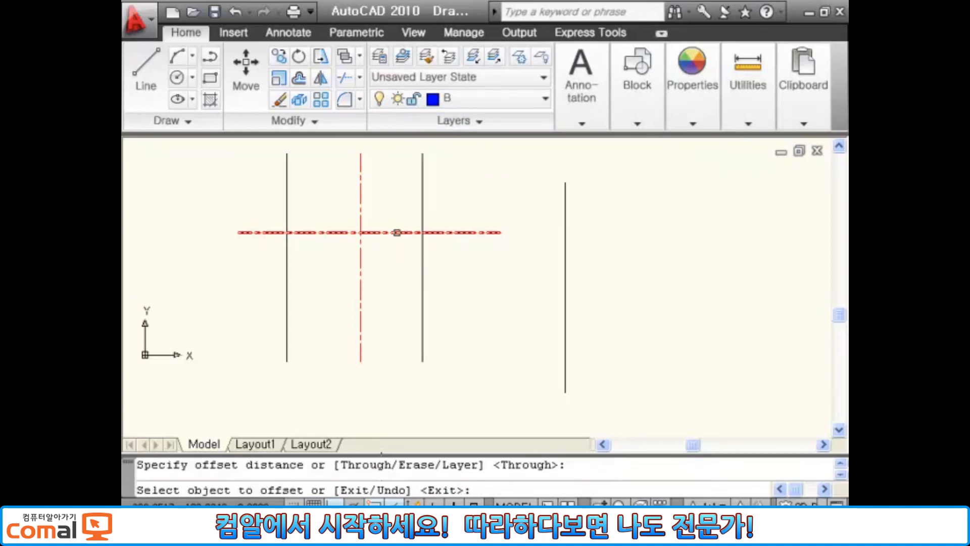
click(397, 233)
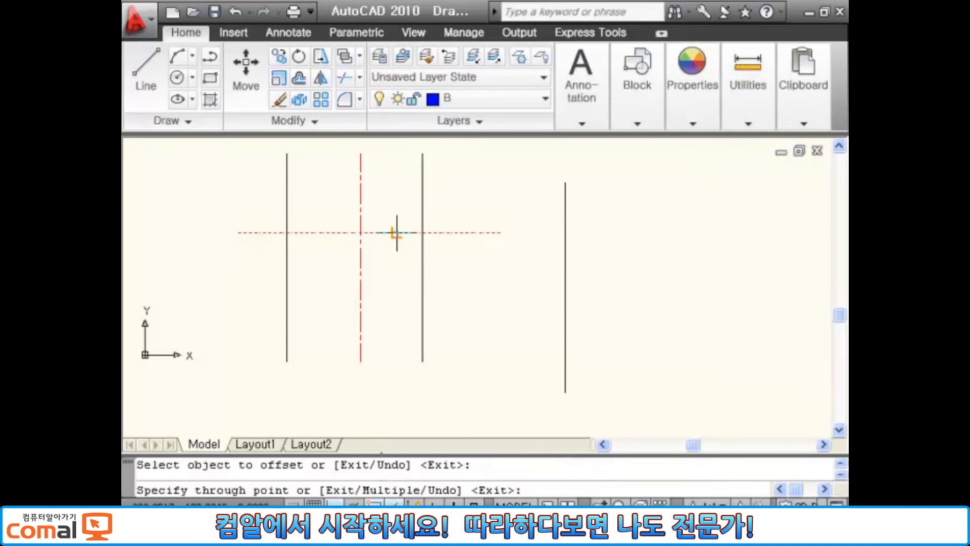
click(399, 194)
click(413, 234)
click(411, 314)
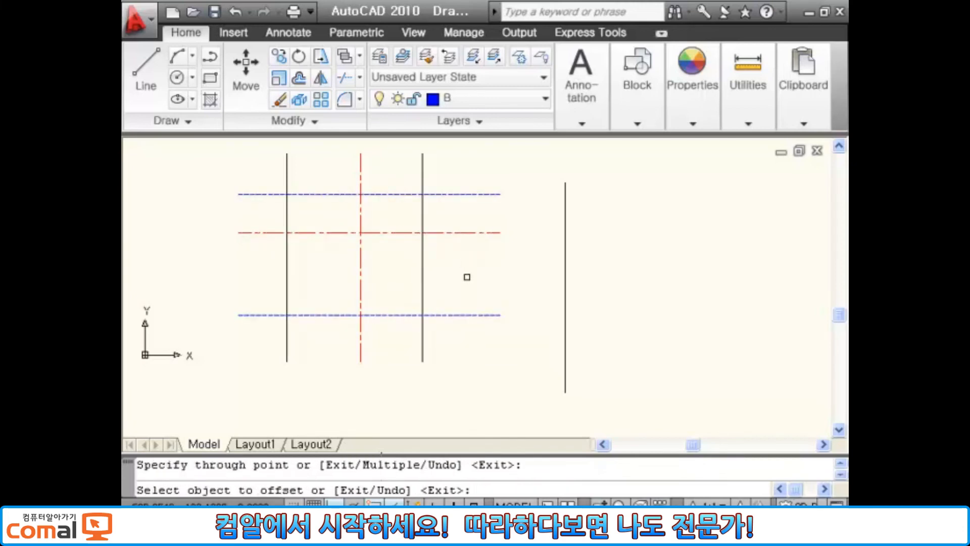
key(Escape)
text(o)
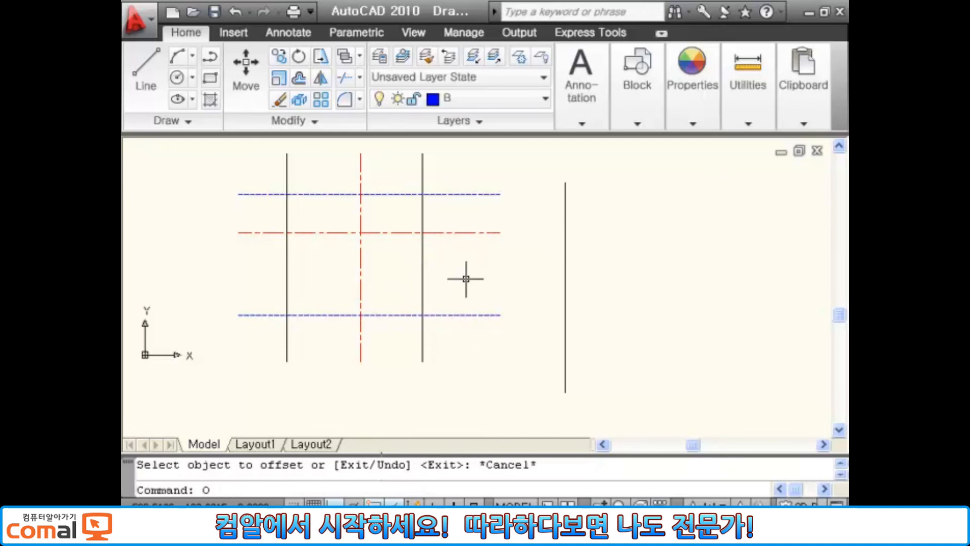
key(Return)
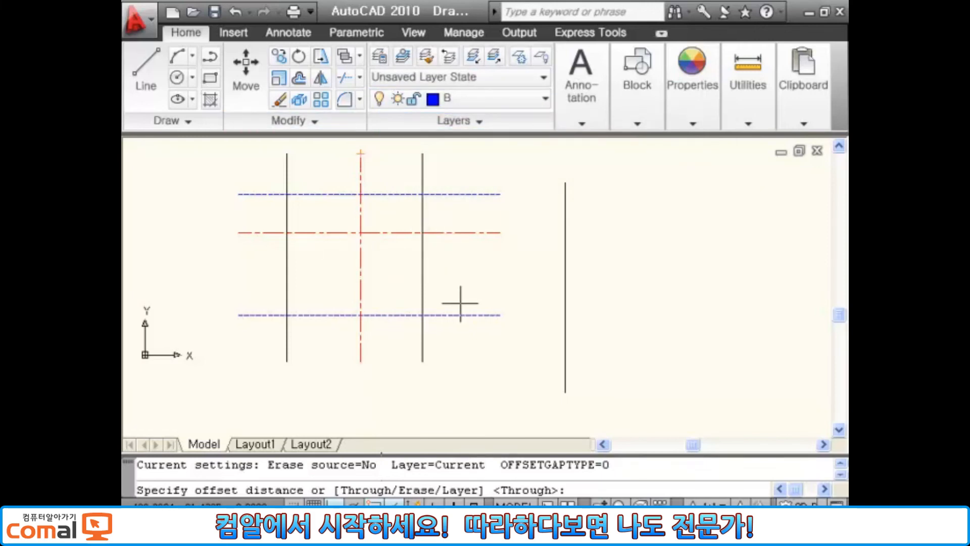
key(Escape)
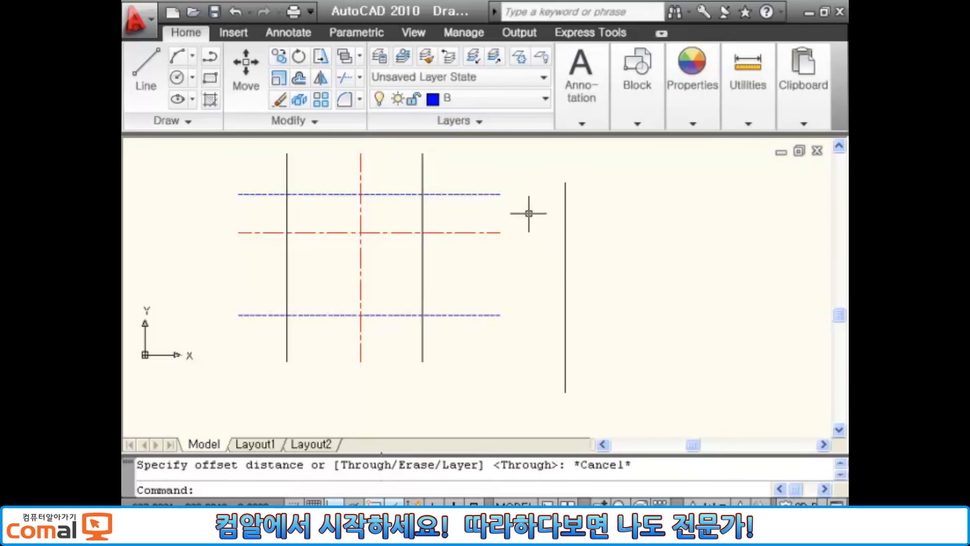
Match the properties of the horizontal red line onto the separate black vertical line at the far right.
text(A)
key(Return)
click(487, 232)
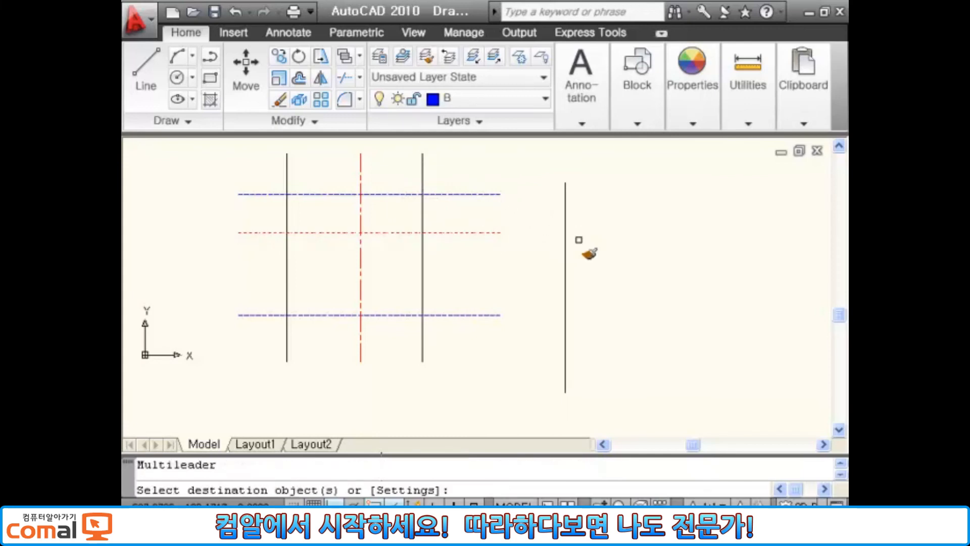
click(578, 238)
click(549, 293)
key(Escape)
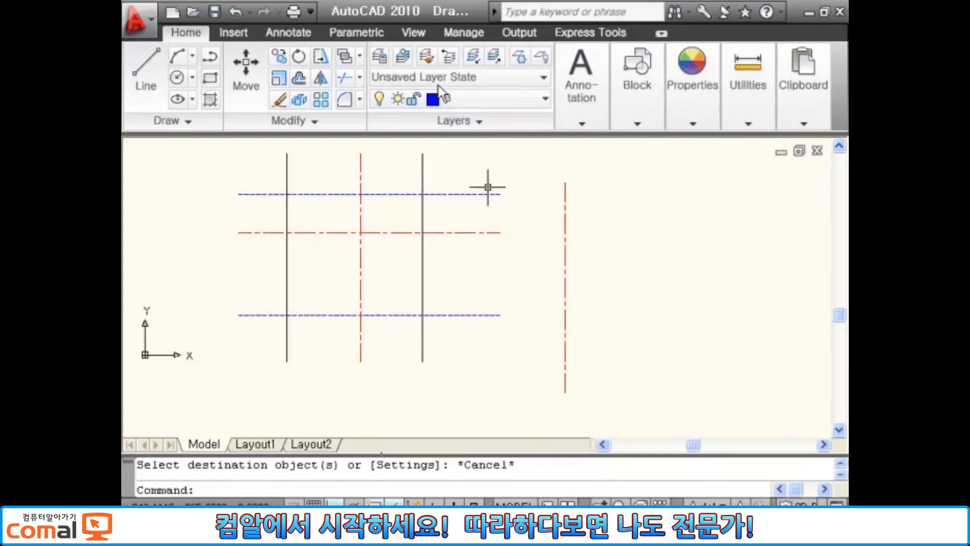
click(428, 56)
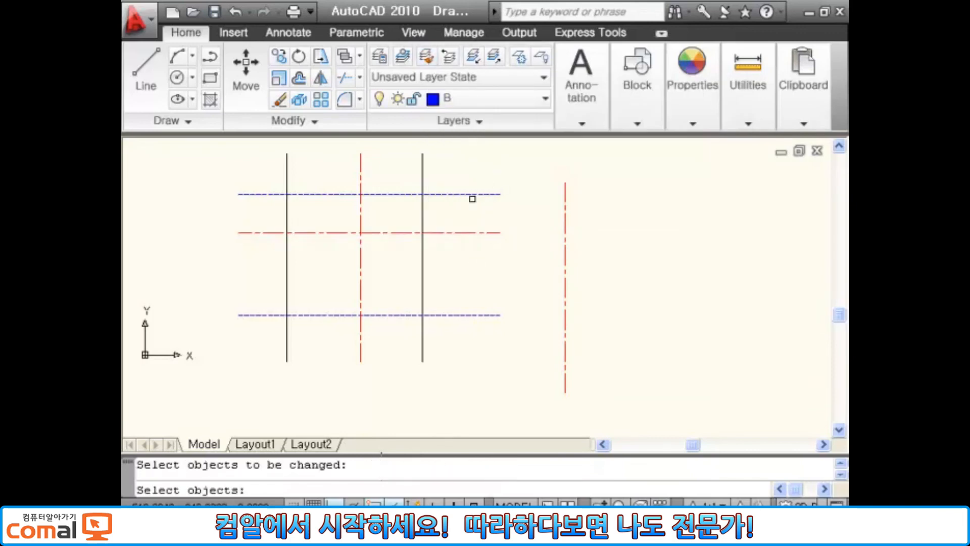
click(445, 193)
click(434, 209)
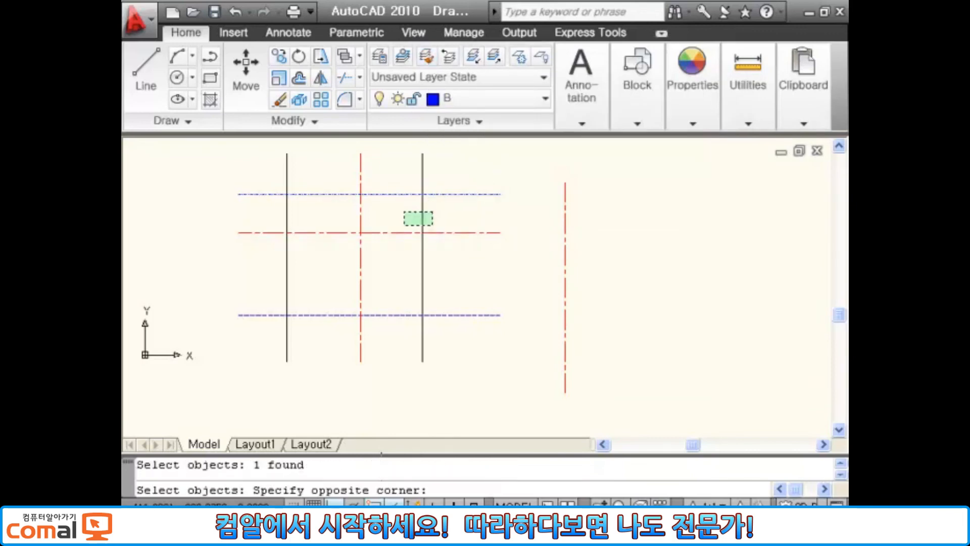
click(404, 226)
key(Return)
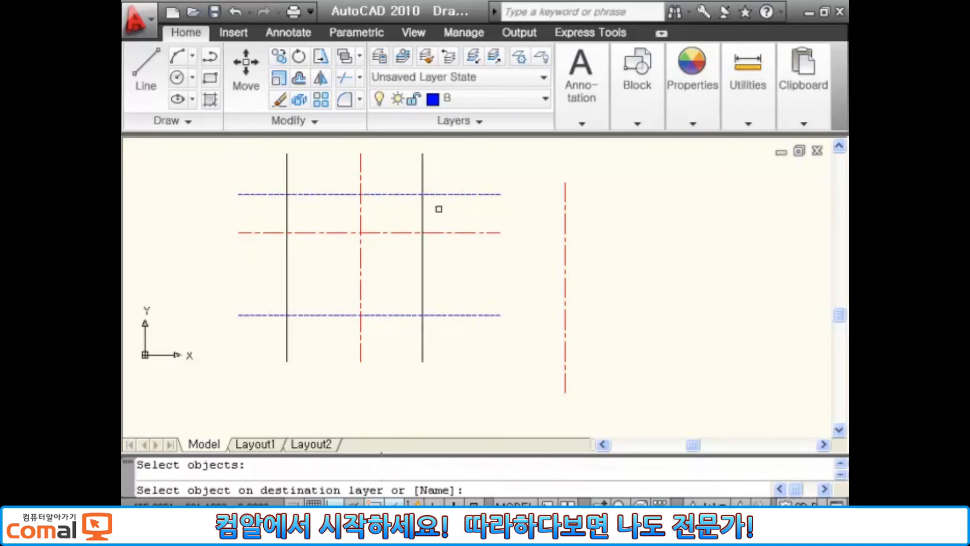
key(Escape)
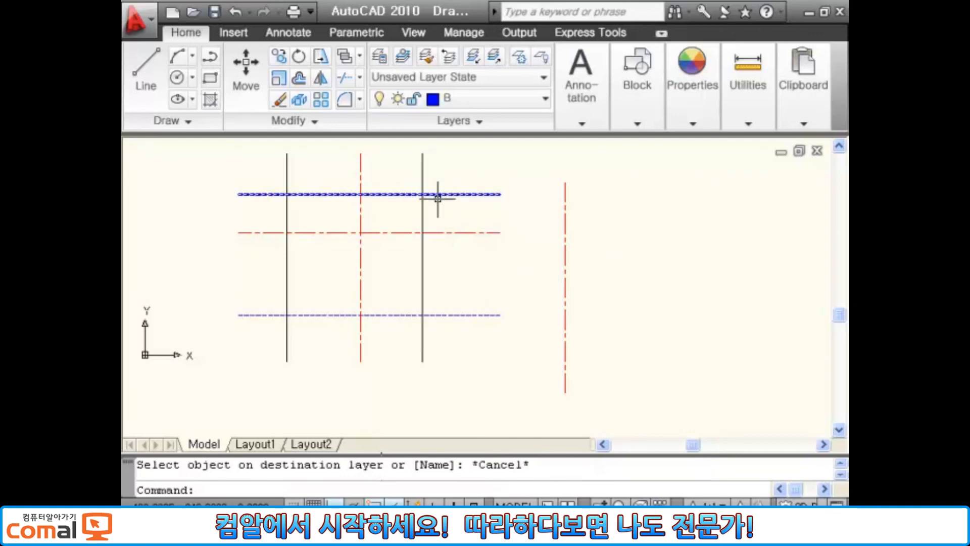
Match the properties of the horizontal red line onto the black vertical line just right of the crossing vertical red line.
key(Return)
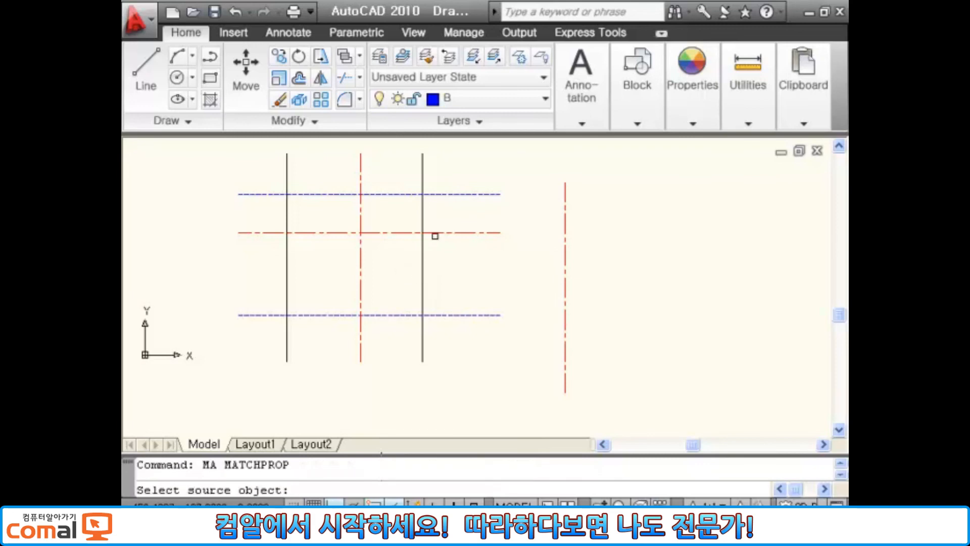
click(433, 232)
click(424, 212)
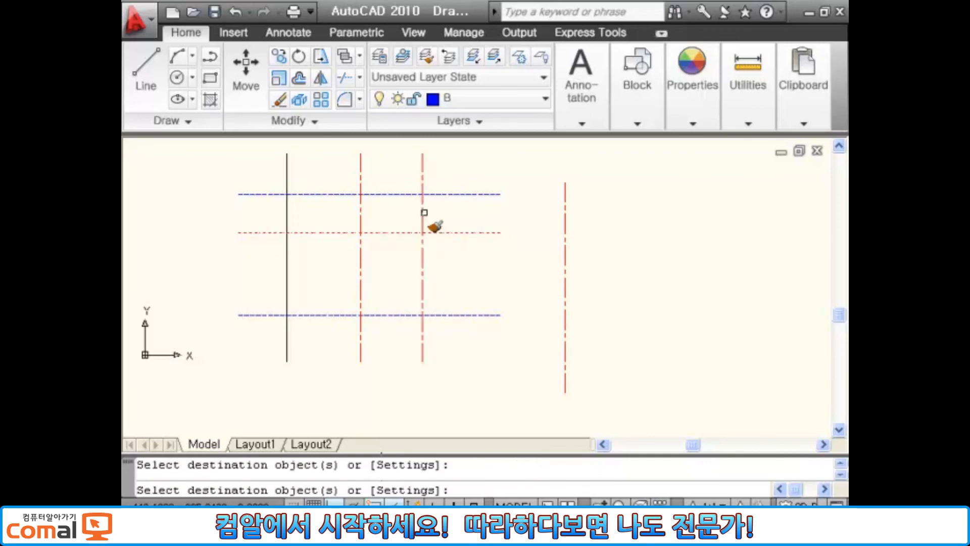
key(Return)
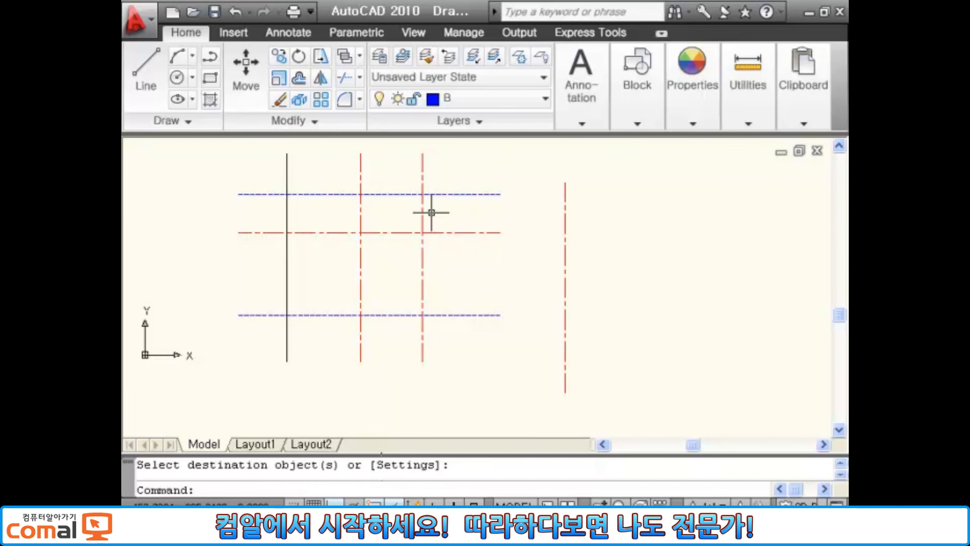
Try to freeze layer B while it is the current layer.
click(544, 103)
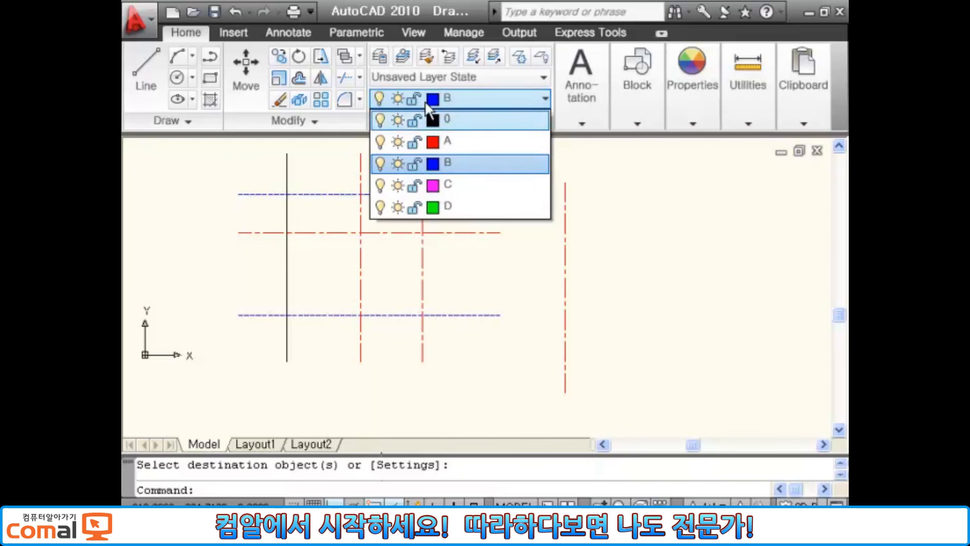
click(398, 164)
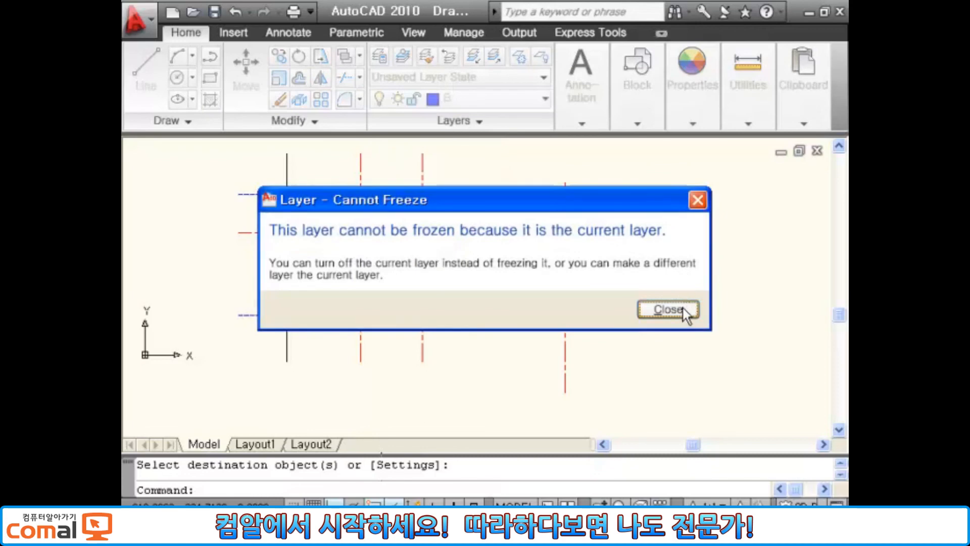
drag(537, 207, 518, 198)
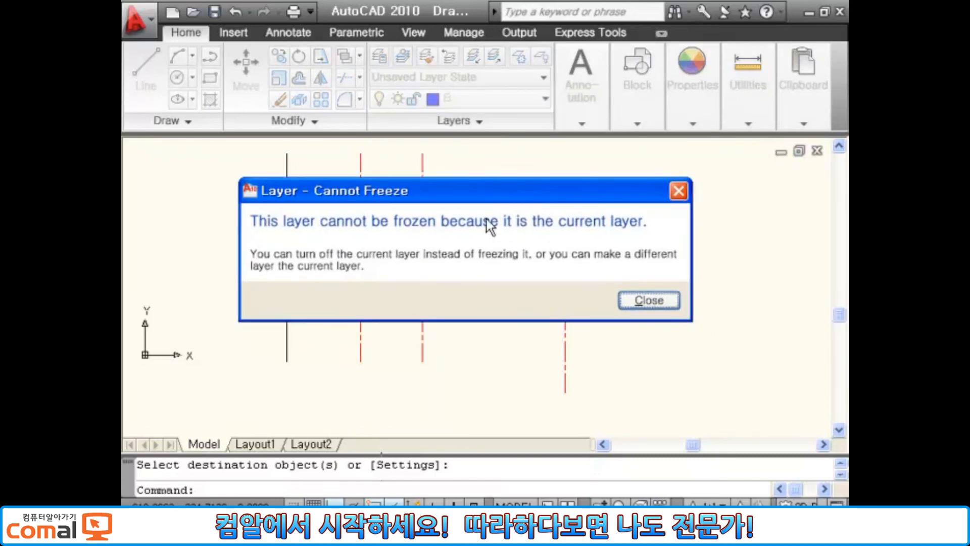
click(657, 301)
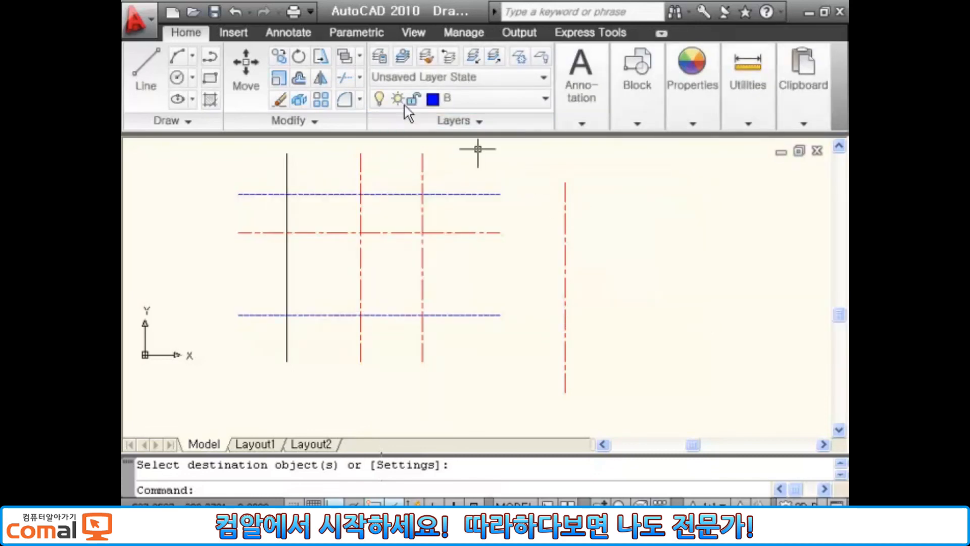
click(545, 99)
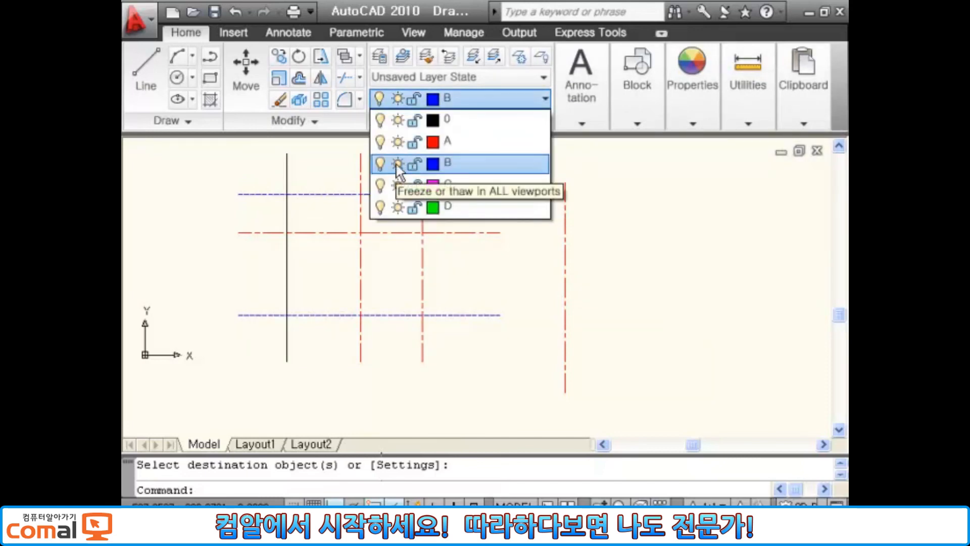
click(604, 240)
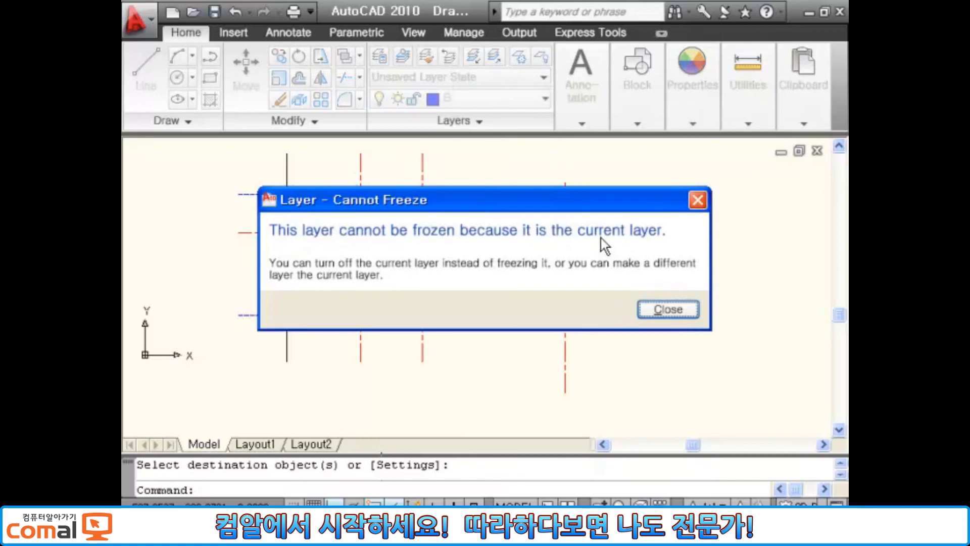
click(686, 306)
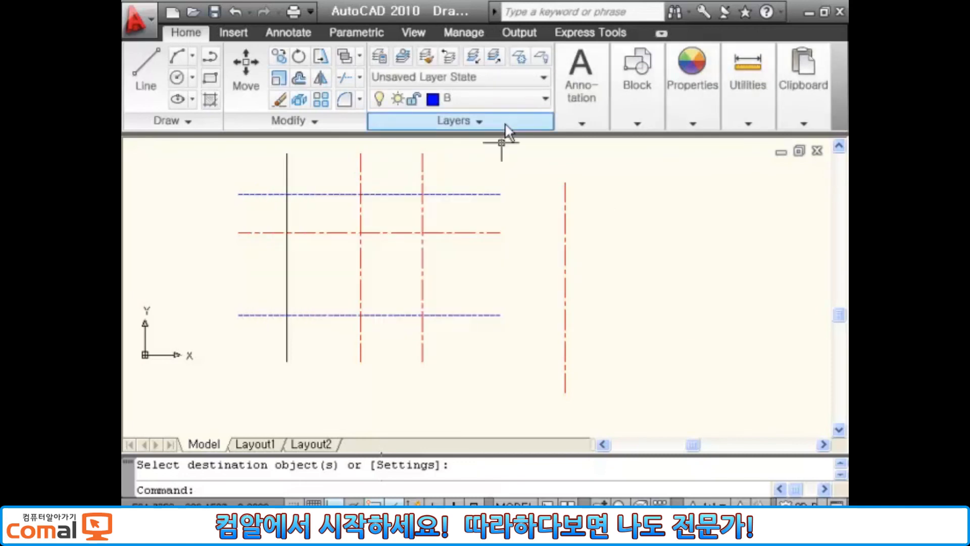
Make layer A current and freeze layer B.
click(547, 99)
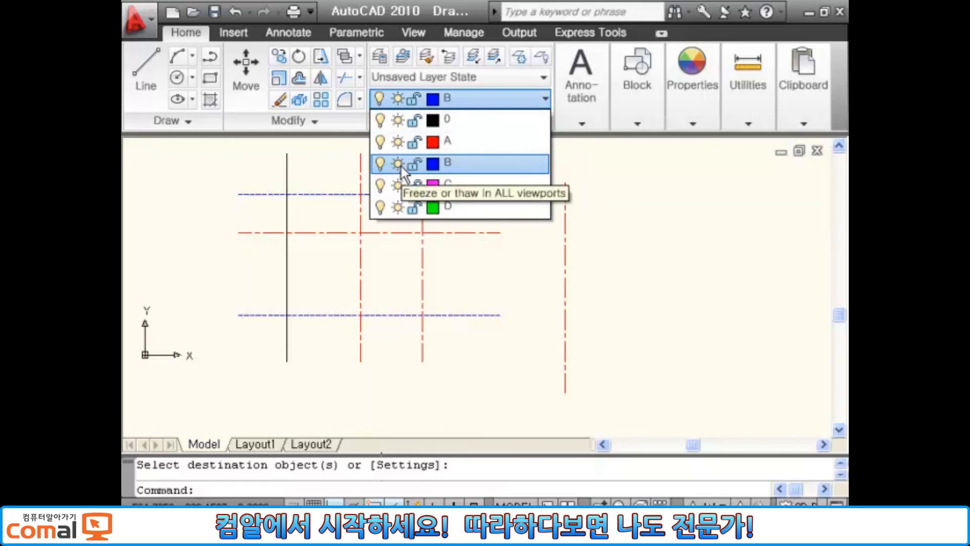
click(446, 140)
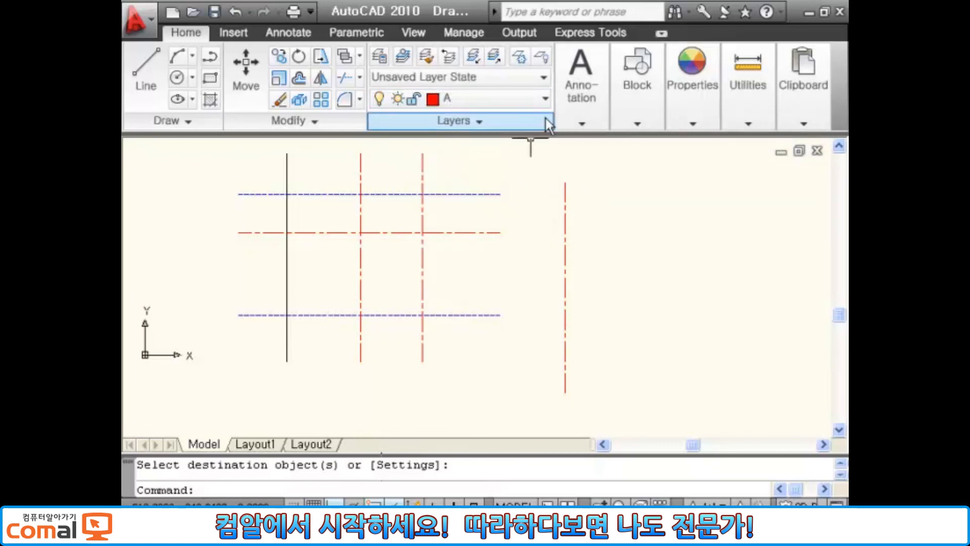
click(547, 100)
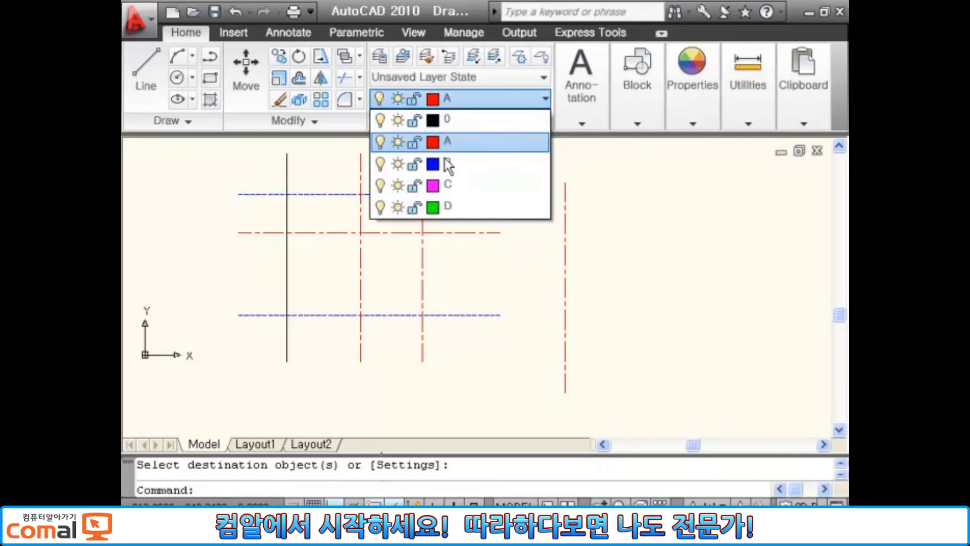
click(398, 166)
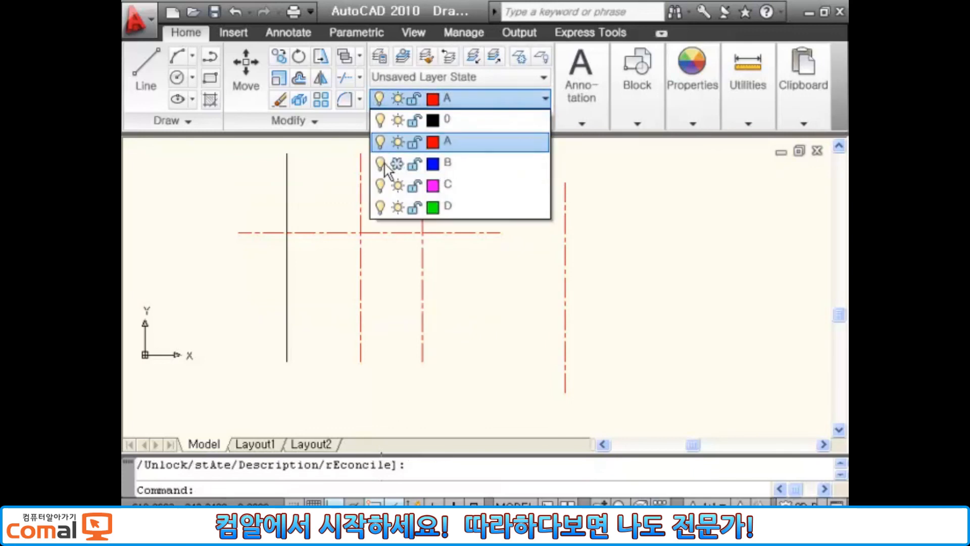
click(465, 267)
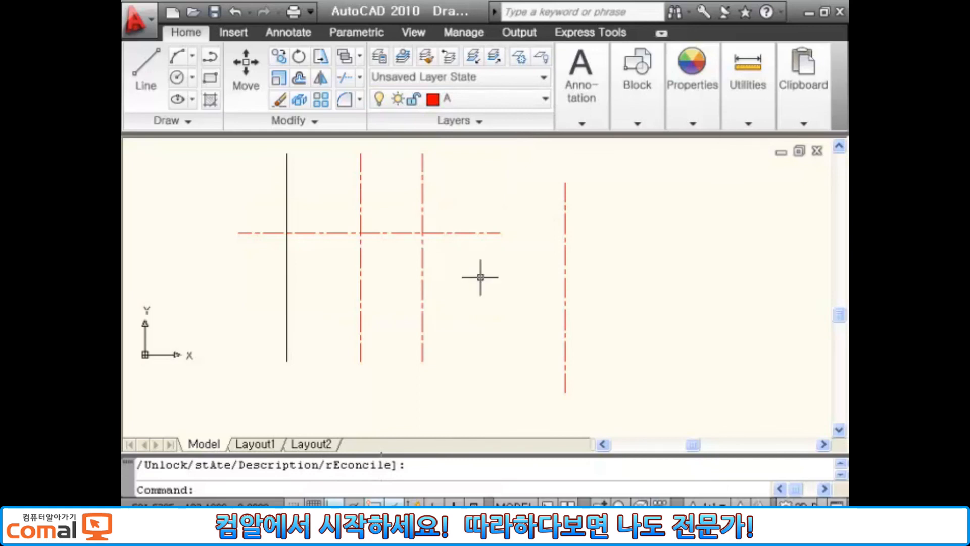
Thaw layer B.
click(544, 100)
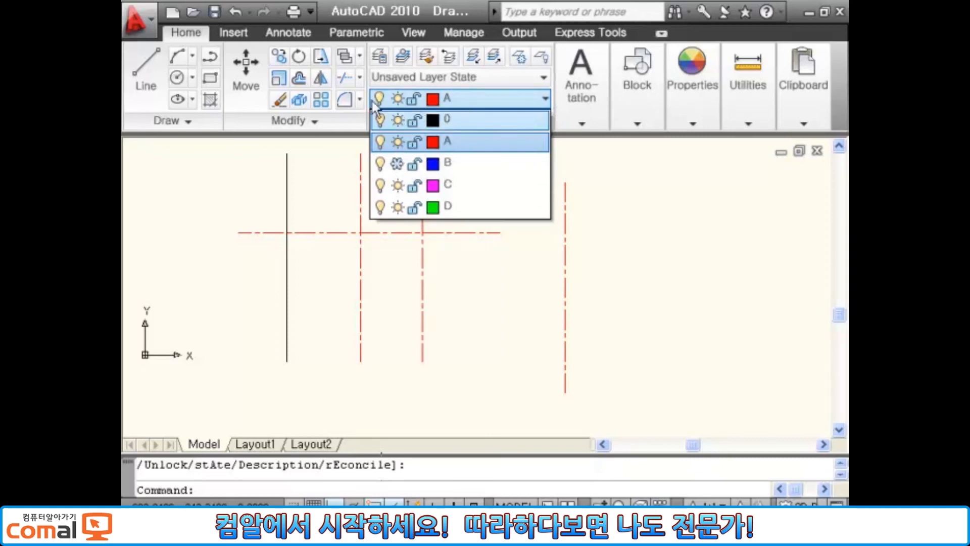
click(399, 163)
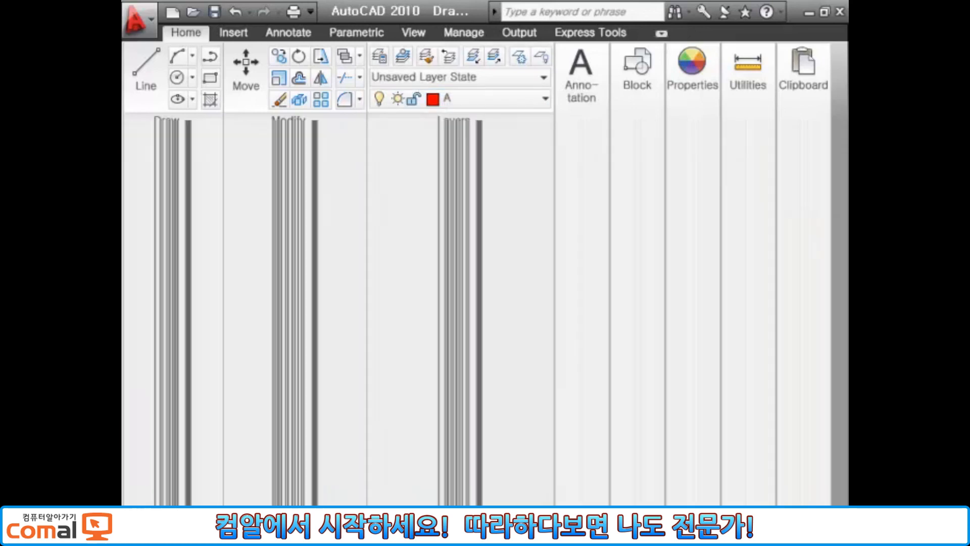